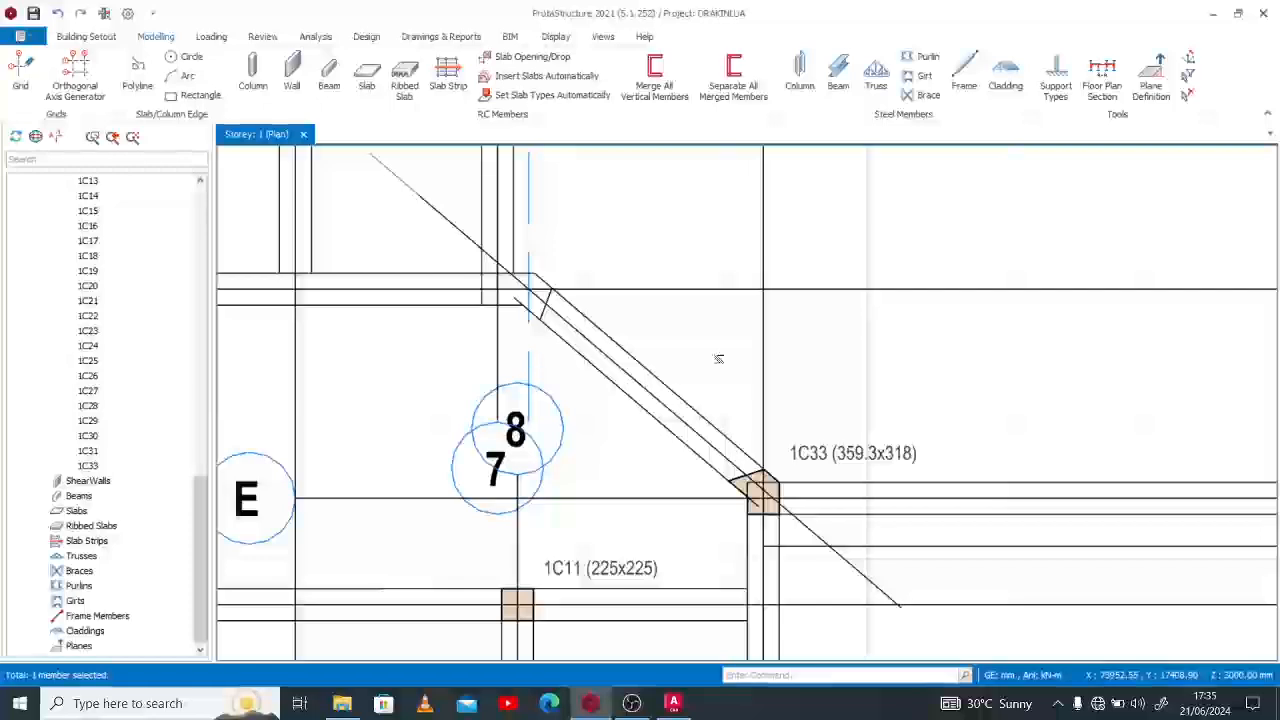
# Examine column 1C33 and the diagonal beam's other end, and compare that end with the bent column in the AutoCAD floor plan.
pyautogui.scroll(3, 811, 531)
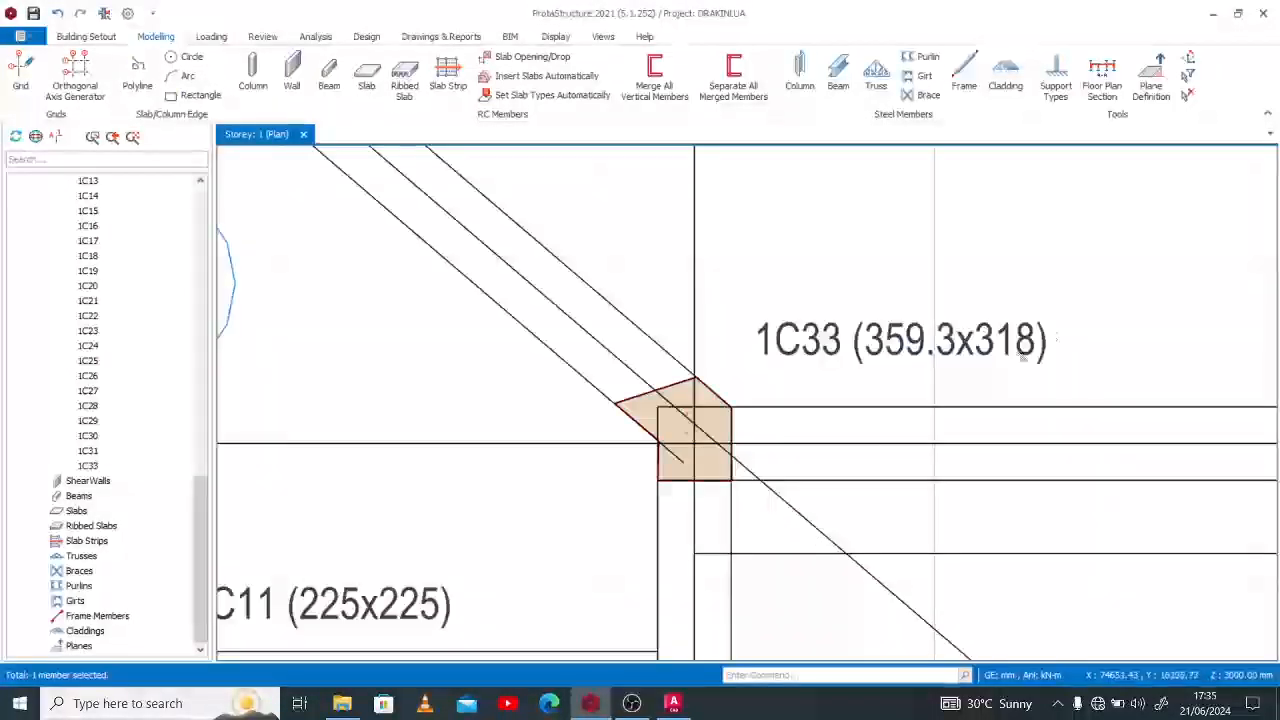
pyautogui.scroll(1, 1078, 323)
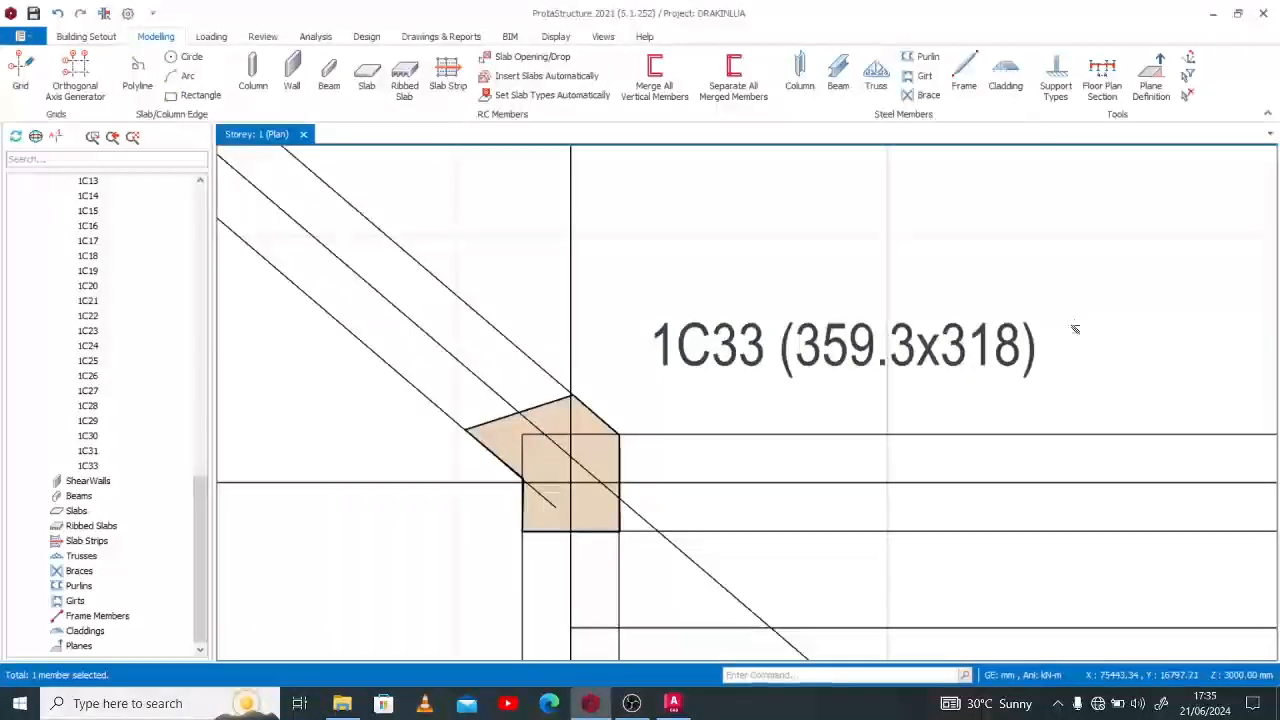
pyautogui.scroll(-5, 1075, 328)
pyautogui.scroll(3, 510, 215)
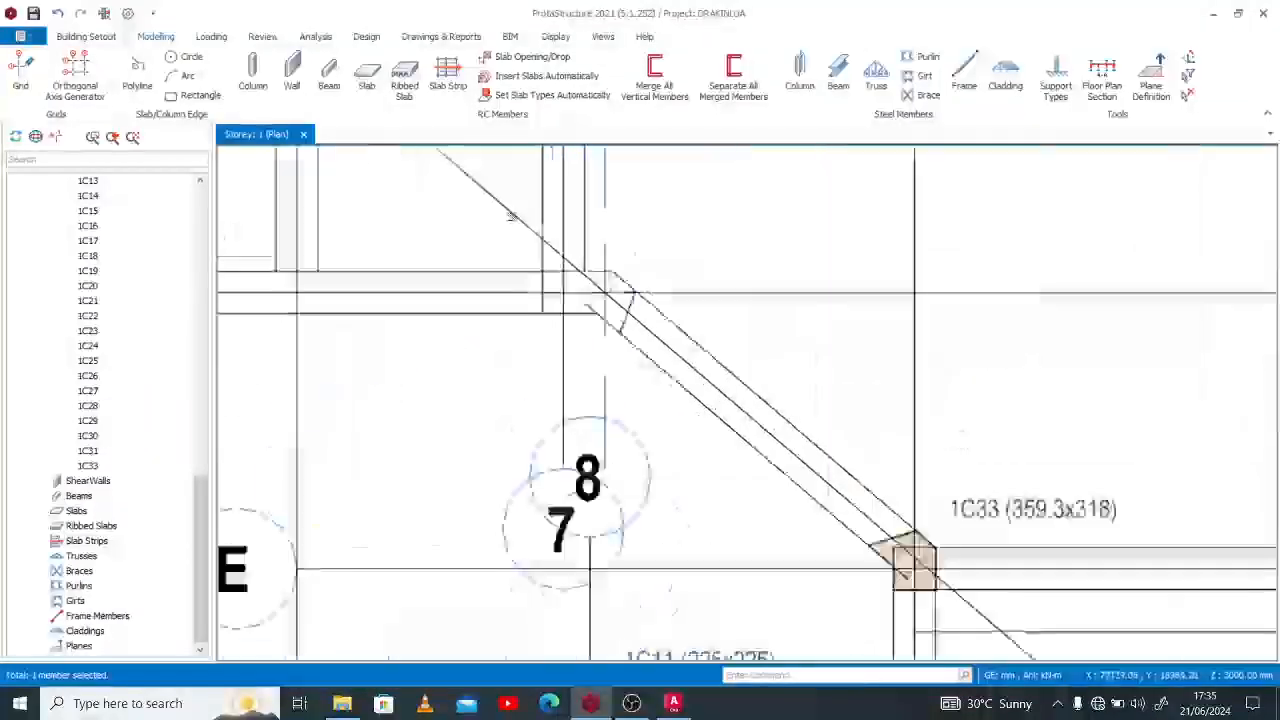
pyautogui.scroll(2, 510, 215)
pyautogui.scroll(2, 603, 271)
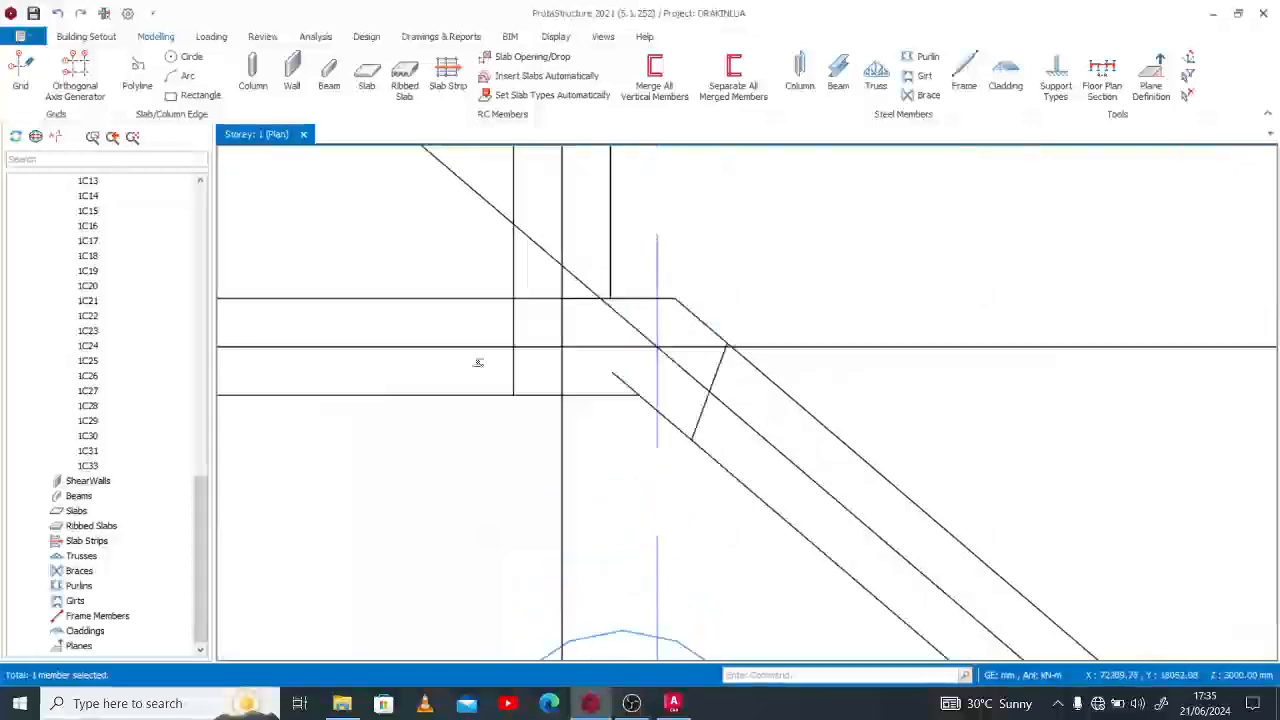
pyautogui.click(673, 703)
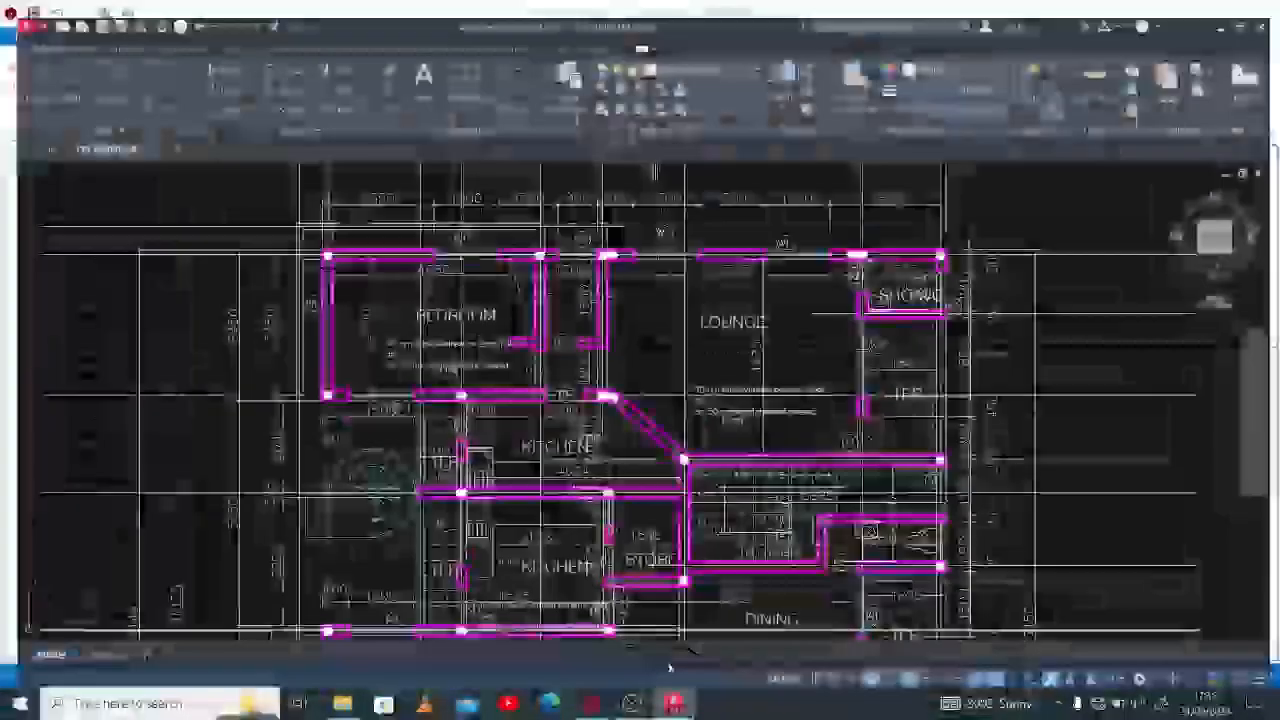
pyautogui.scroll(5, 601, 307)
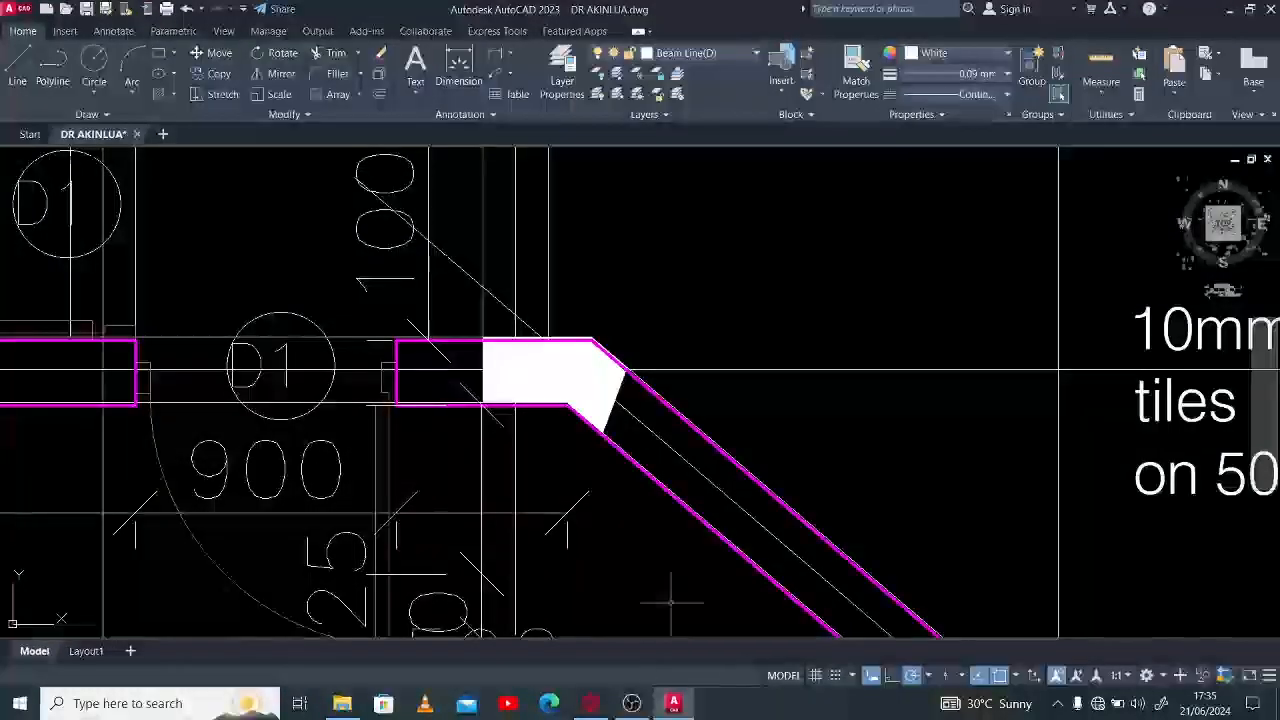
pyautogui.click(594, 704)
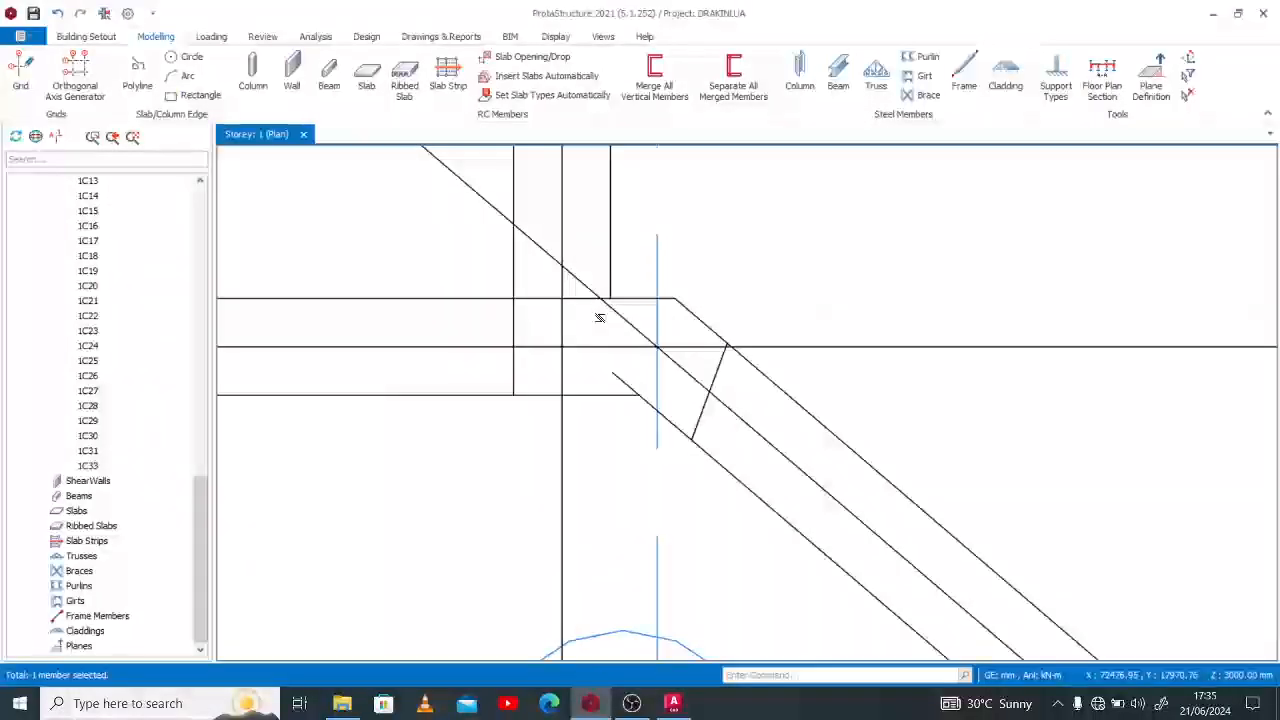
# Place a 500x250 mm rectangular concrete column at the axis intersection where the diagonal beam meets the horizontal beam near grid 8.
pyautogui.click(258, 70)
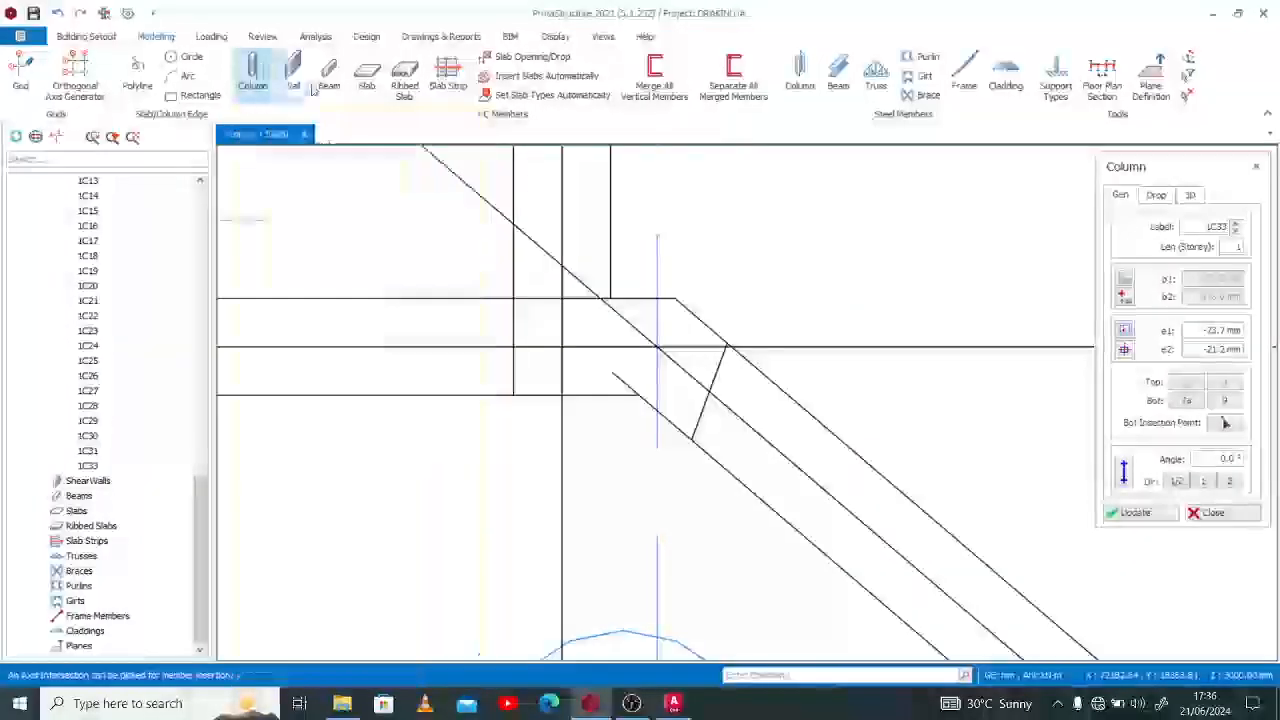
pyautogui.click(1125, 282)
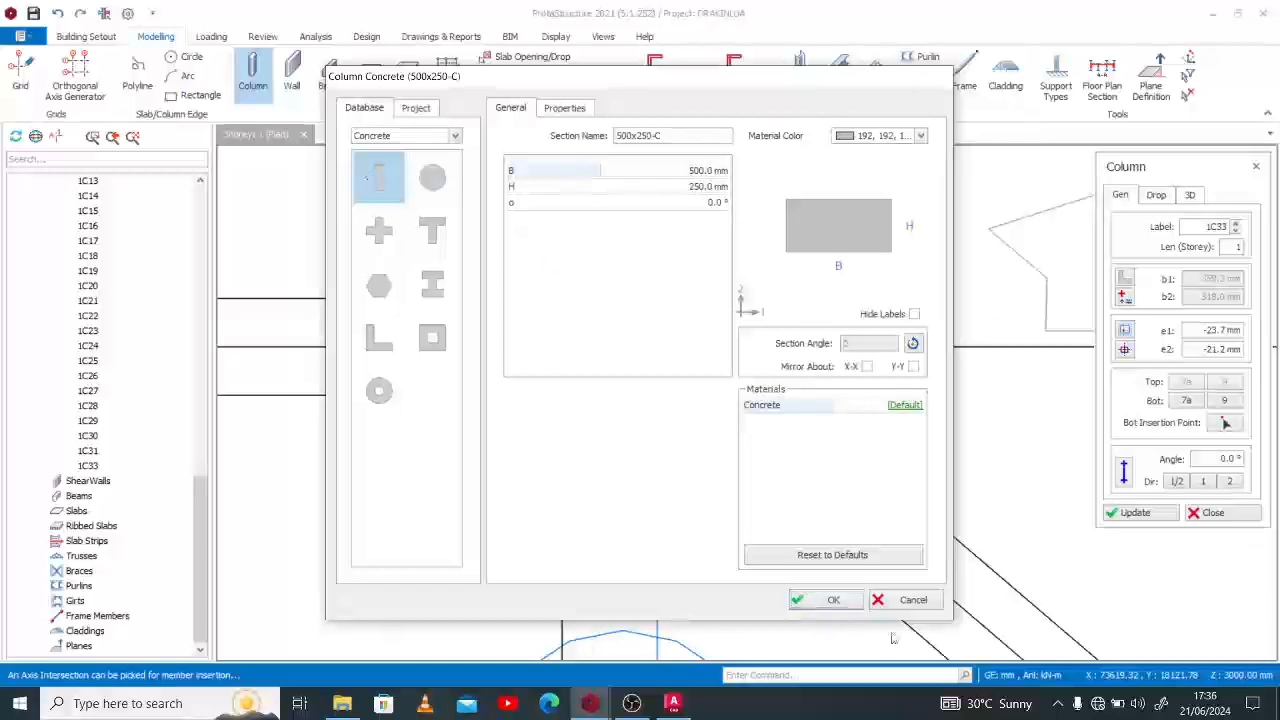
pyautogui.click(826, 599)
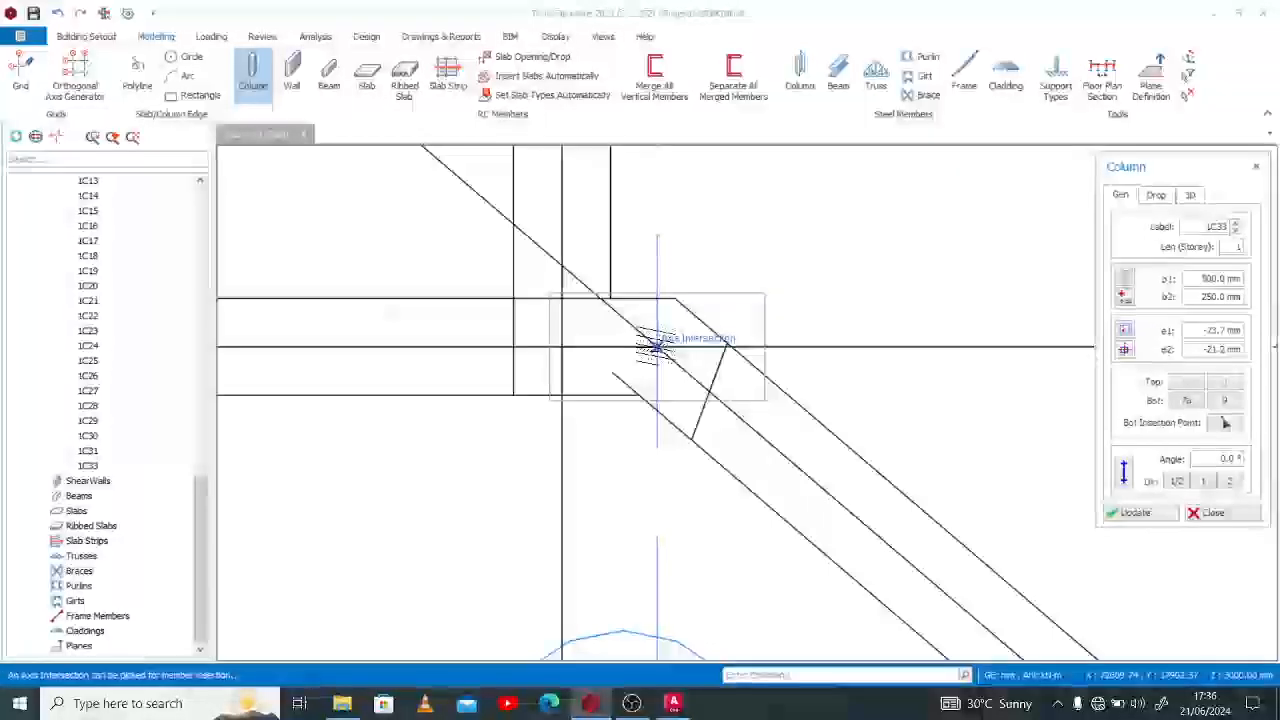
pyautogui.scroll(-3, 655, 343)
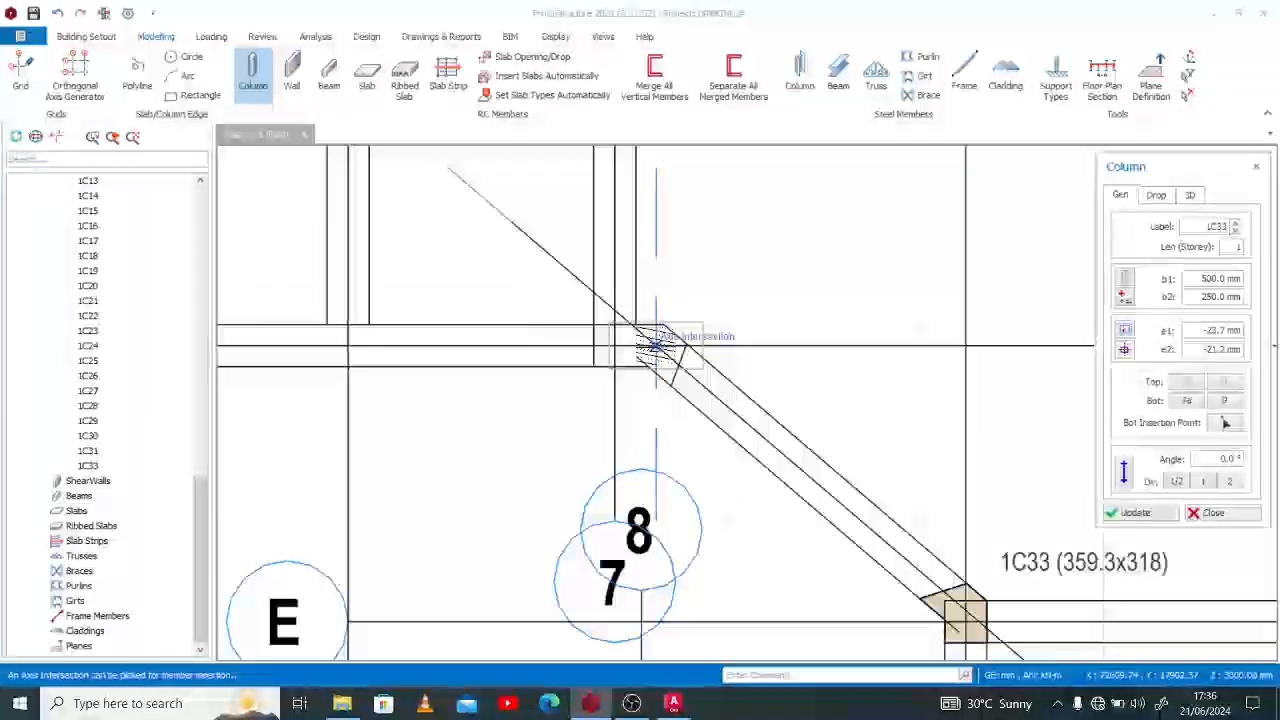
pyautogui.scroll(2, 655, 343)
pyautogui.scroll(2, 655, 343)
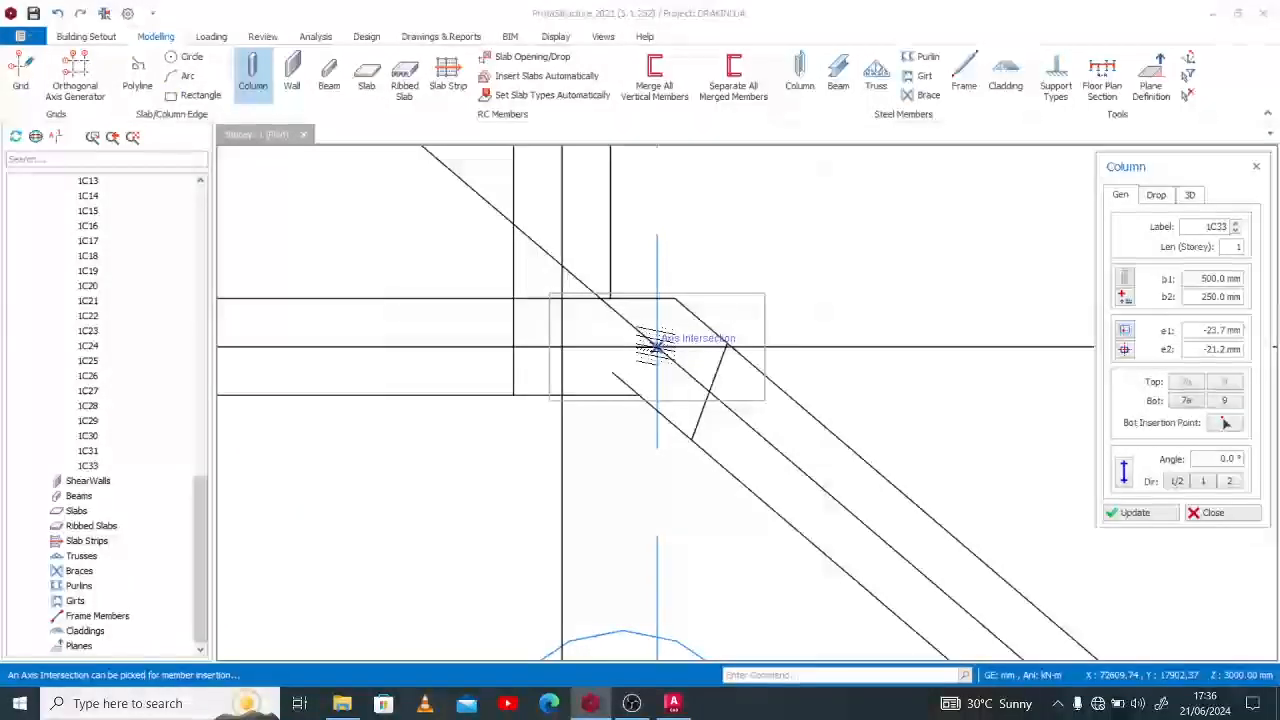
pyautogui.click(655, 343)
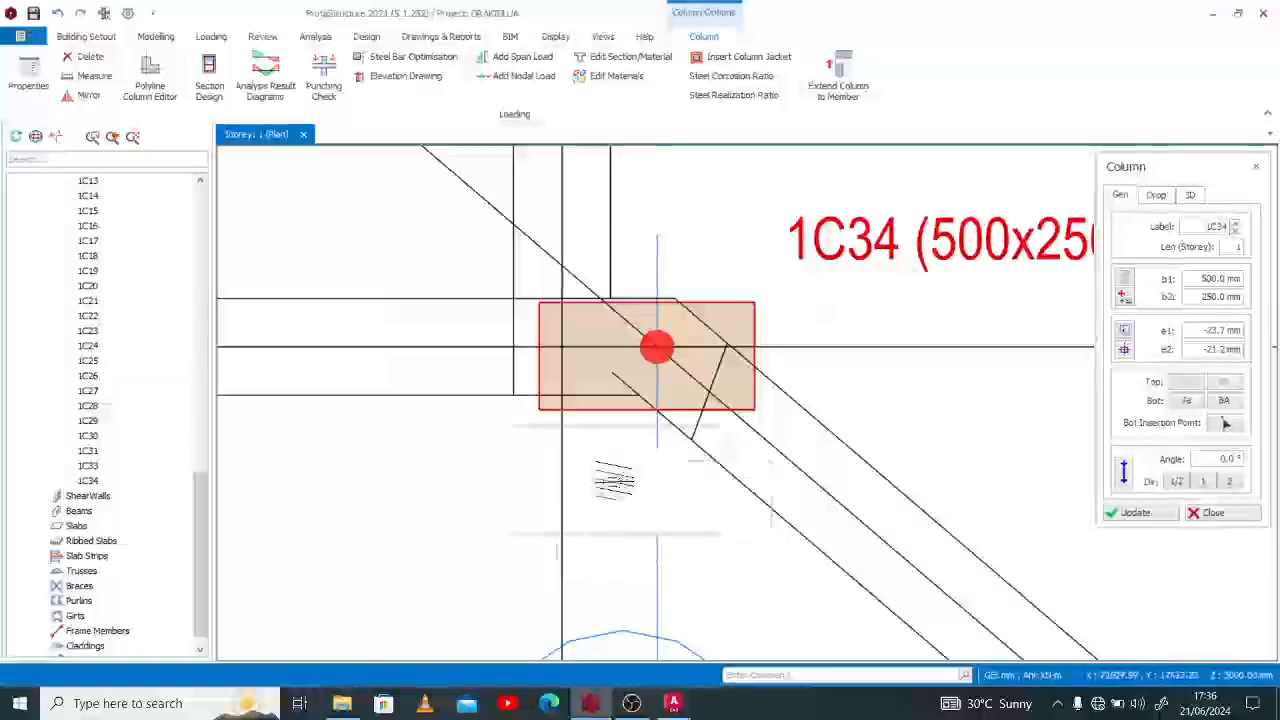
pyautogui.press('Escape')
# Set the new rectangular column's b2 dimension to 225 mm.
pyautogui.scroll(-2, 573, 397)
pyautogui.scroll(-2, 578, 404)
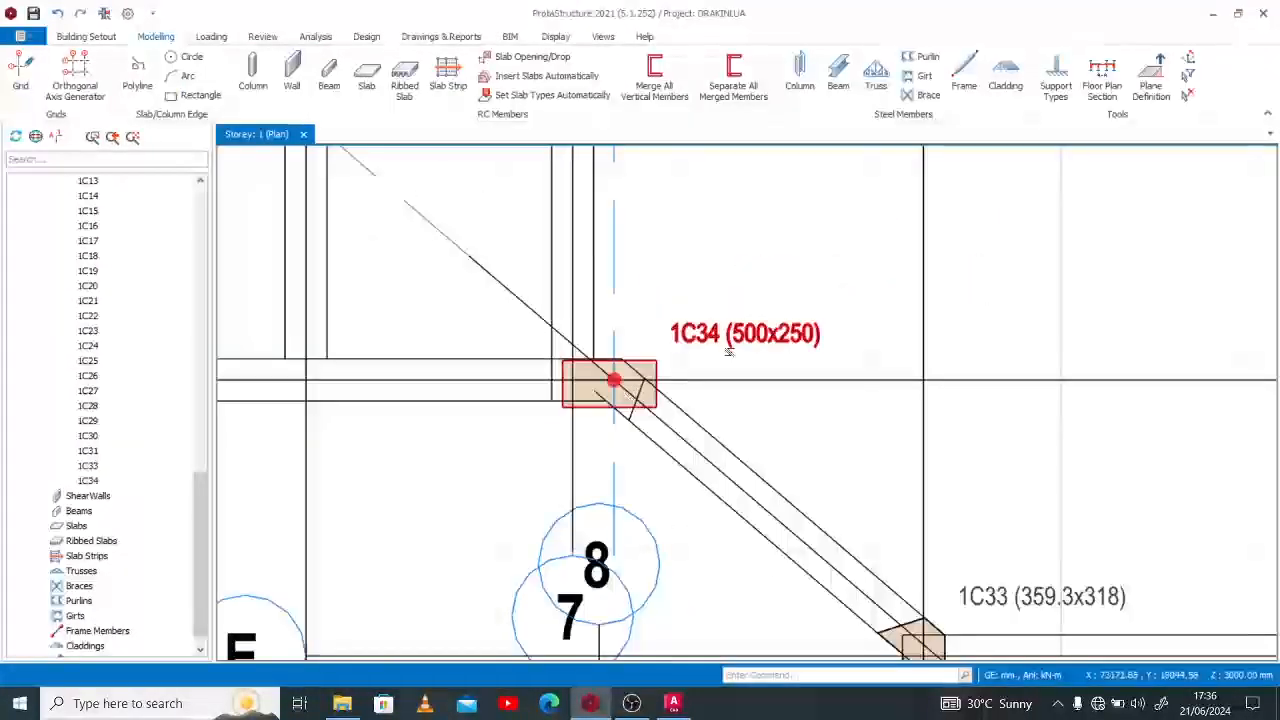
pyautogui.moveTo(733, 343)
pyautogui.scroll(1, 733, 343)
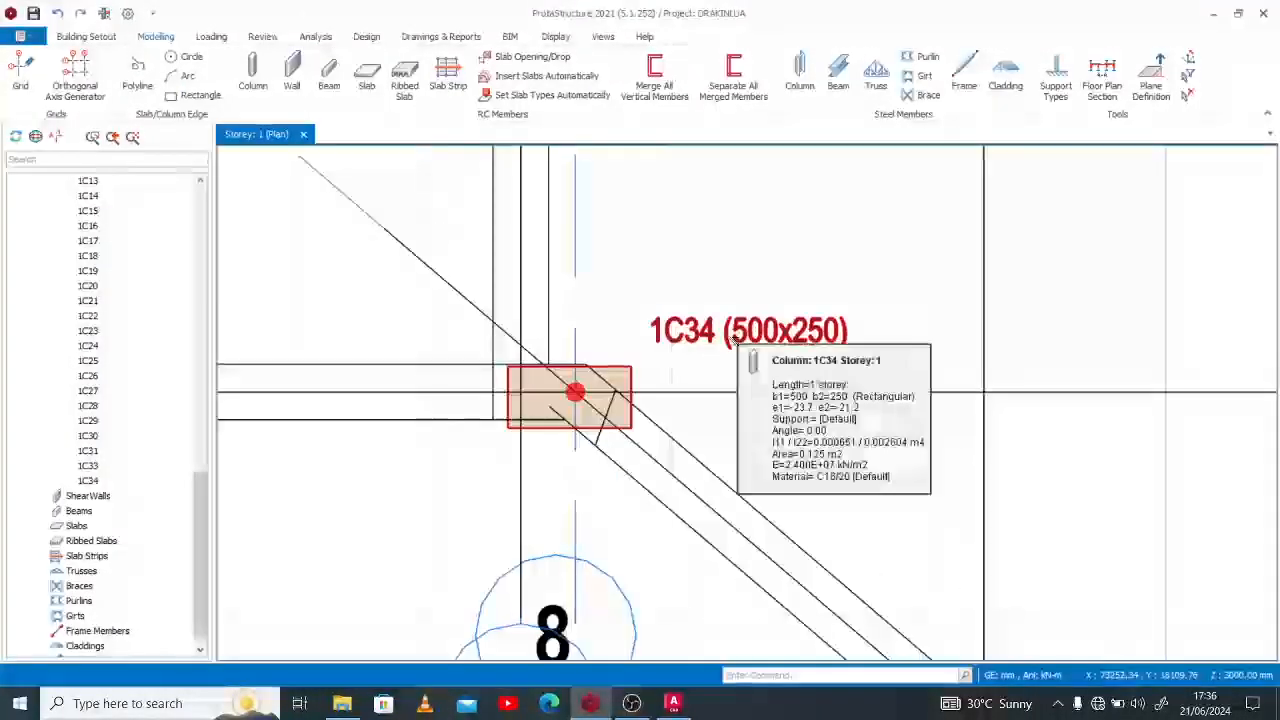
pyautogui.rightClick(736, 345)
pyautogui.click(834, 110)
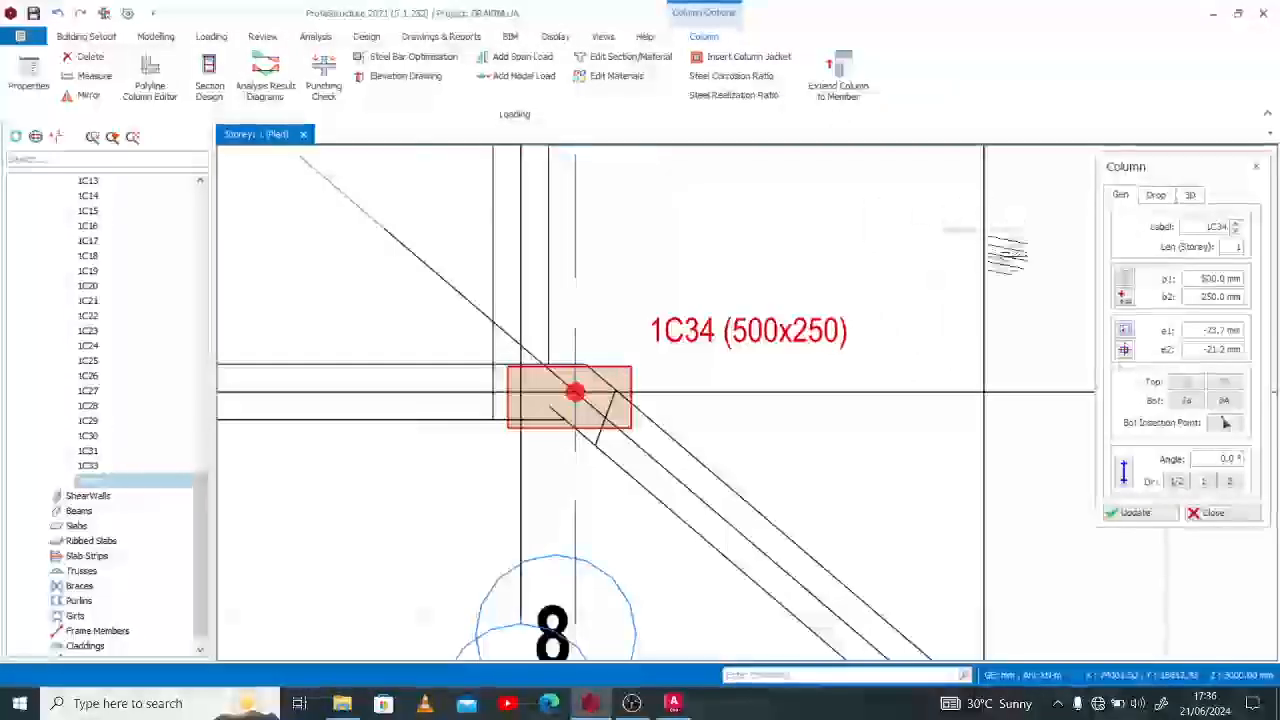
pyautogui.click(1196, 296)
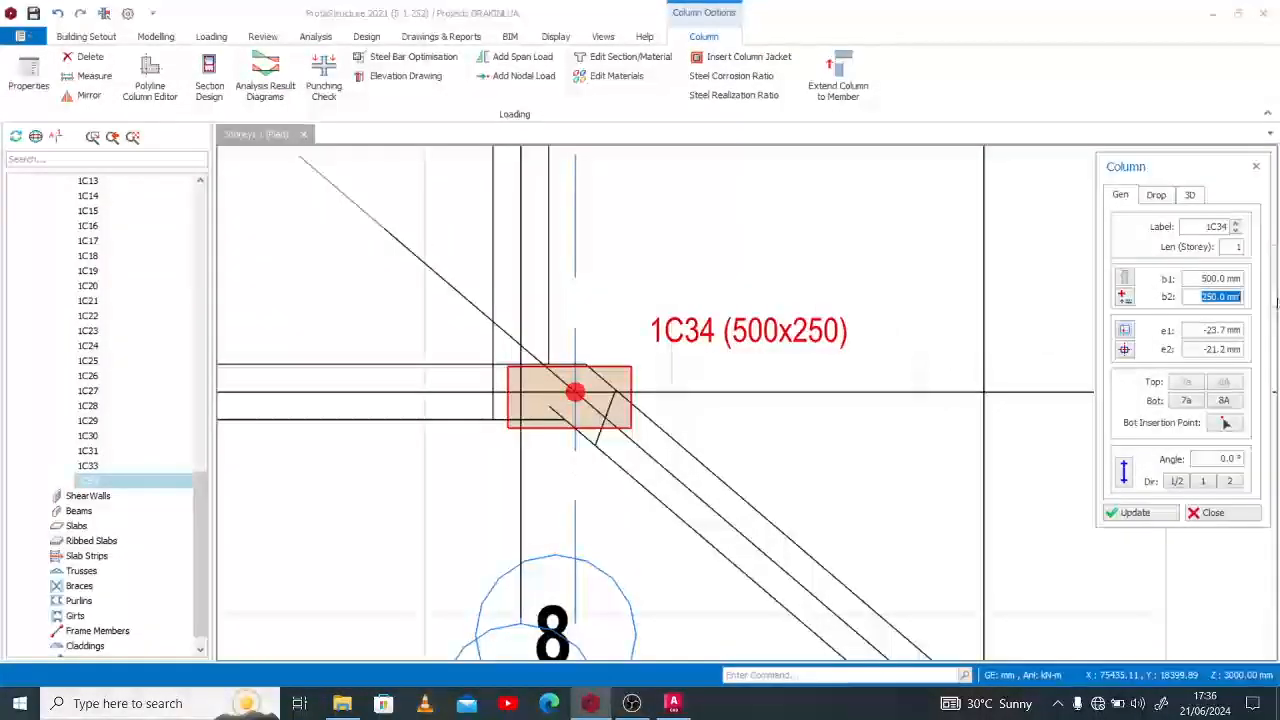
pyautogui.write('225')
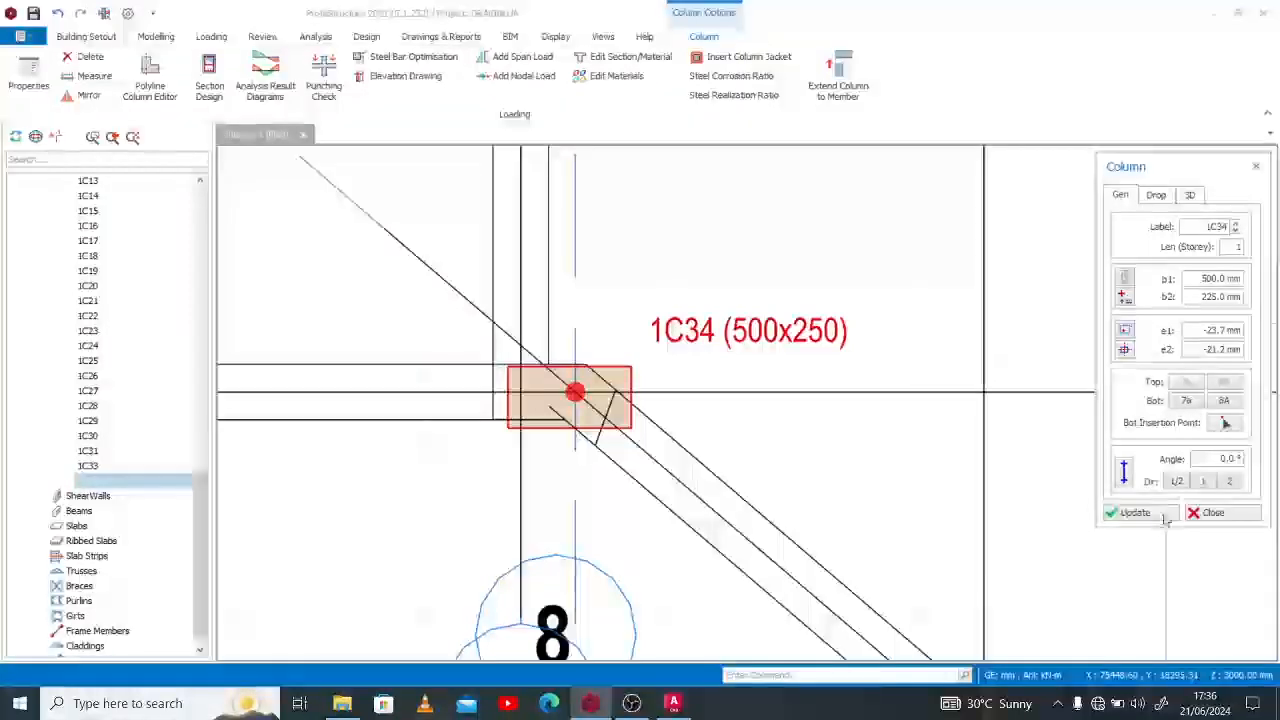
pyautogui.click(1135, 512)
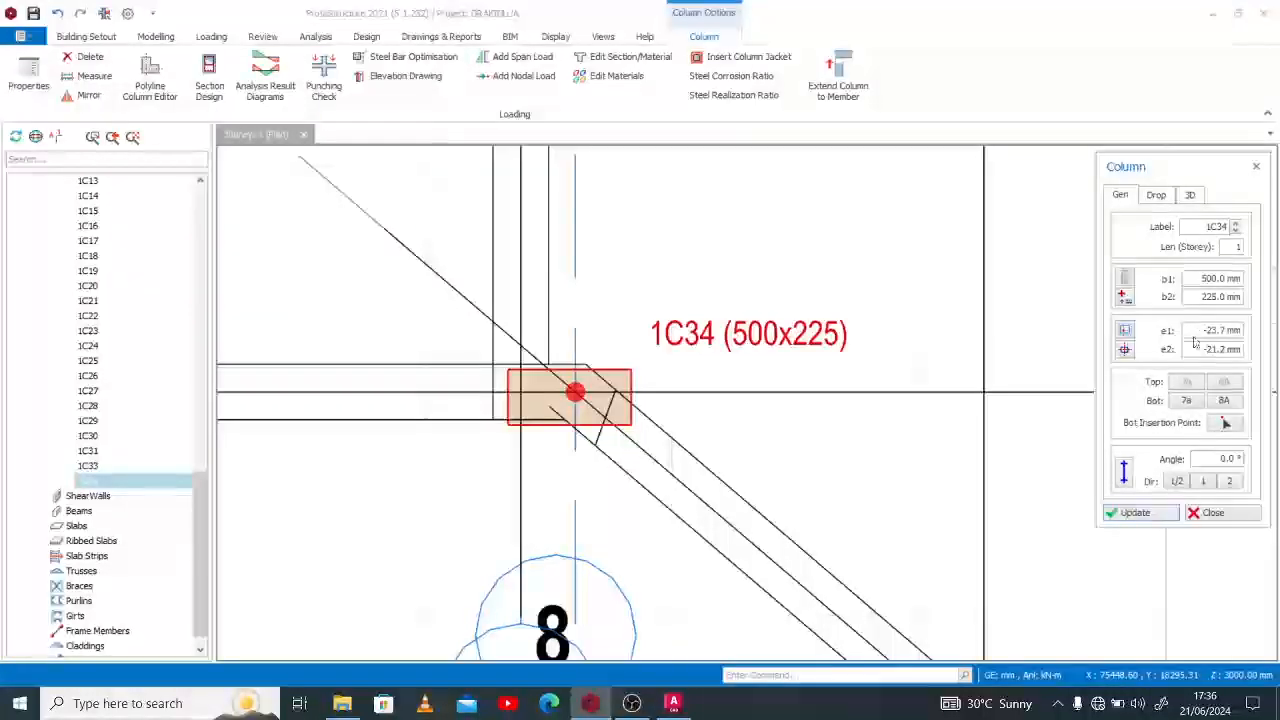
# Set the rectangular column's eccentricities e1 and e2 to 0 mm.
pyautogui.moveTo(1193, 331); pyautogui.dragTo(1267, 350)
pyautogui.write('0')
pyautogui.click(1155, 513)
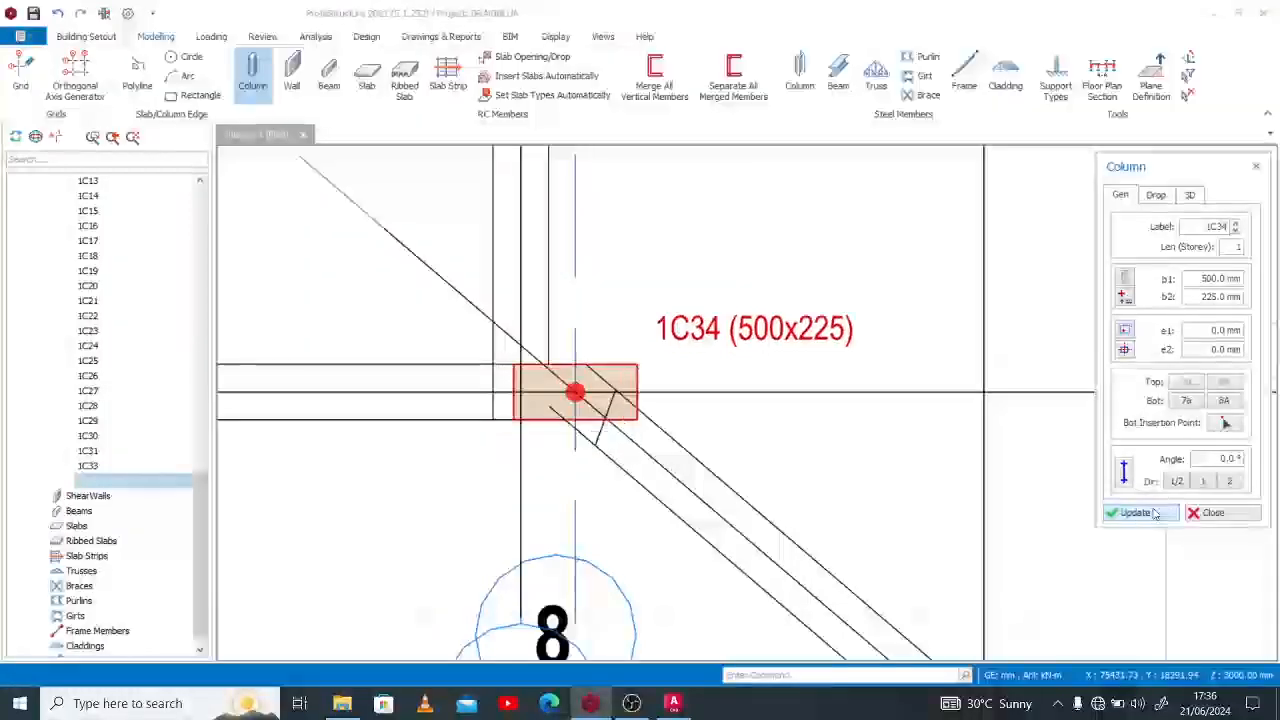
# Set the rectangular column's b1 dimension to 225 mm.
pyautogui.moveTo(1193, 281); pyautogui.dragTo(1237, 281)
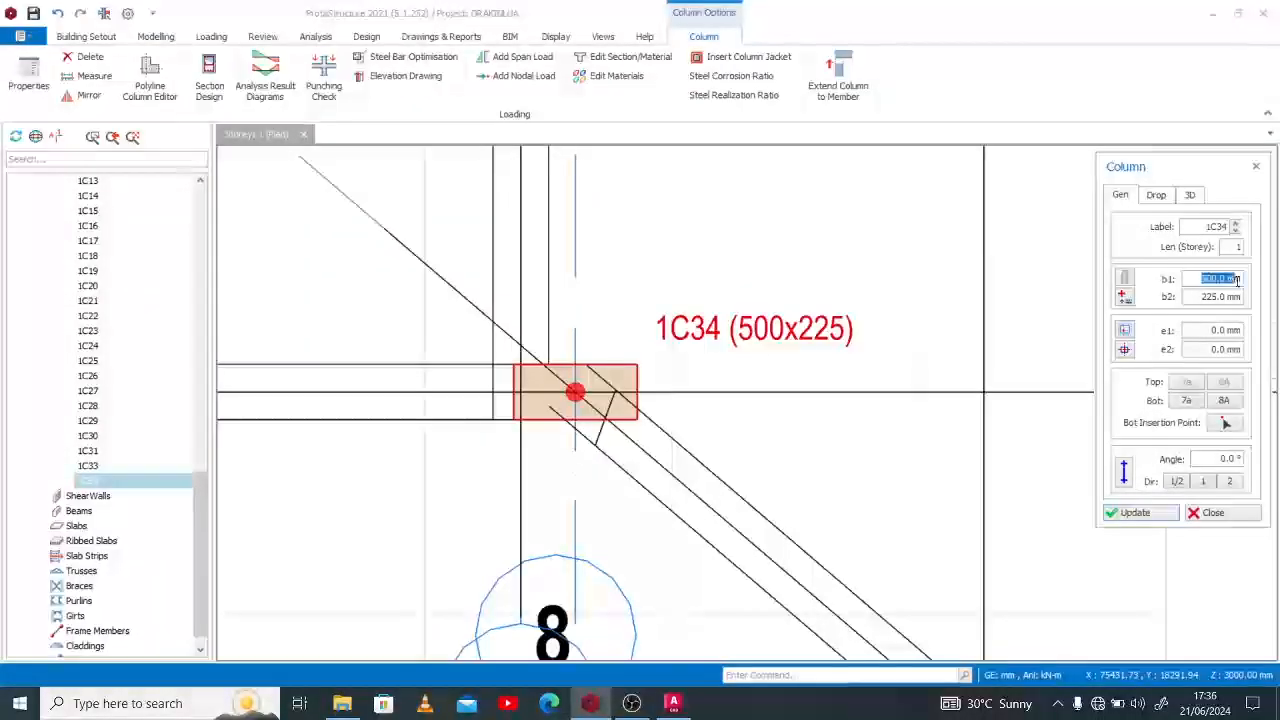
pyautogui.write('220')
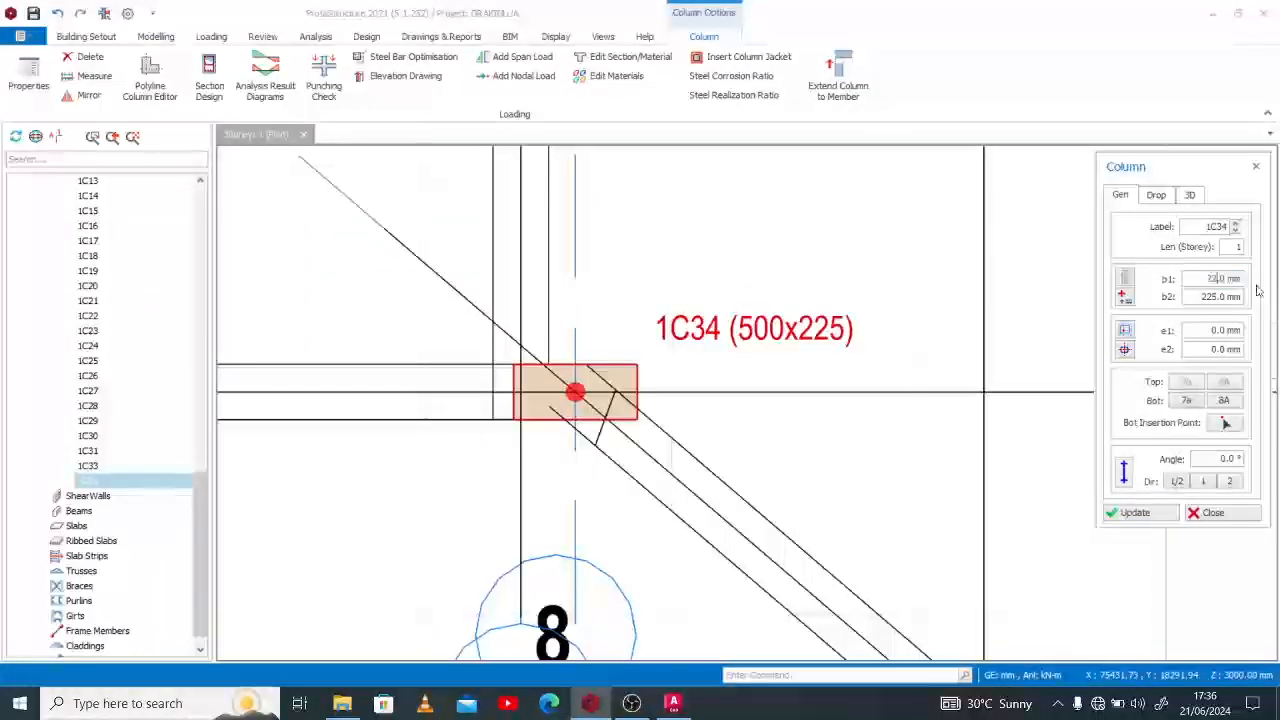
pyautogui.click(1143, 513)
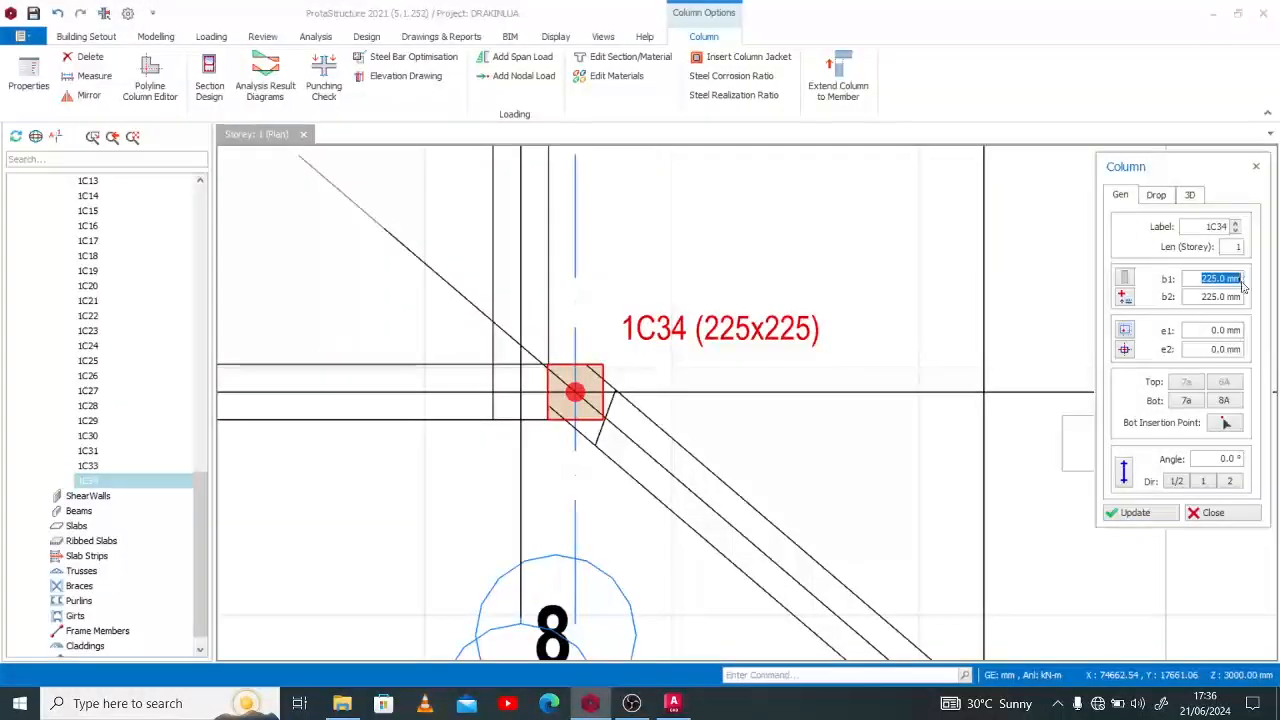
# Set the rectangular column's b1 dimension to 500 mm and close its properties.
pyautogui.write('5')
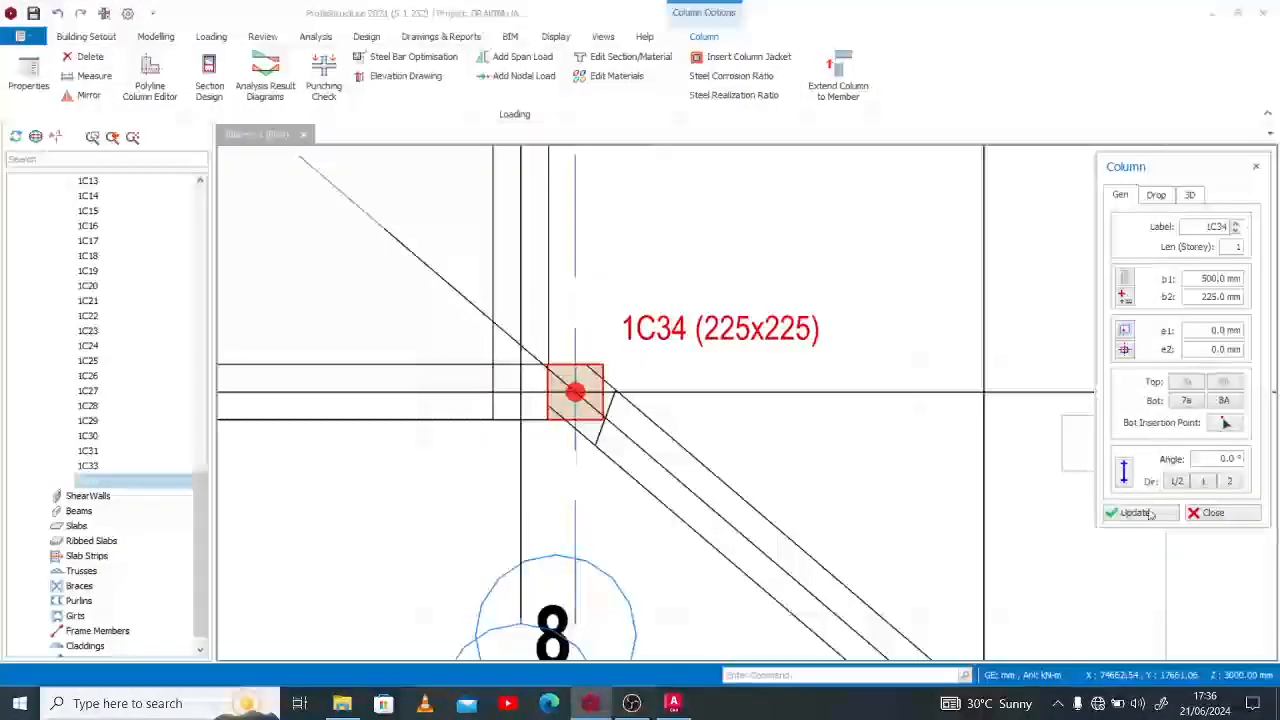
pyautogui.click(1137, 512)
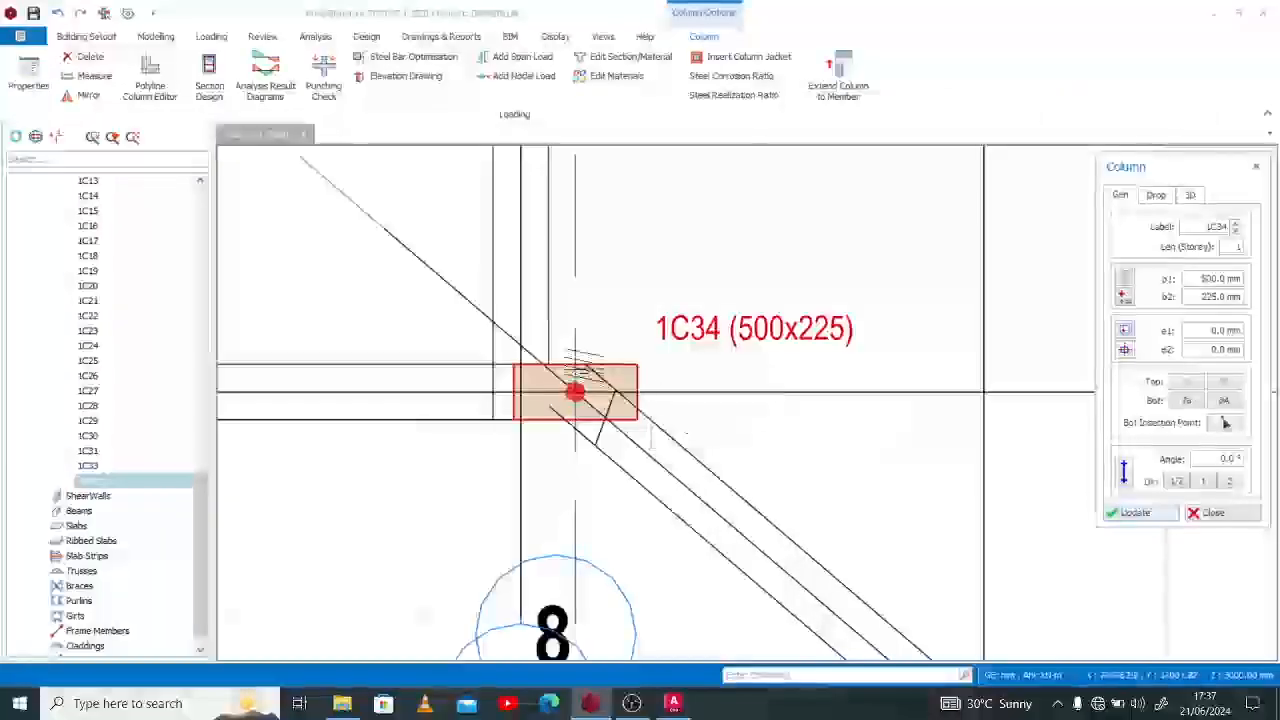
pyautogui.scroll(1, 560, 370)
pyautogui.click(1208, 512)
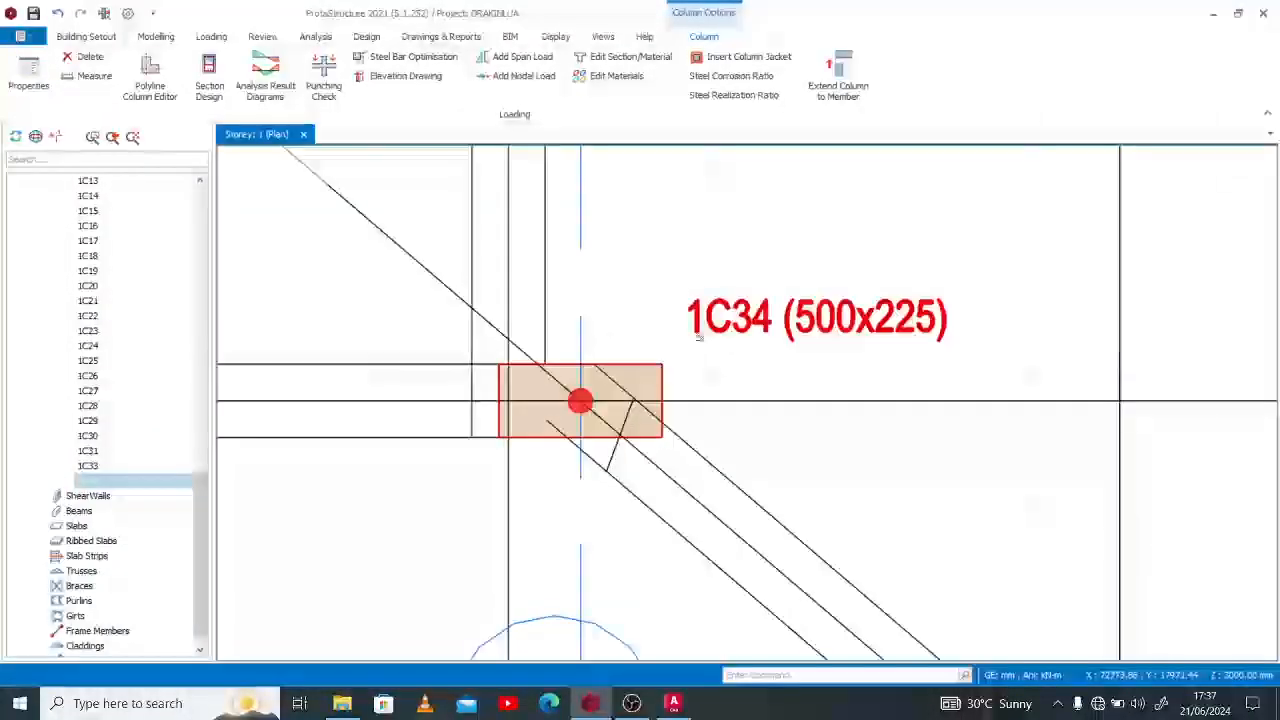
# Insert a T-shaped concrete column with section TE600x600x250-C at the same axis intersection and delete the 500x225 rectangular column there.
pyautogui.rightClick(709, 330)
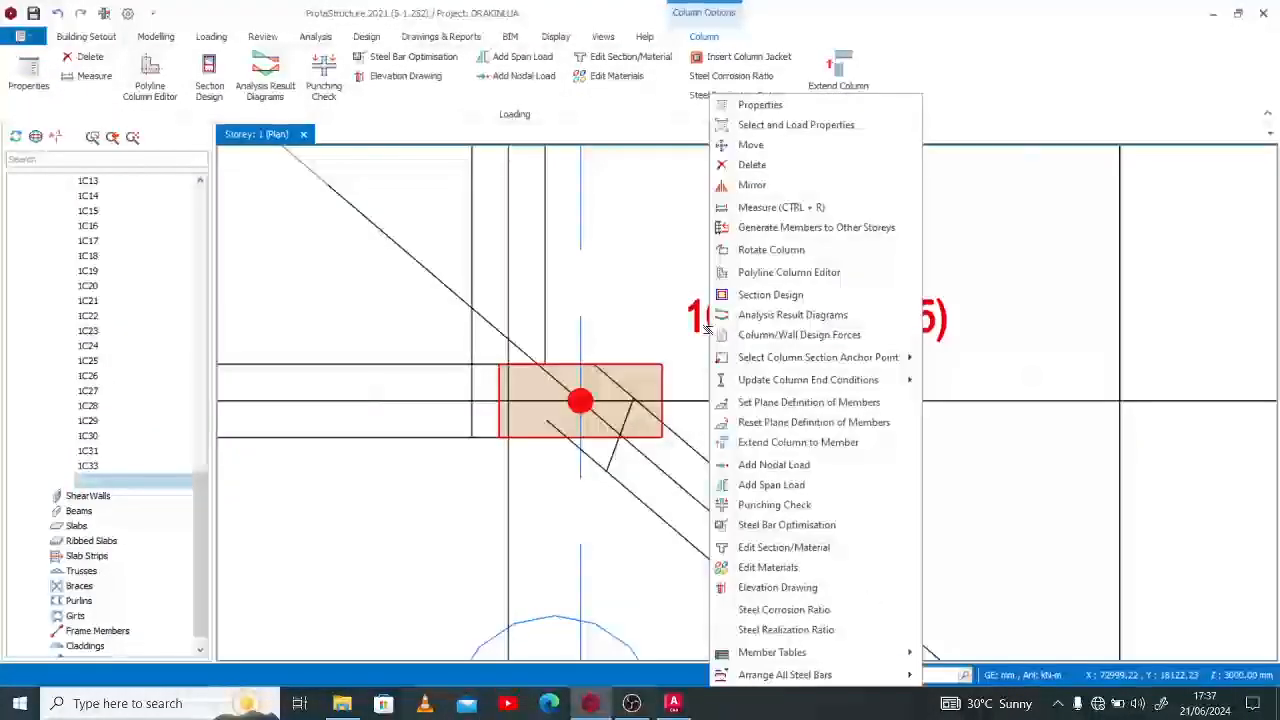
pyautogui.click(752, 105)
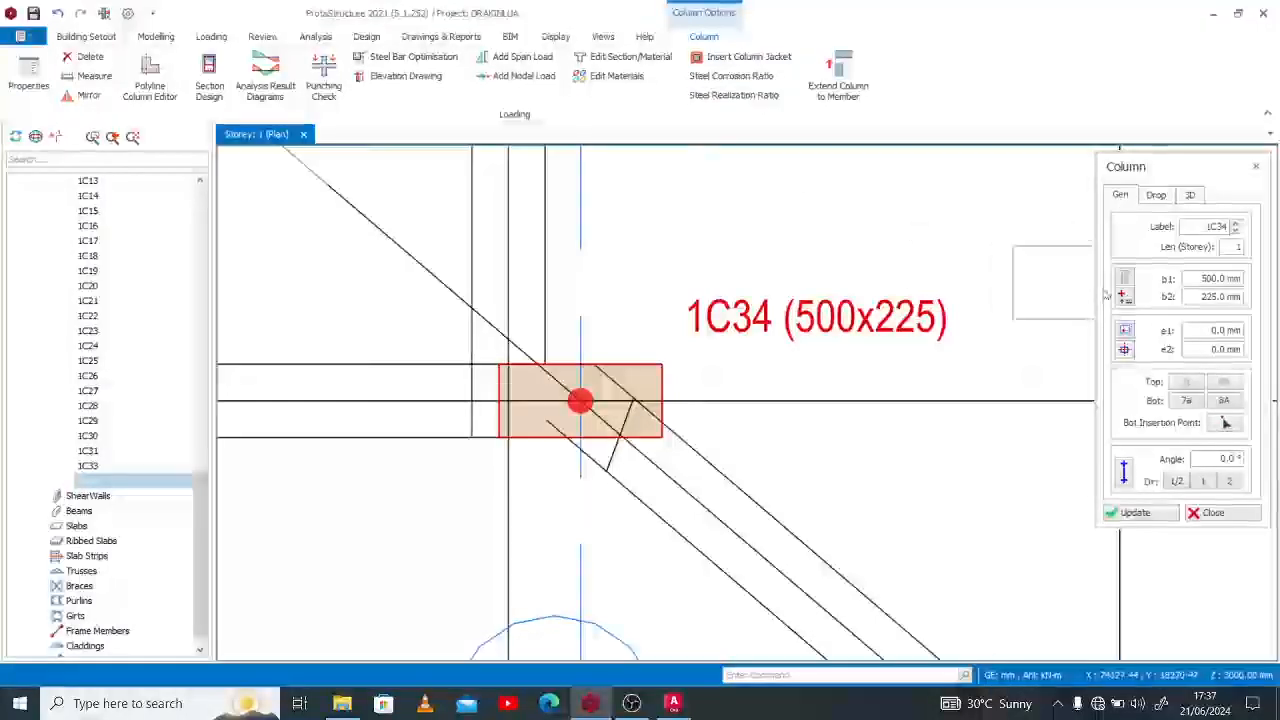
pyautogui.click(1126, 284)
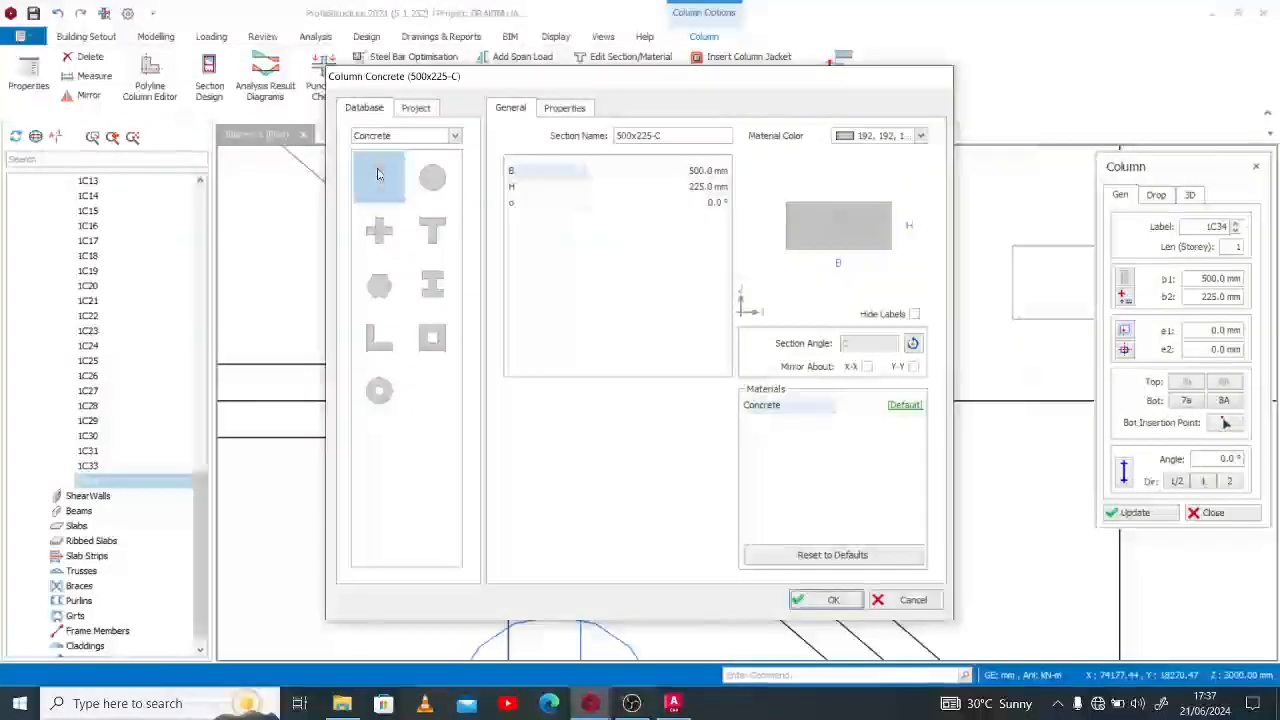
pyautogui.click(434, 231)
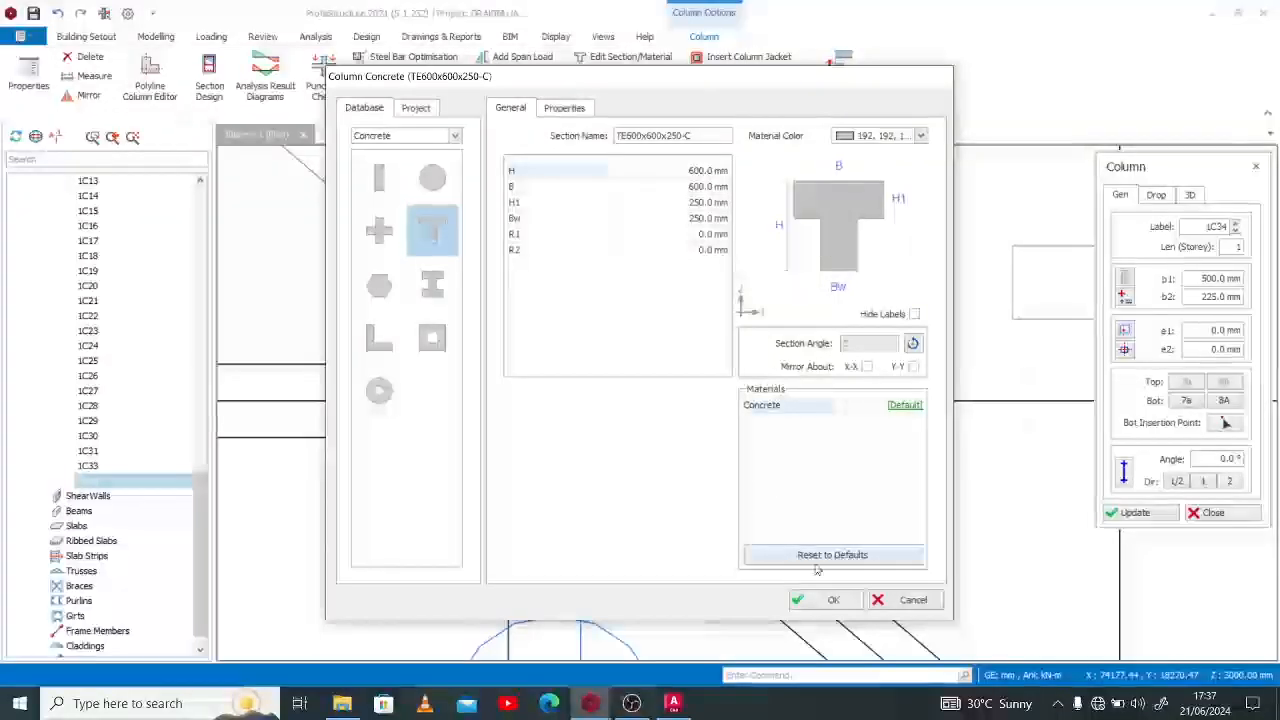
pyautogui.click(829, 598)
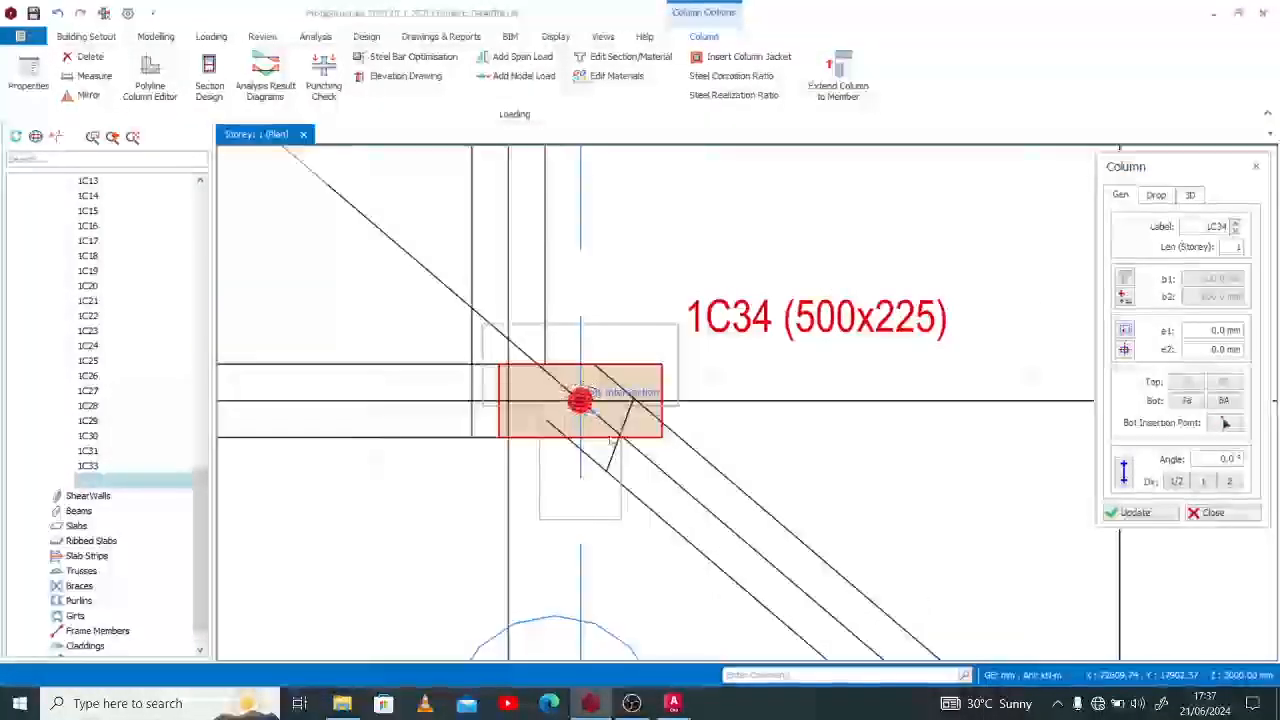
pyautogui.click(582, 402)
pyautogui.press('Escape')
pyautogui.click(799, 326)
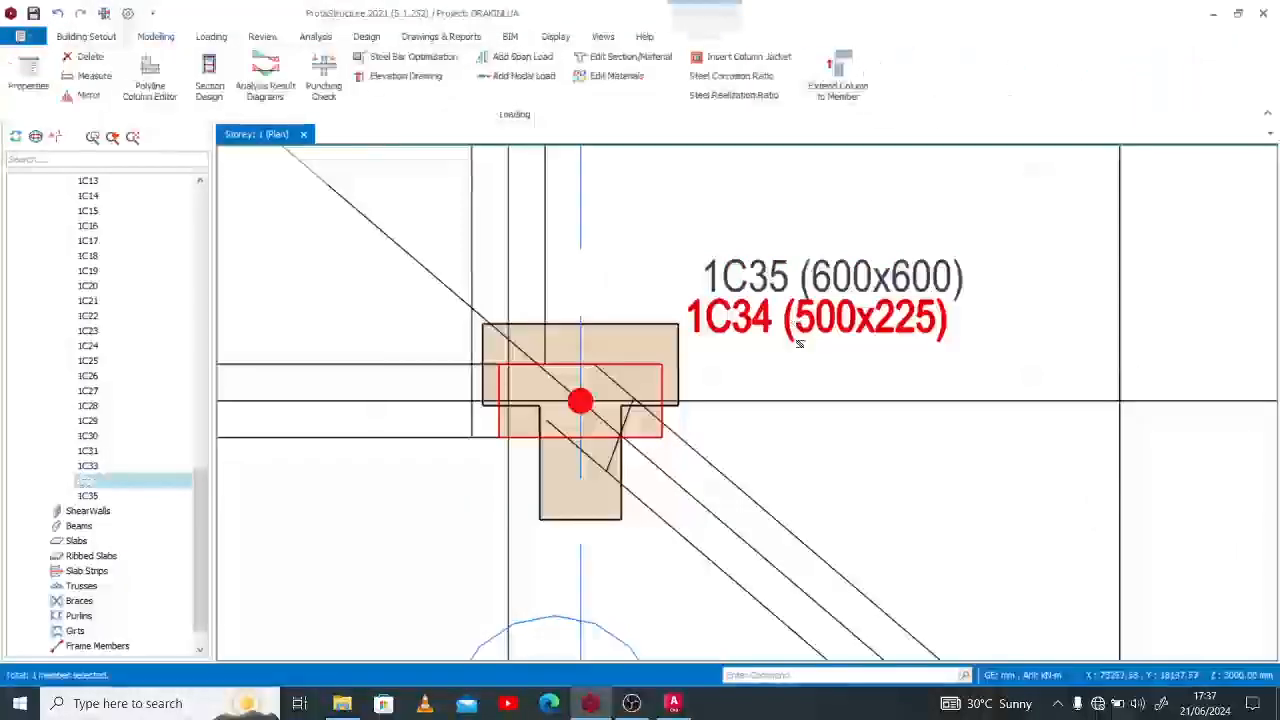
pyautogui.press('Delete')
# Insert an L-shaped concrete column with section L500x250x500x250-C at the axis intersection of the T-shaped column.
pyautogui.scroll(-3, 793, 364)
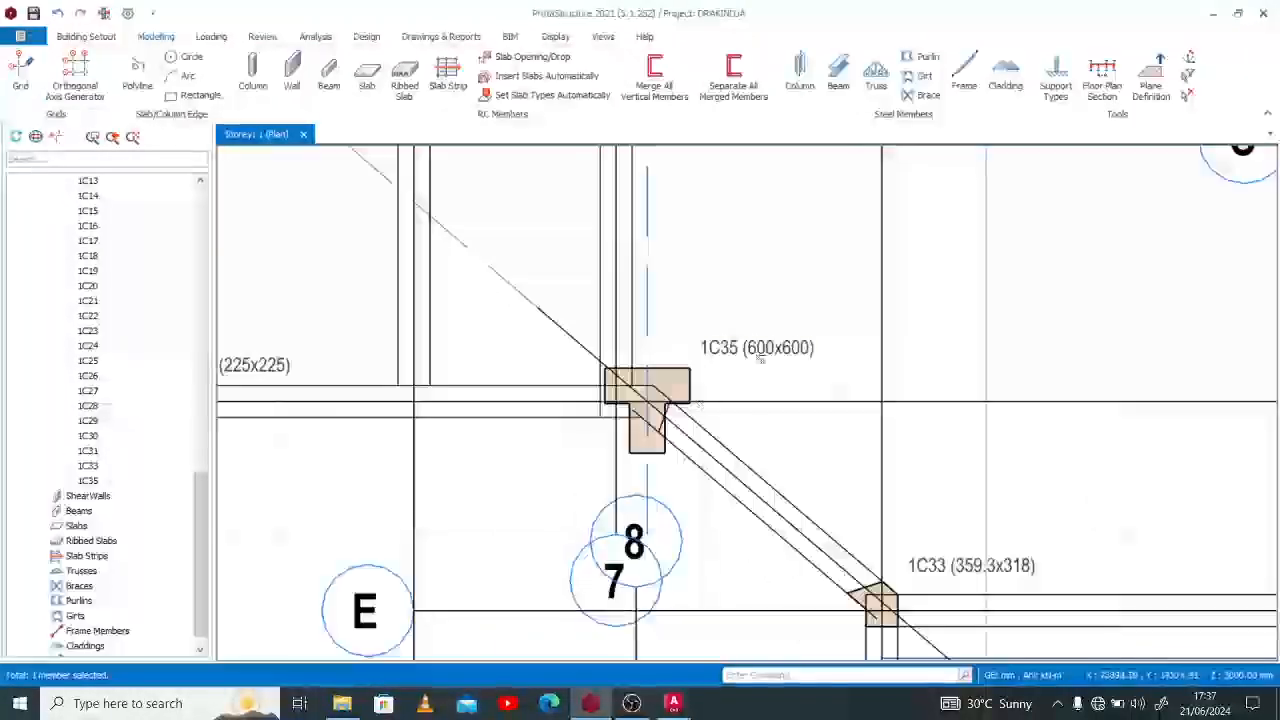
pyautogui.click(758, 348)
pyautogui.rightClick(765, 357)
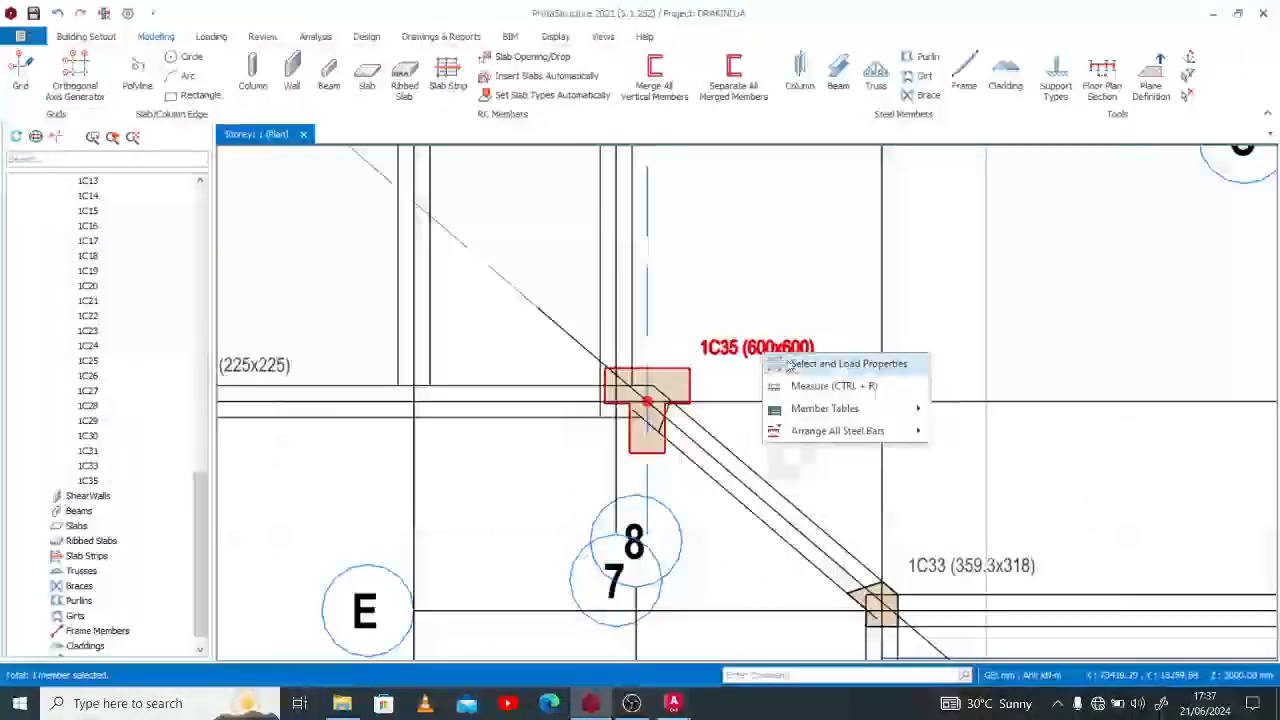
pyautogui.click(780, 364)
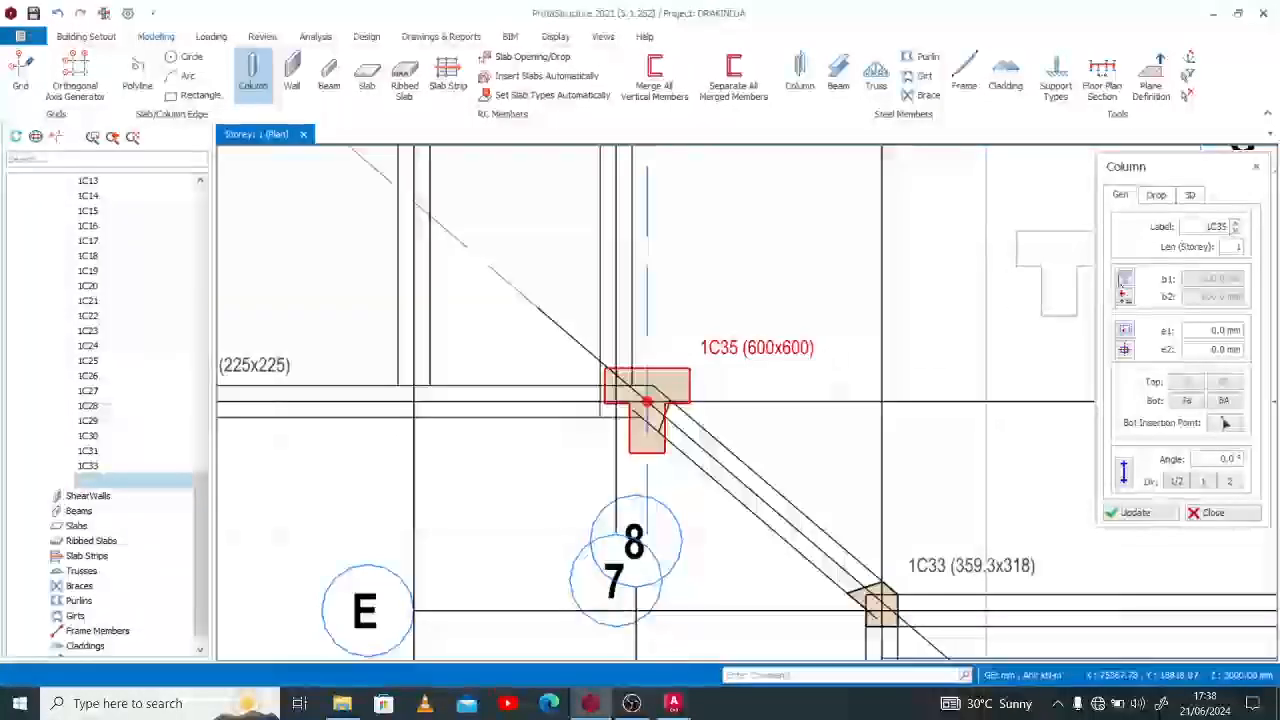
pyautogui.click(1125, 280)
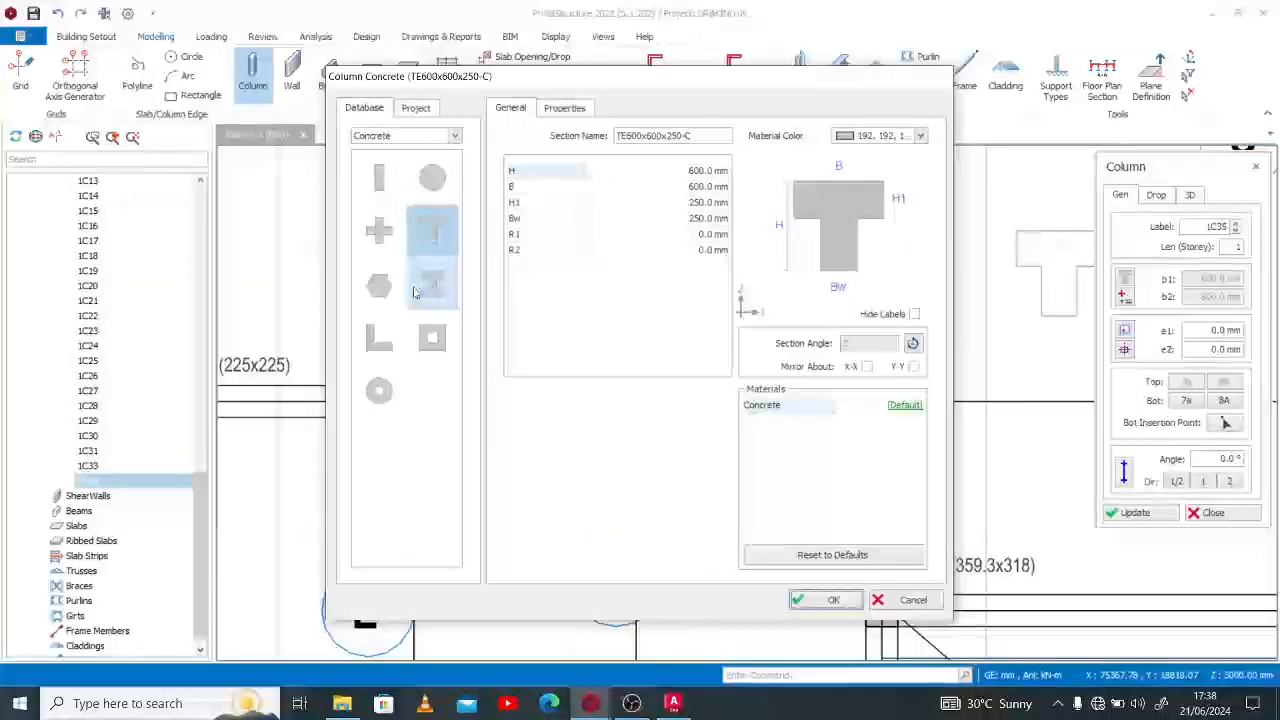
pyautogui.click(432, 286)
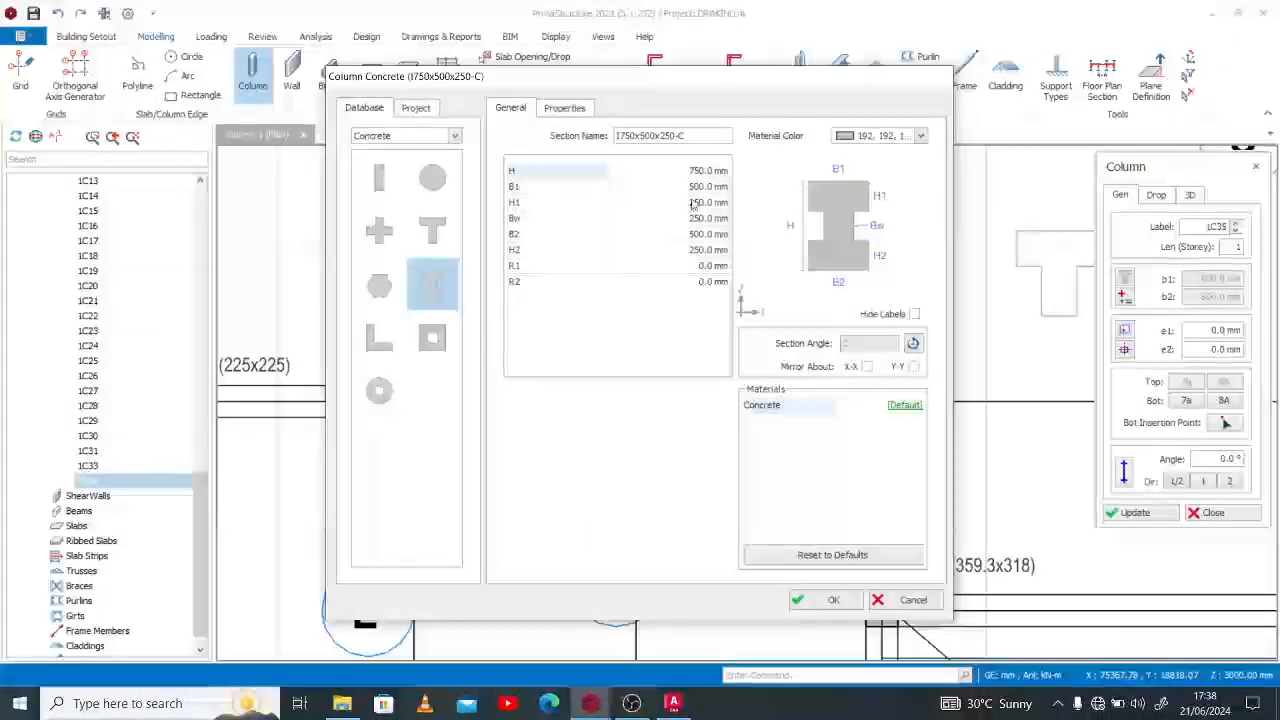
pyautogui.click(435, 342)
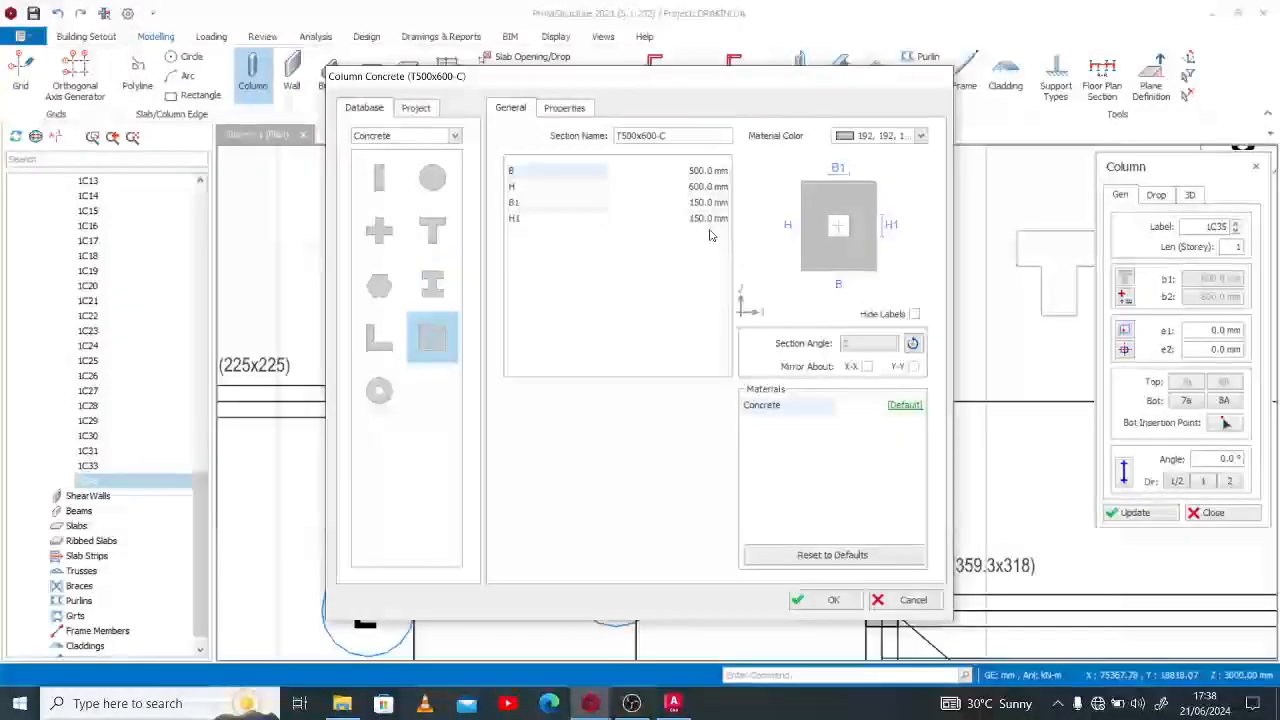
pyautogui.click(375, 297)
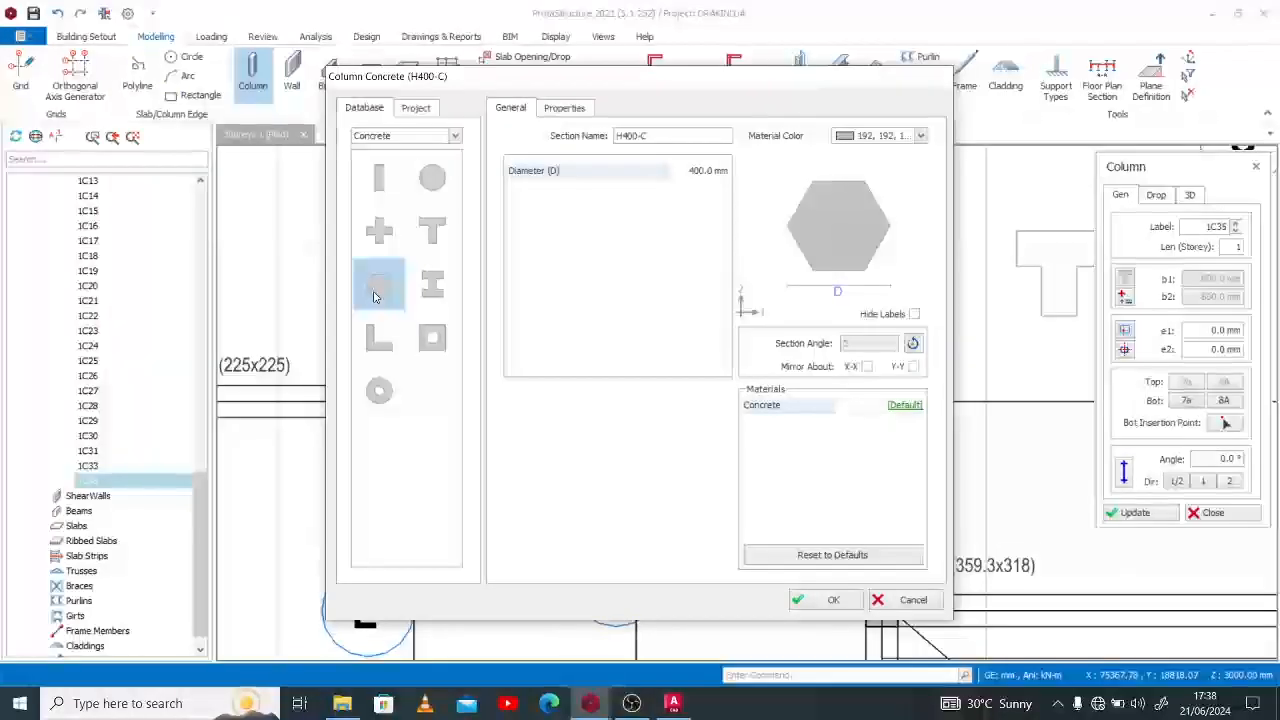
pyautogui.click(372, 343)
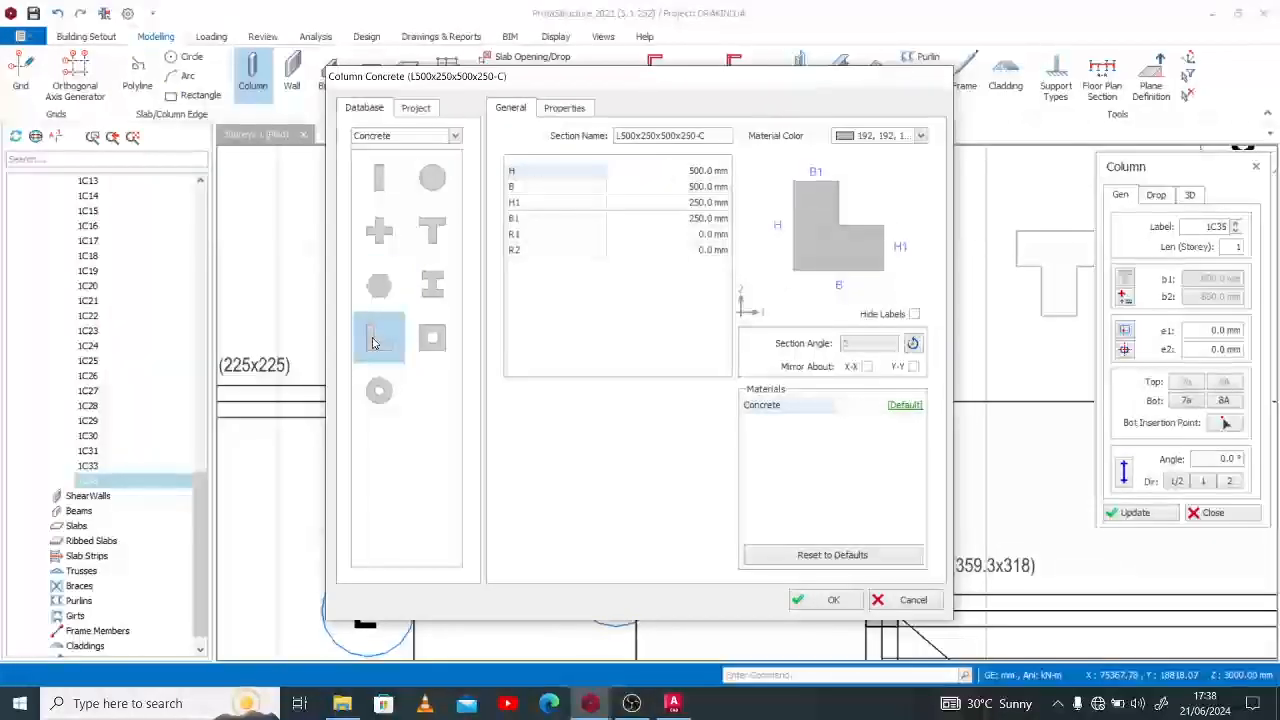
pyautogui.click(833, 600)
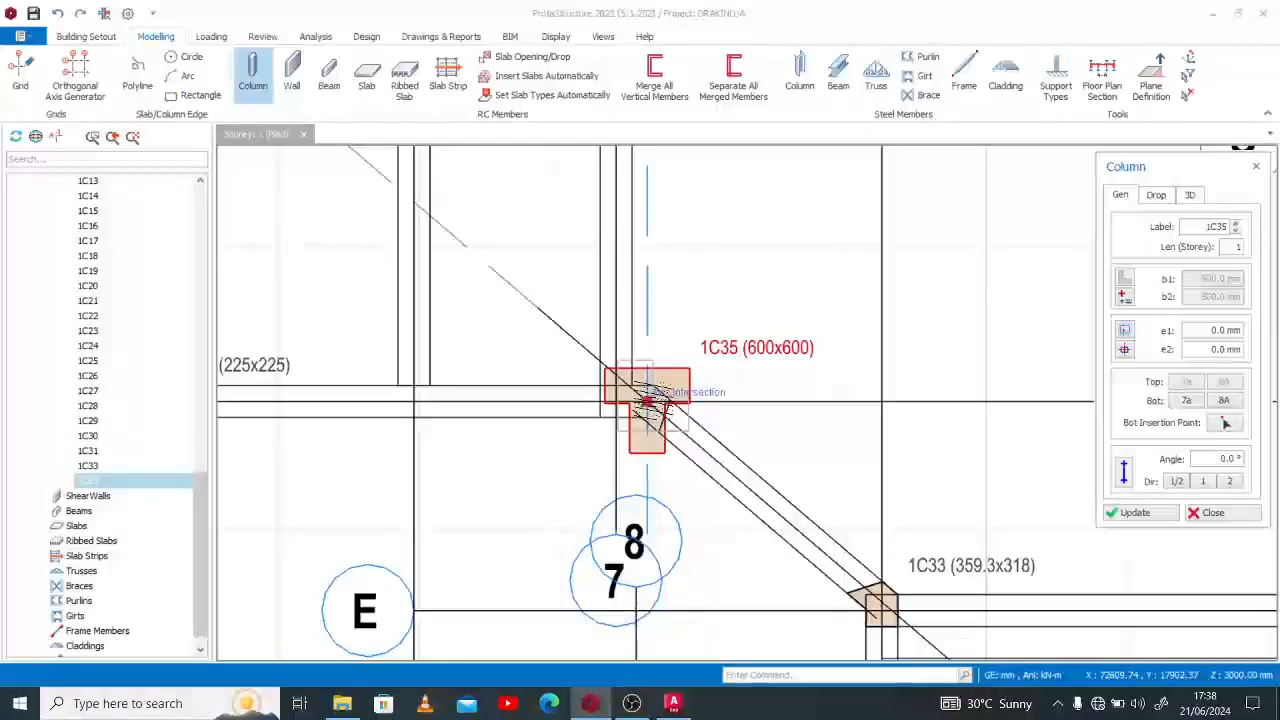
pyautogui.press('Escape')
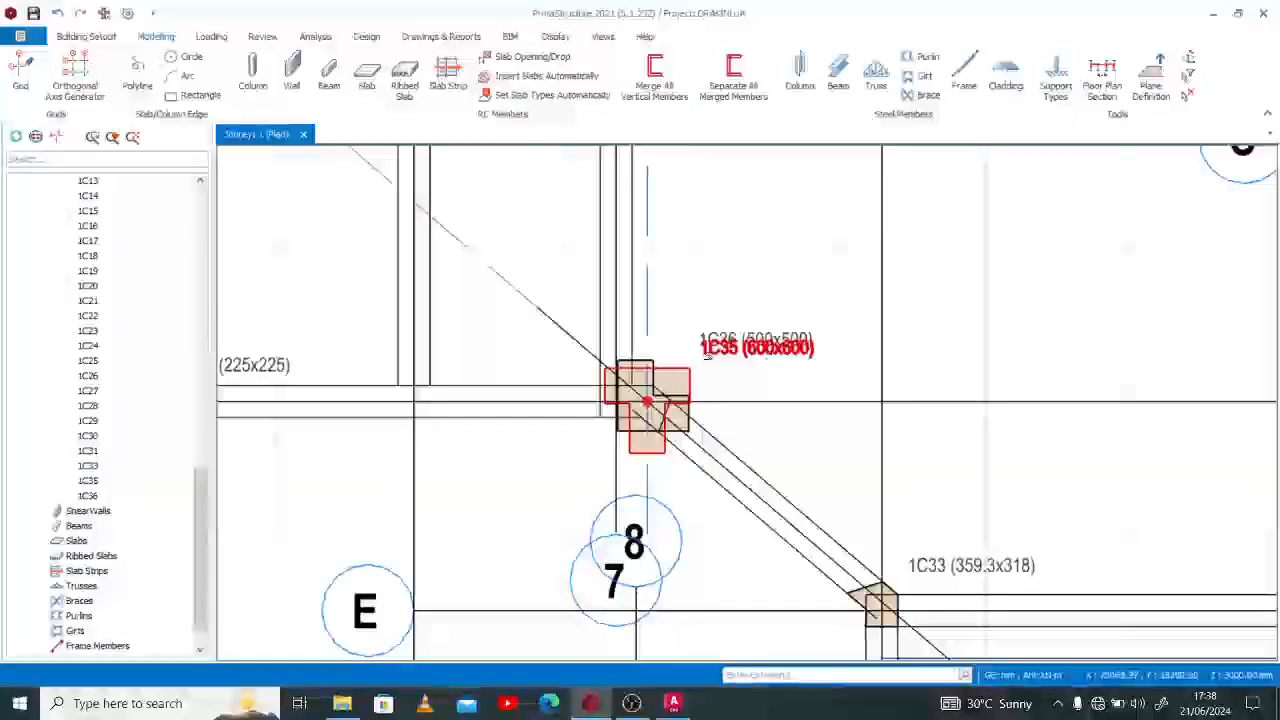
# Delete the T-shaped 600x600 column at the diagonal beam junction.
pyautogui.click(687, 380)
pyautogui.press('Delete')
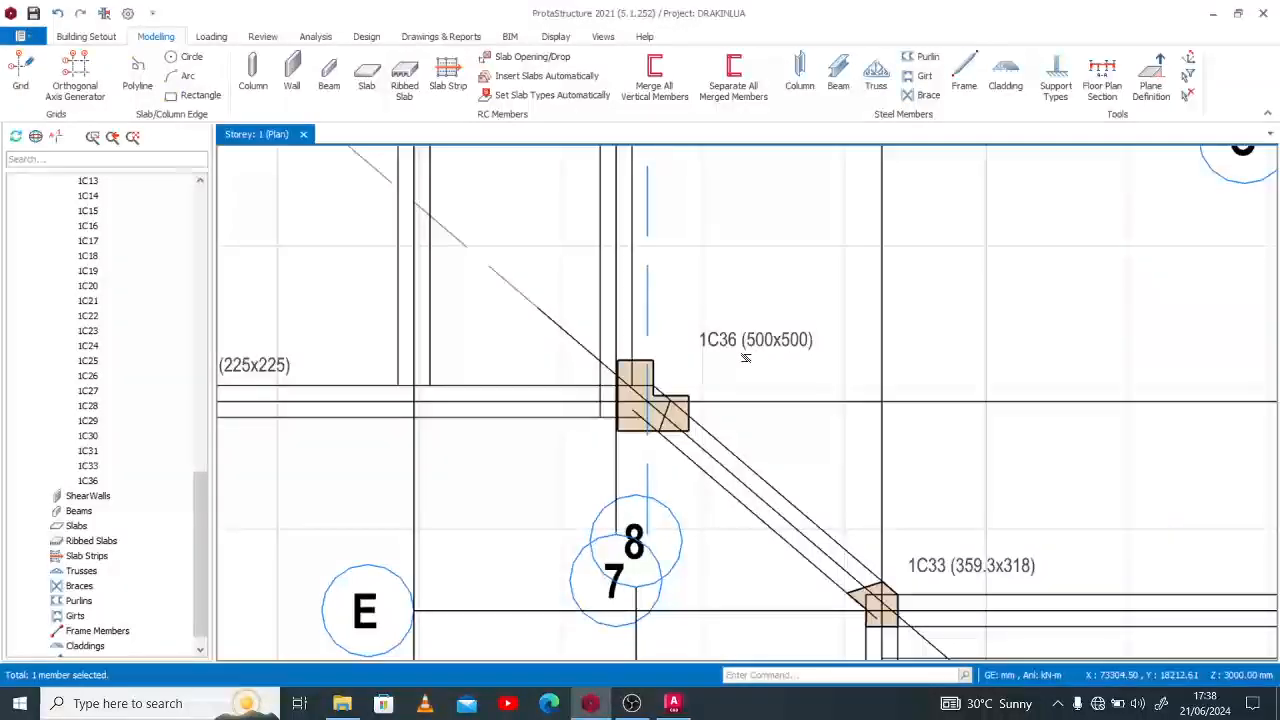
# Switch to AutoCAD to examine the bent column's outline at the beam junction, and return to ProtaStructure.
pyautogui.click(588, 703)
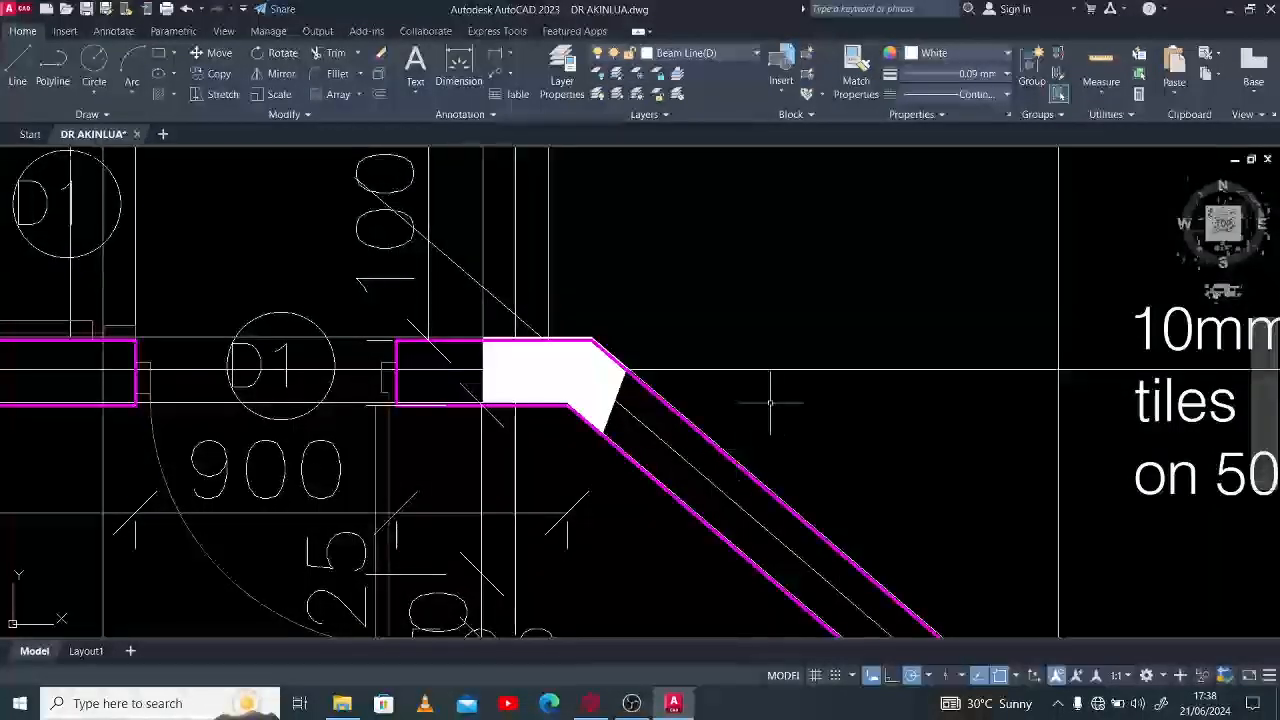
pyautogui.click(596, 704)
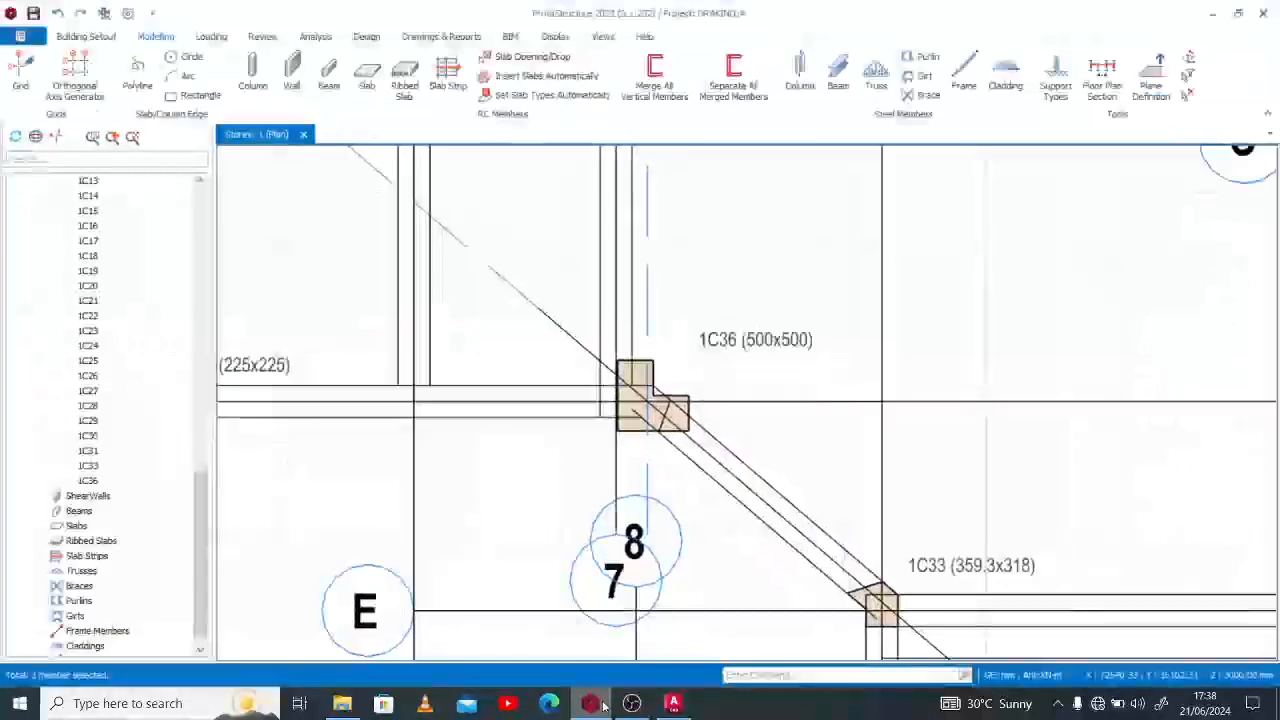
# Examine the L-shaped column's section outline in the Polyline Column Editor, close it, and delete the column.
pyautogui.click(772, 345)
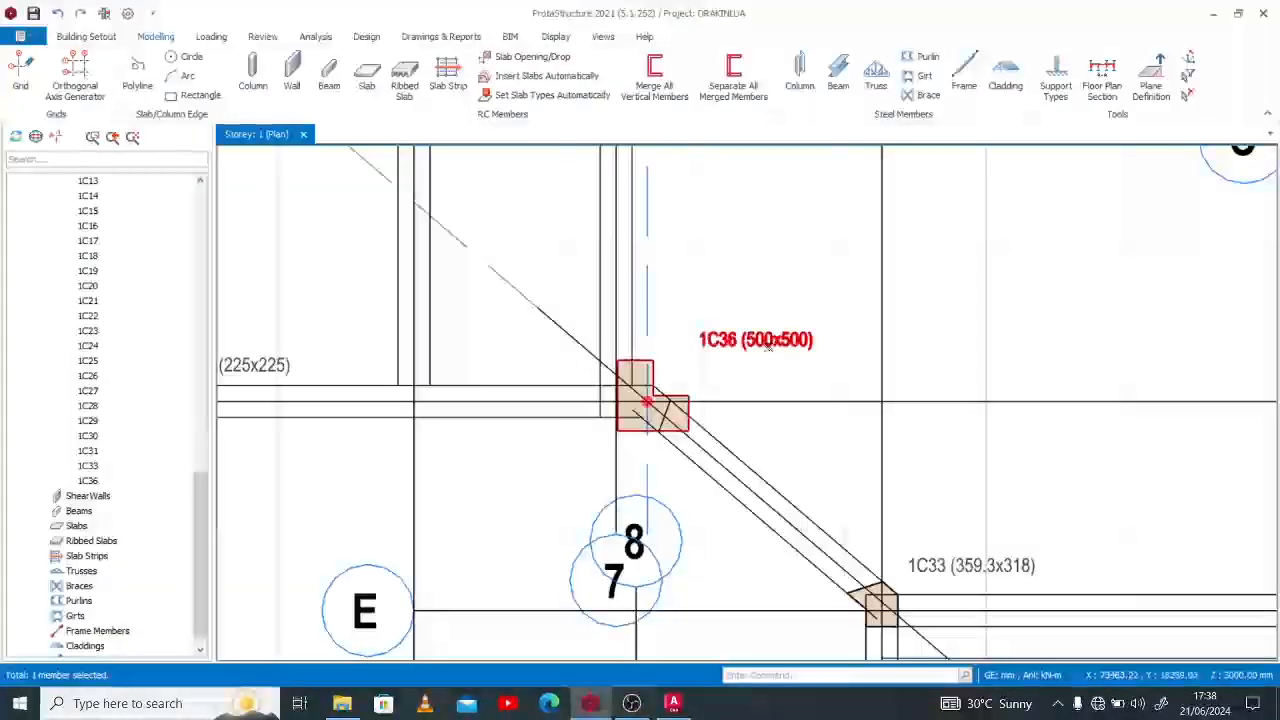
pyautogui.rightClick(770, 348)
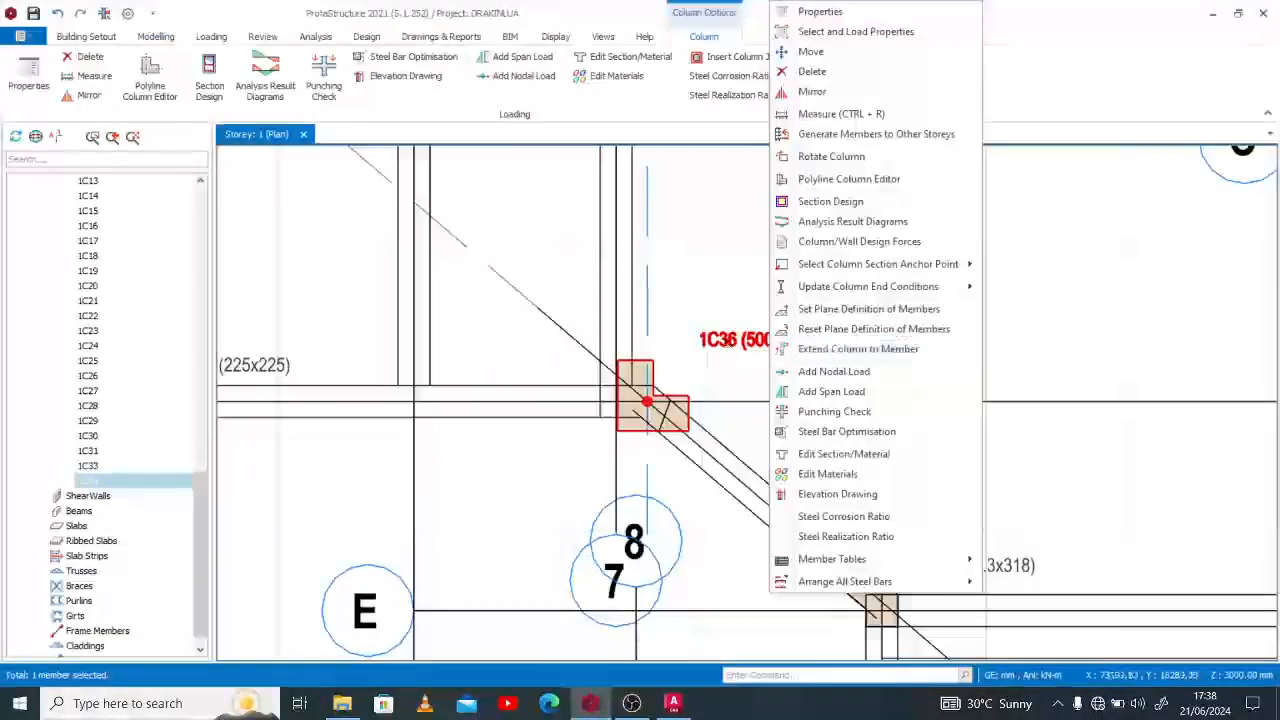
pyautogui.rightClick(728, 347)
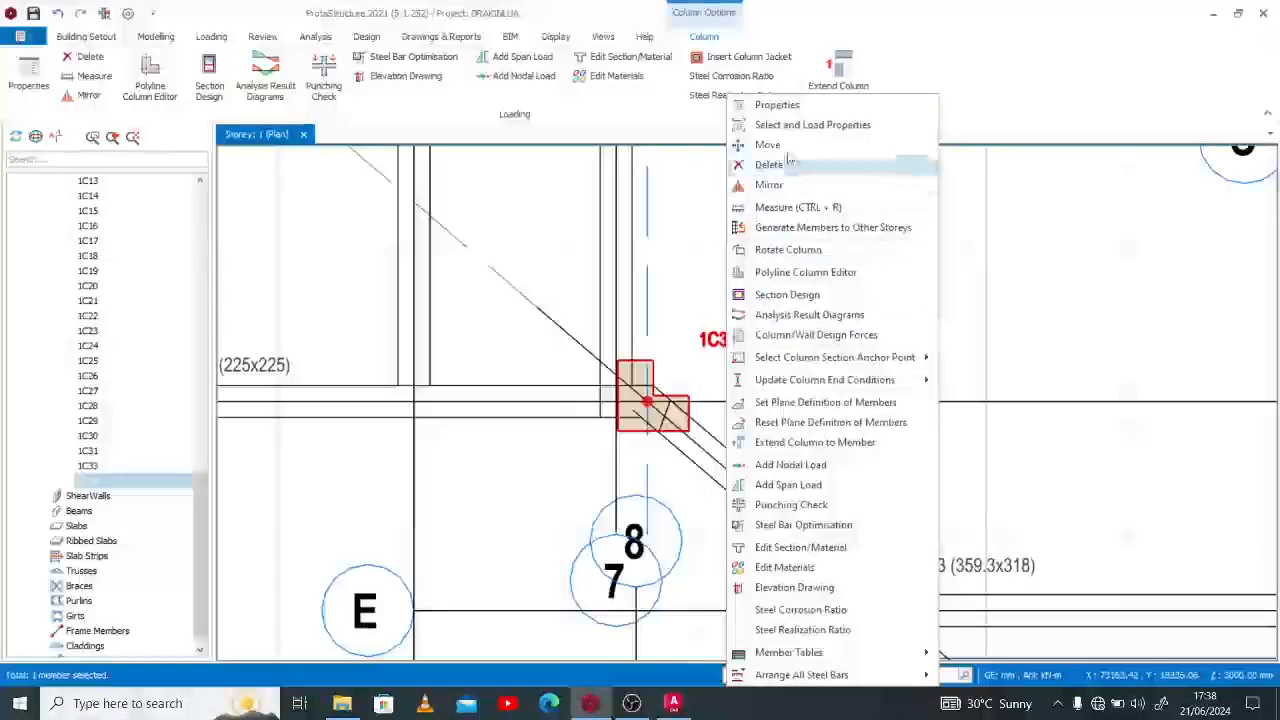
pyautogui.click(841, 281)
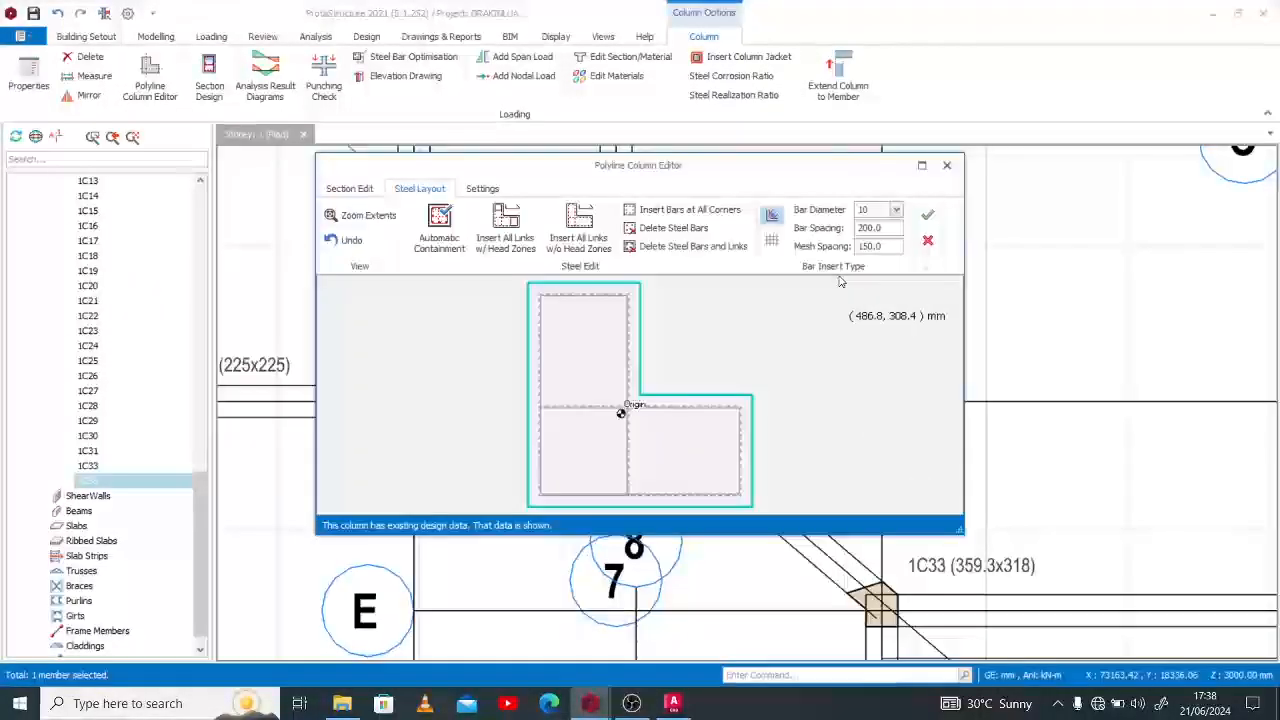
pyautogui.click(921, 167)
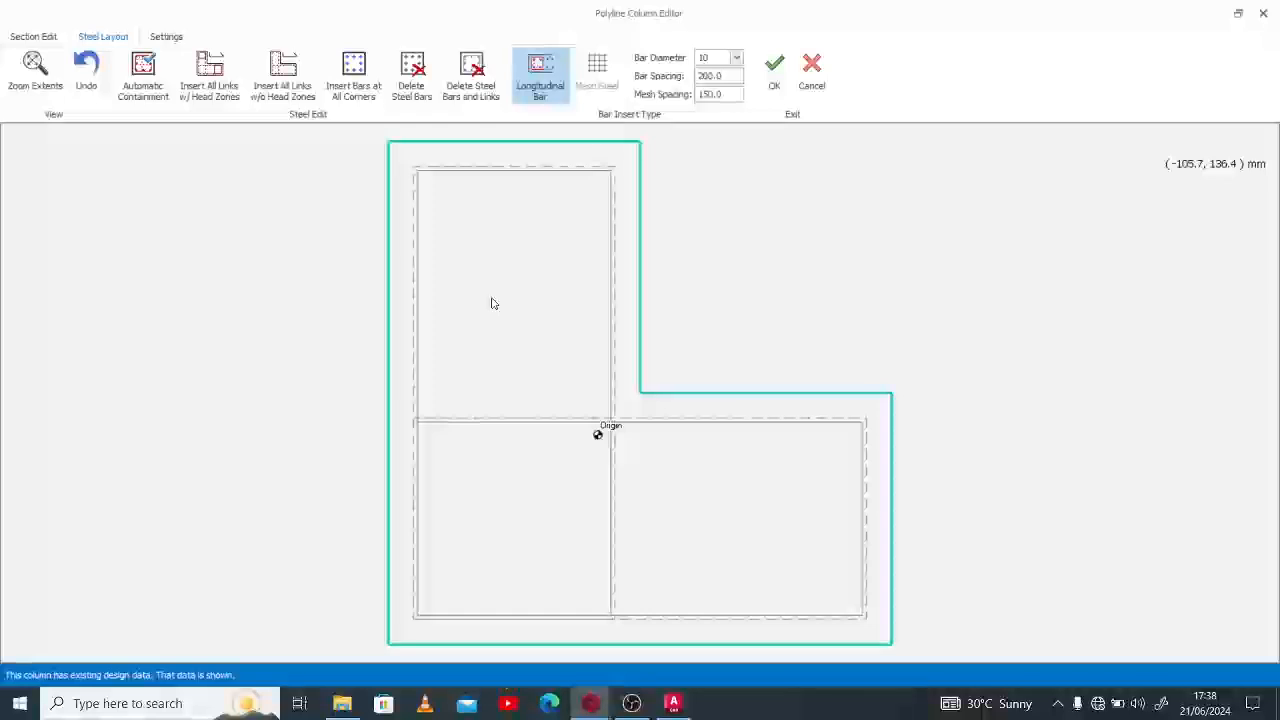
pyautogui.click(48, 38)
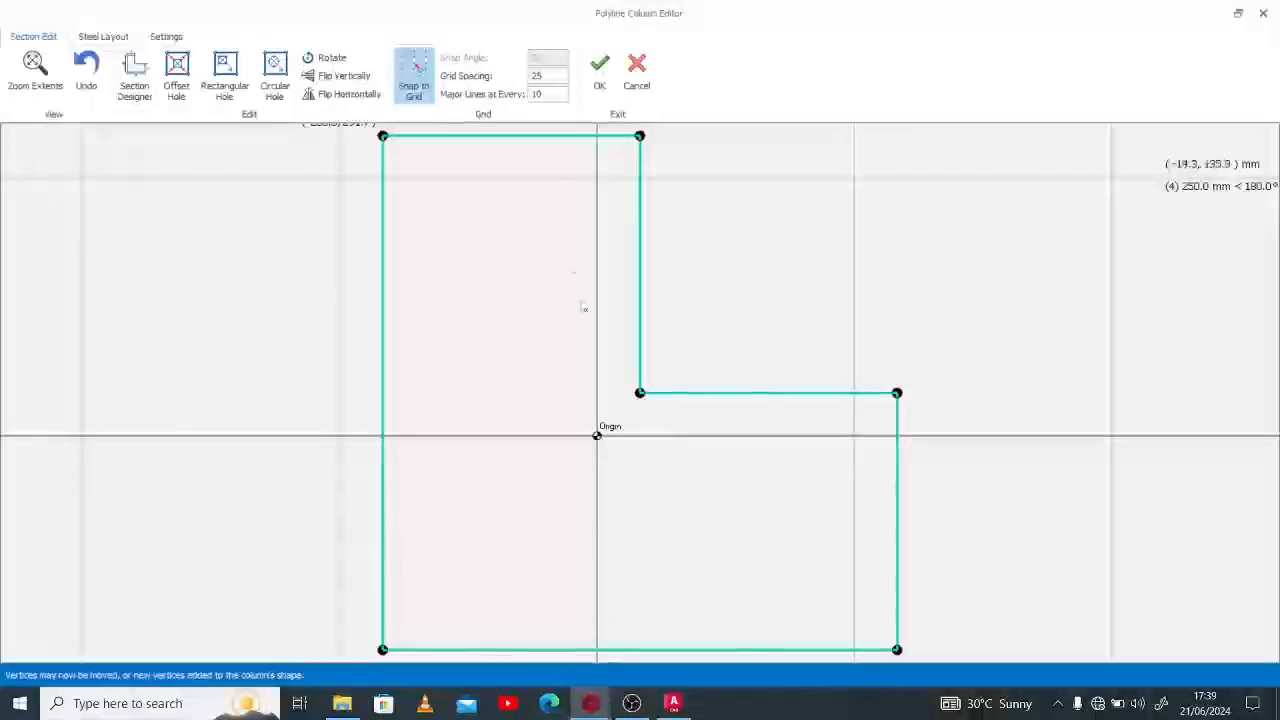
pyautogui.click(1264, 14)
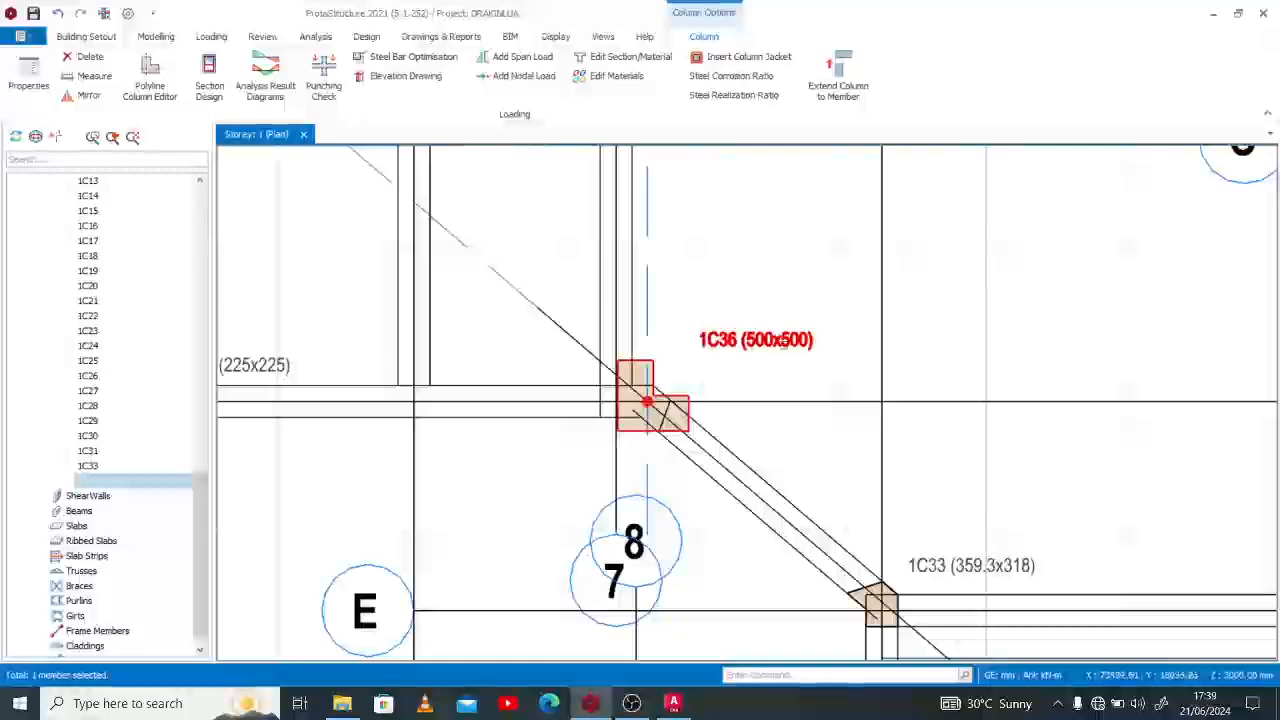
pyautogui.press('Delete')
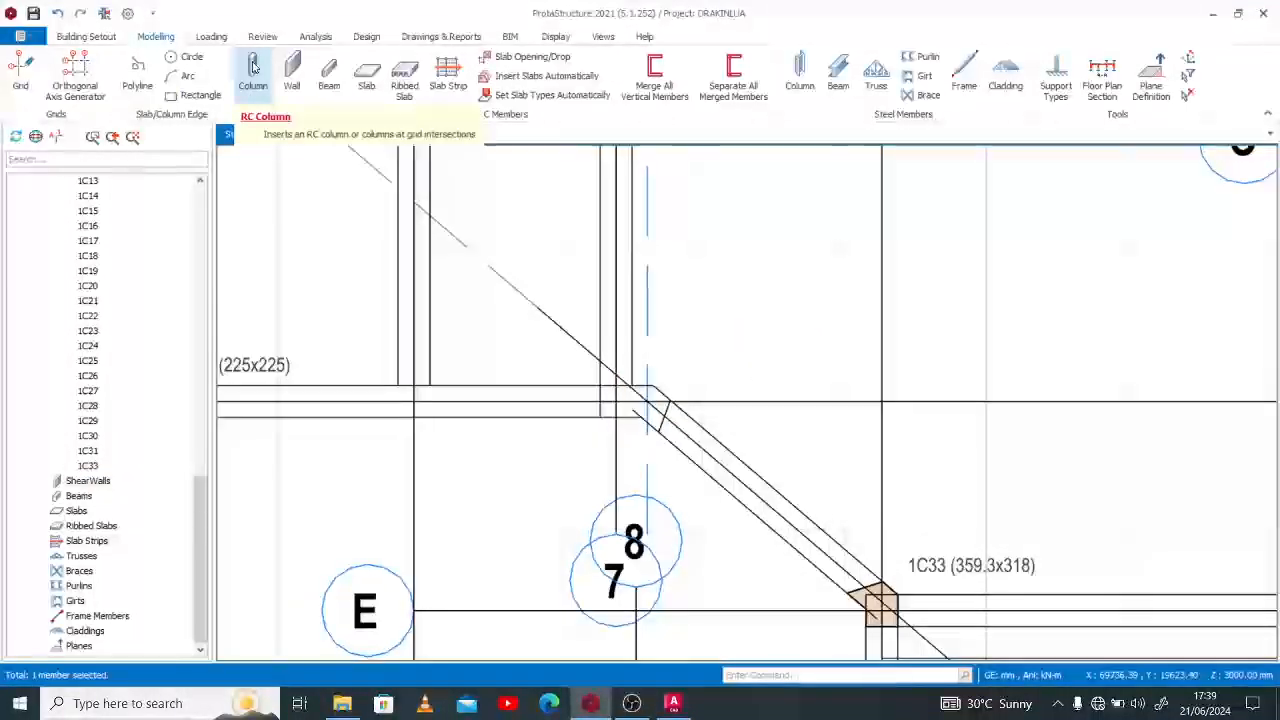
# Start a new concrete column with rectangular section 500x250-C and set its eccentricities e1 and e2 to 0 mm.
pyautogui.click(253, 68)
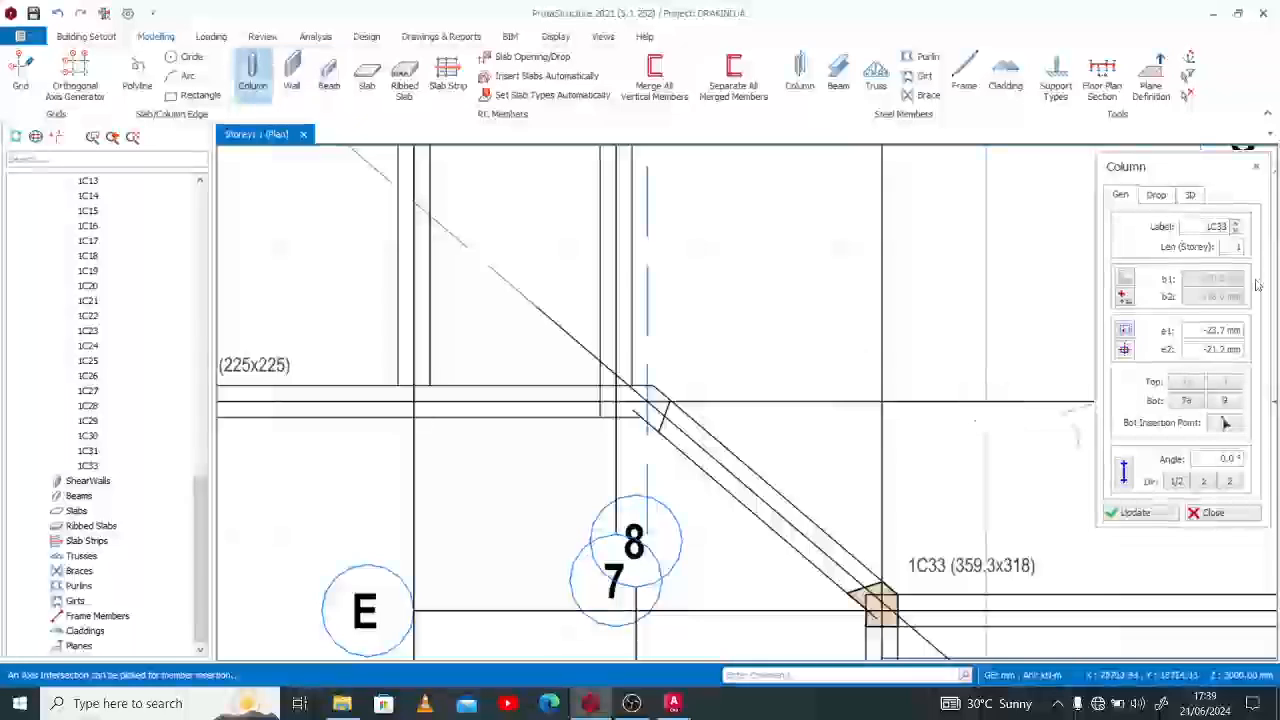
pyautogui.click(1197, 332)
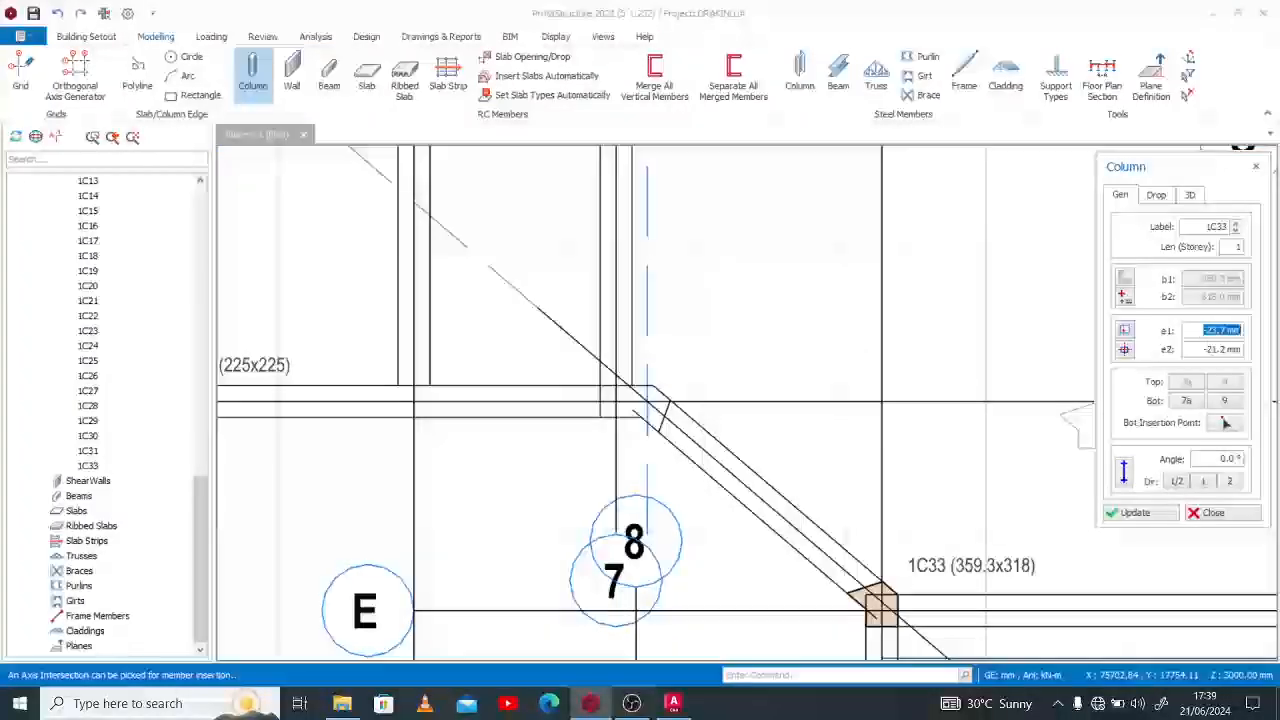
pyautogui.click(1222, 298)
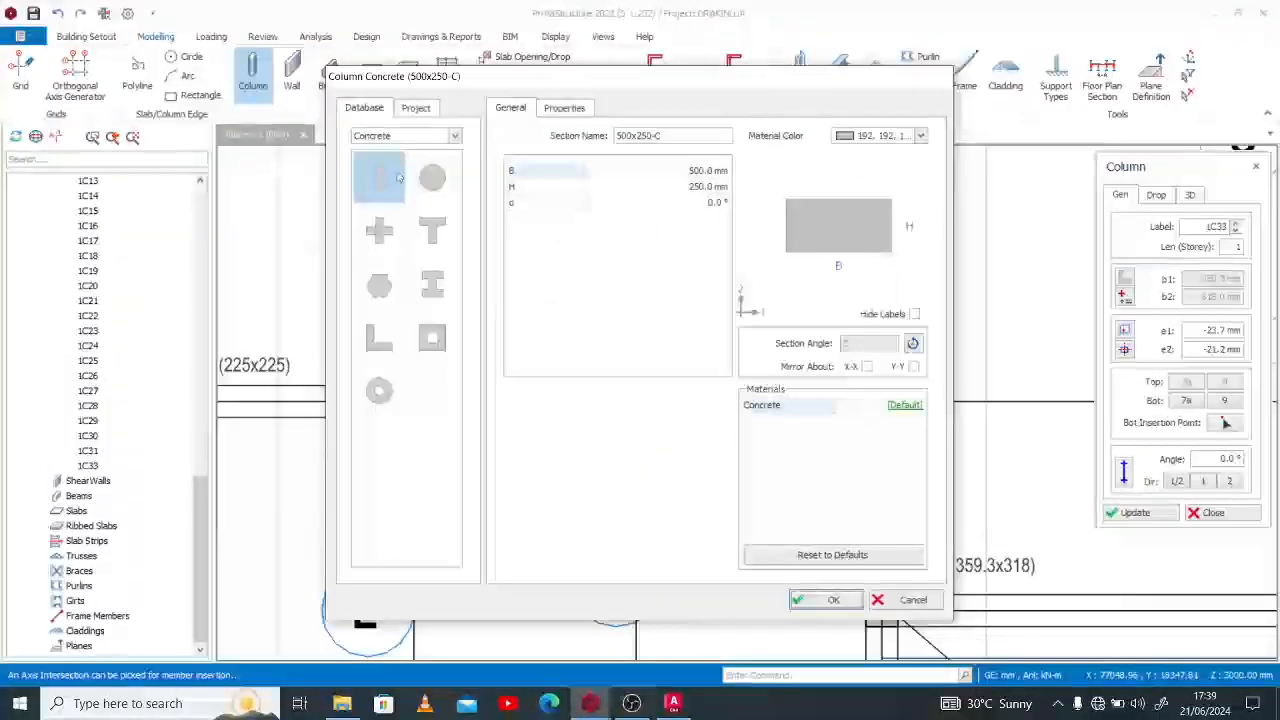
pyautogui.click(826, 600)
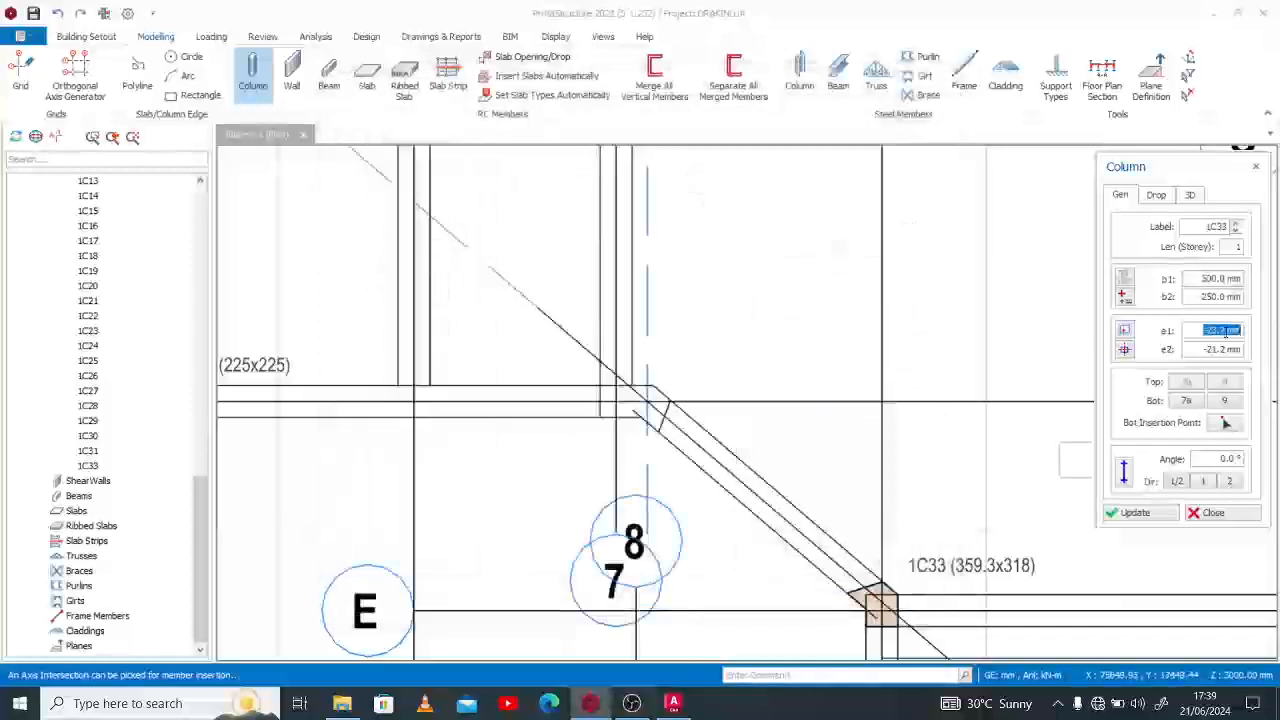
pyautogui.moveTo(1194, 349); pyautogui.dragTo(1272, 356)
pyautogui.write('0')
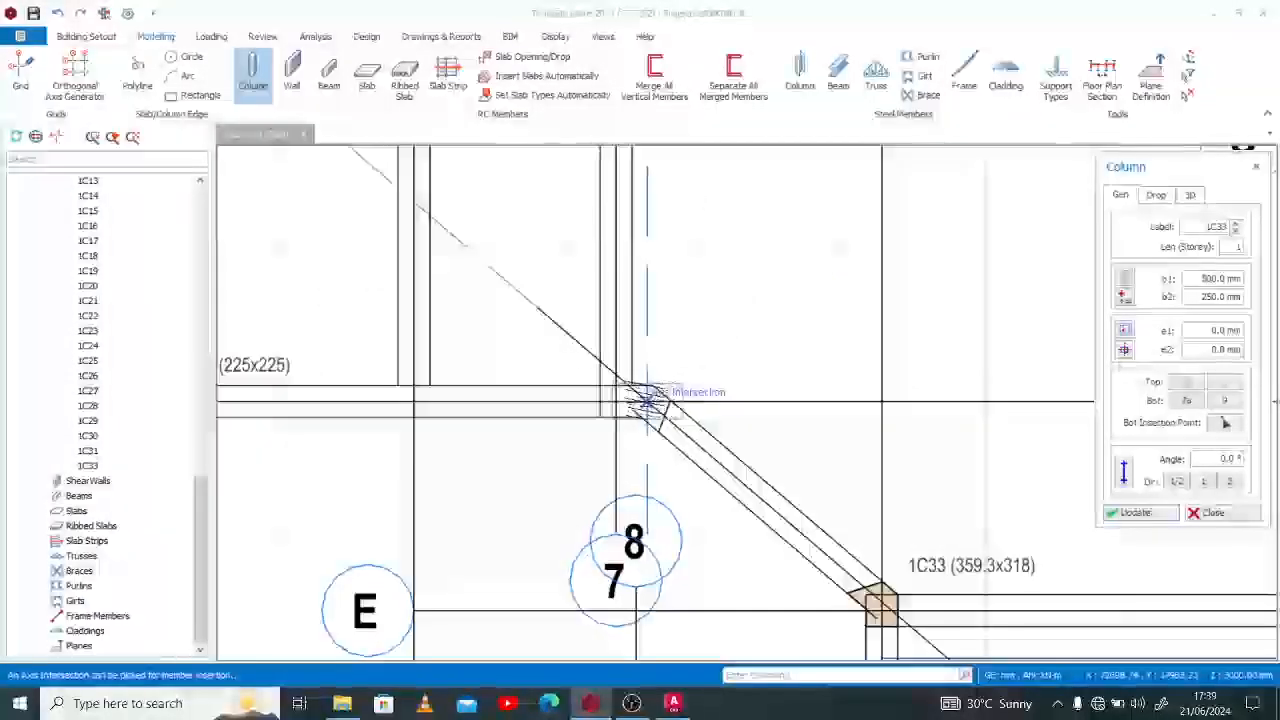
# Insert the rectangular 500x250-C column at the diagonal beam's axis intersection and delete the irregular 359.3x318 column placed there.
pyautogui.click(648, 402)
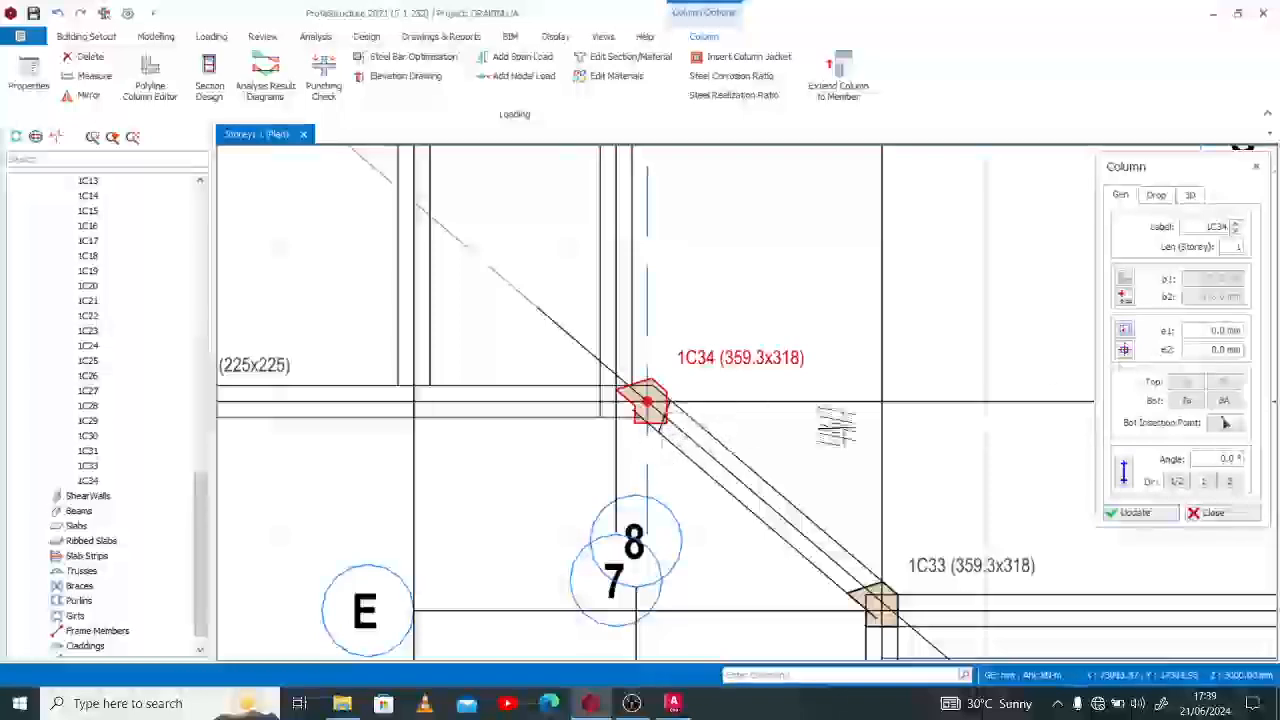
pyautogui.click(1124, 282)
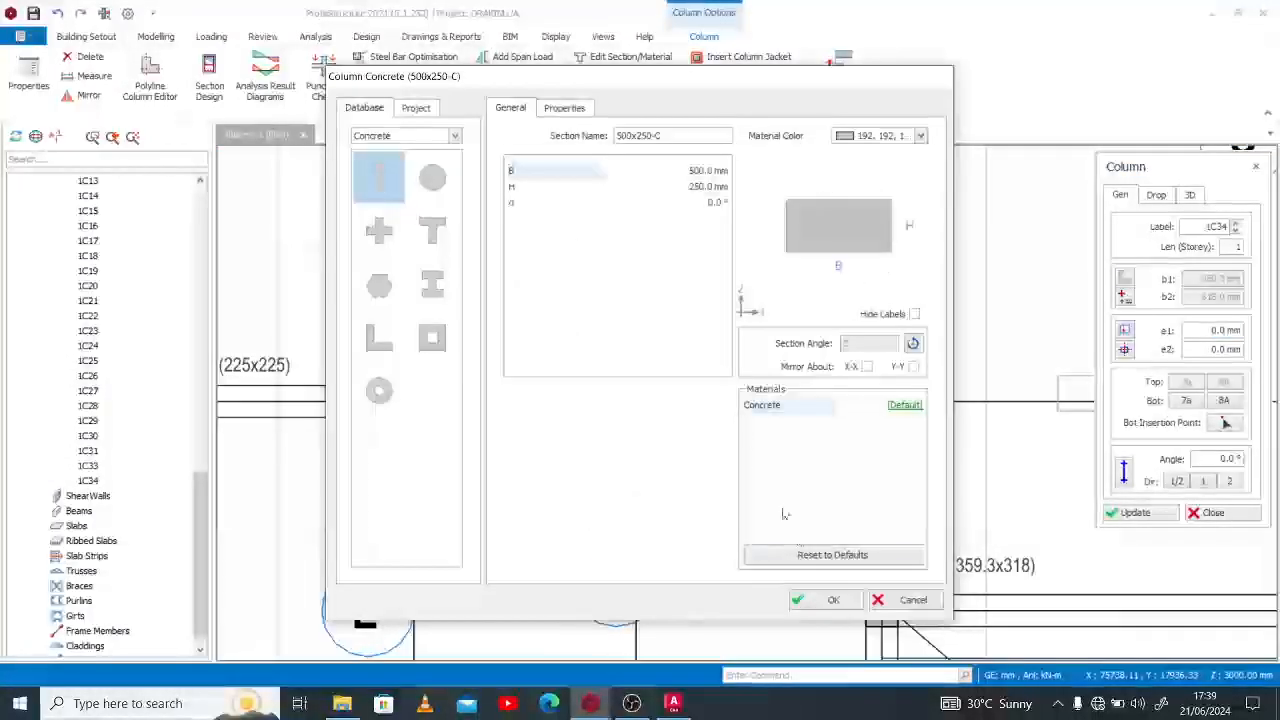
pyautogui.click(826, 600)
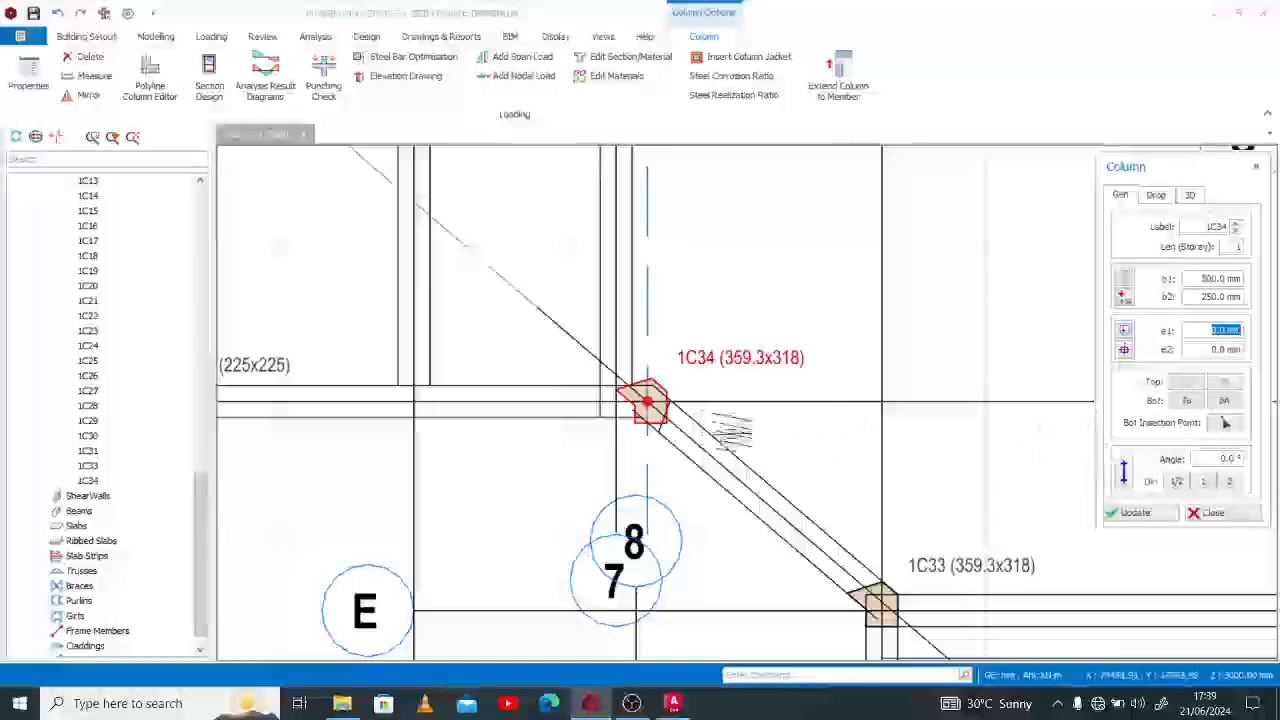
pyautogui.click(648, 402)
pyautogui.press('Escape')
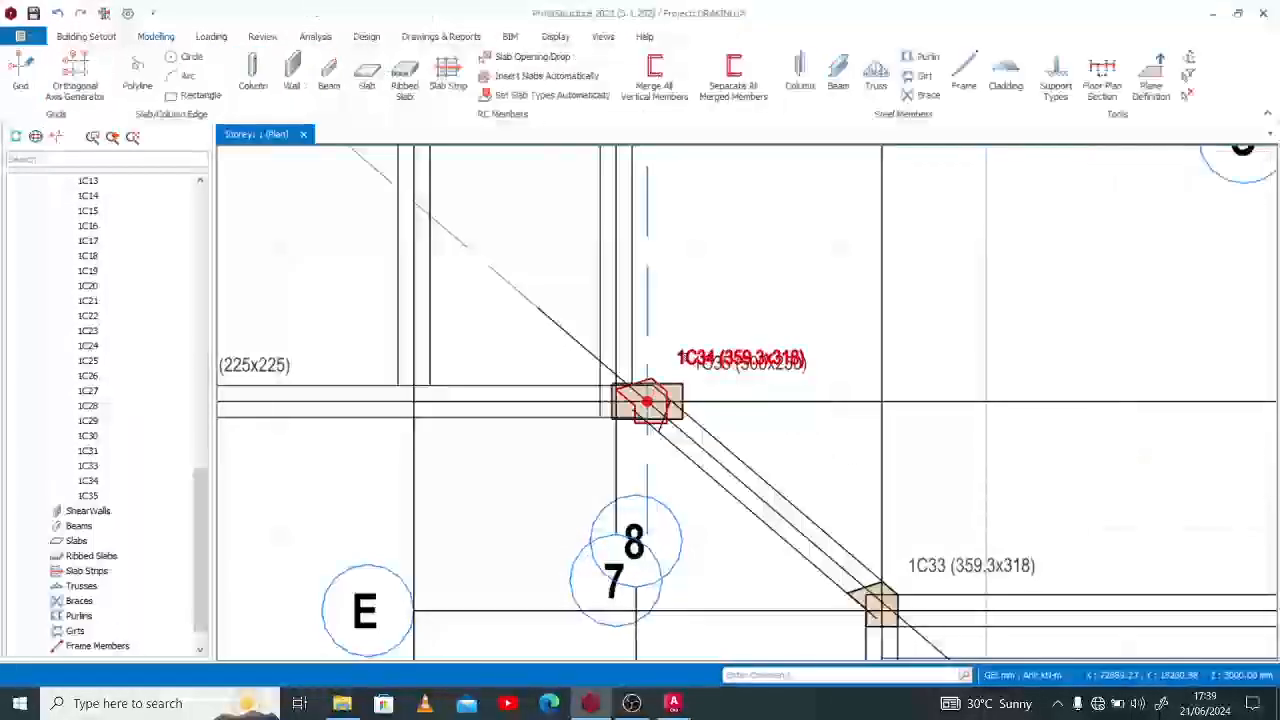
pyautogui.click(683, 362)
pyautogui.press('Delete')
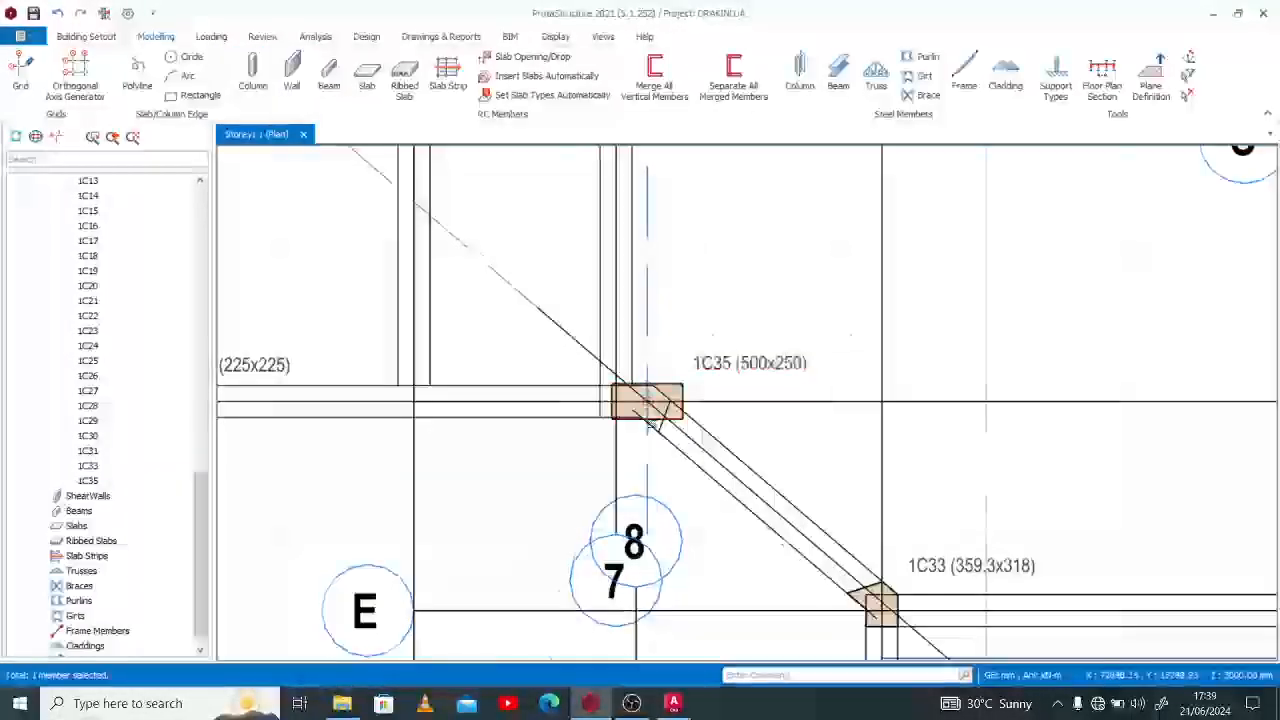
# Set the rectangular column's section dimensions at the diagonal beam junction to b1 500 mm and b2 225 mm.
pyautogui.scroll(2, 645, 395)
pyautogui.click(645, 395)
pyautogui.click(860, 12)
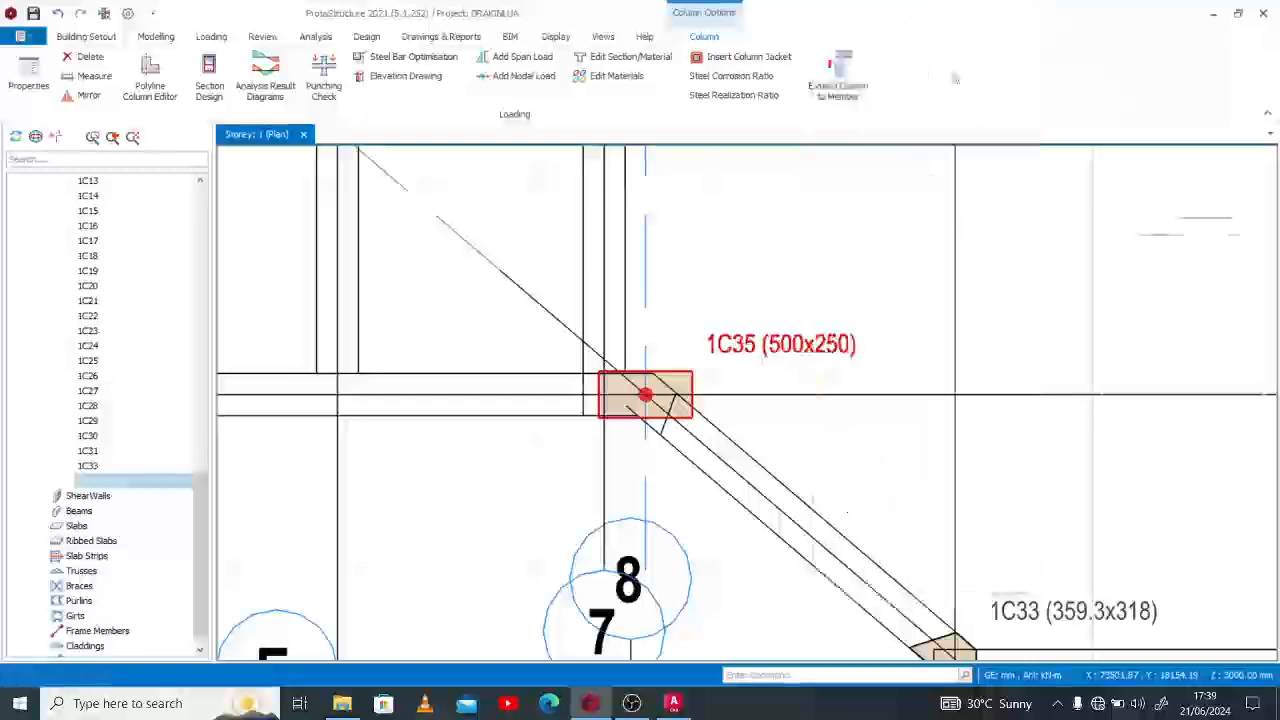
pyautogui.click(1215, 278)
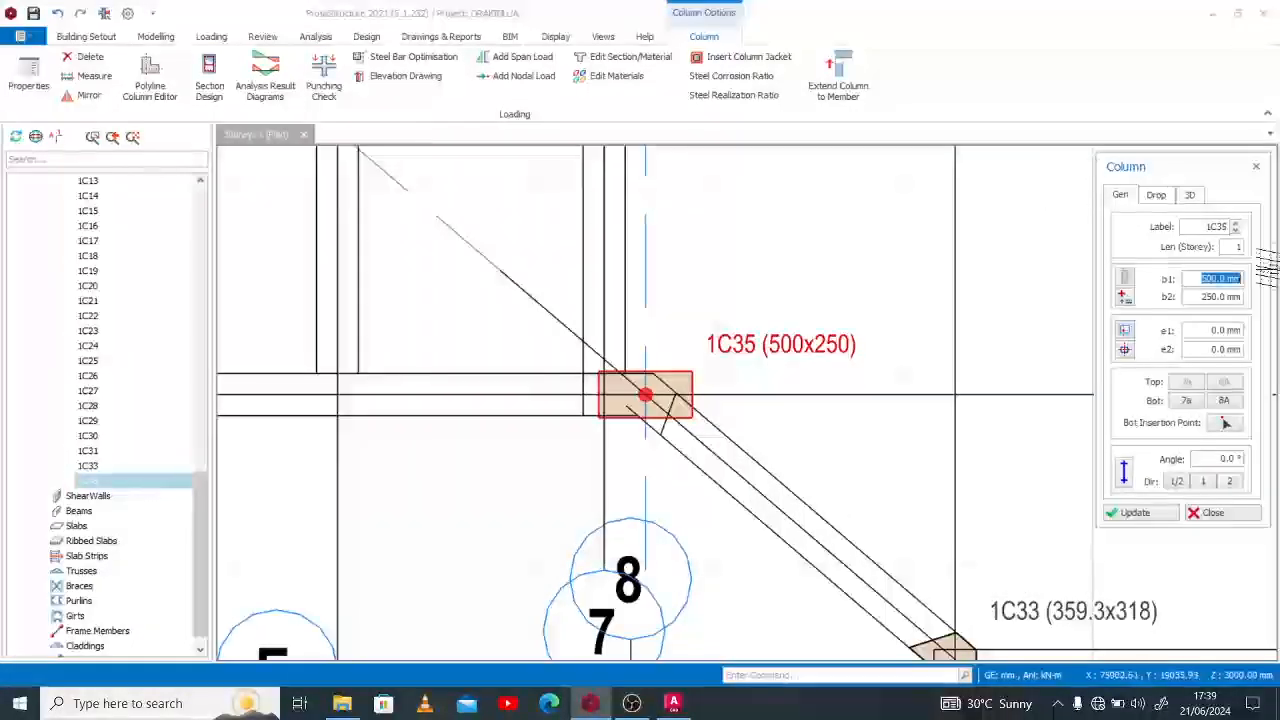
pyautogui.press('Tab')
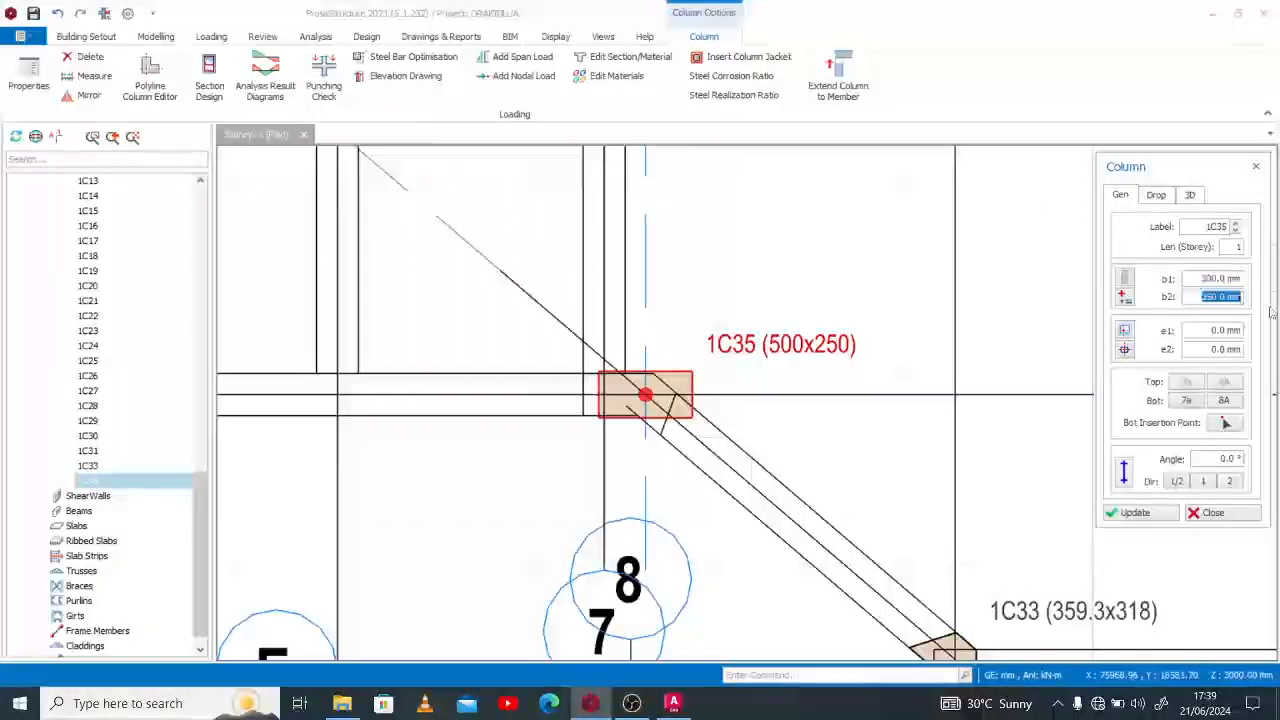
pyautogui.click(1215, 296)
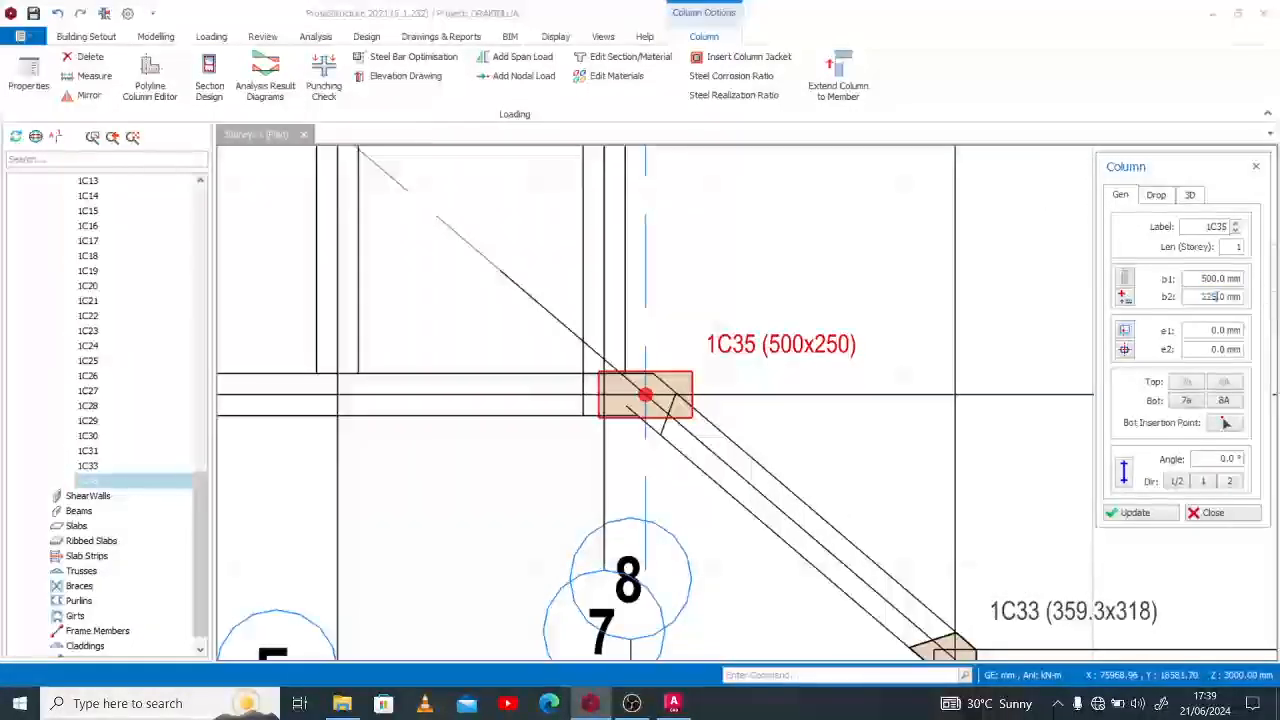
pyautogui.click(1148, 513)
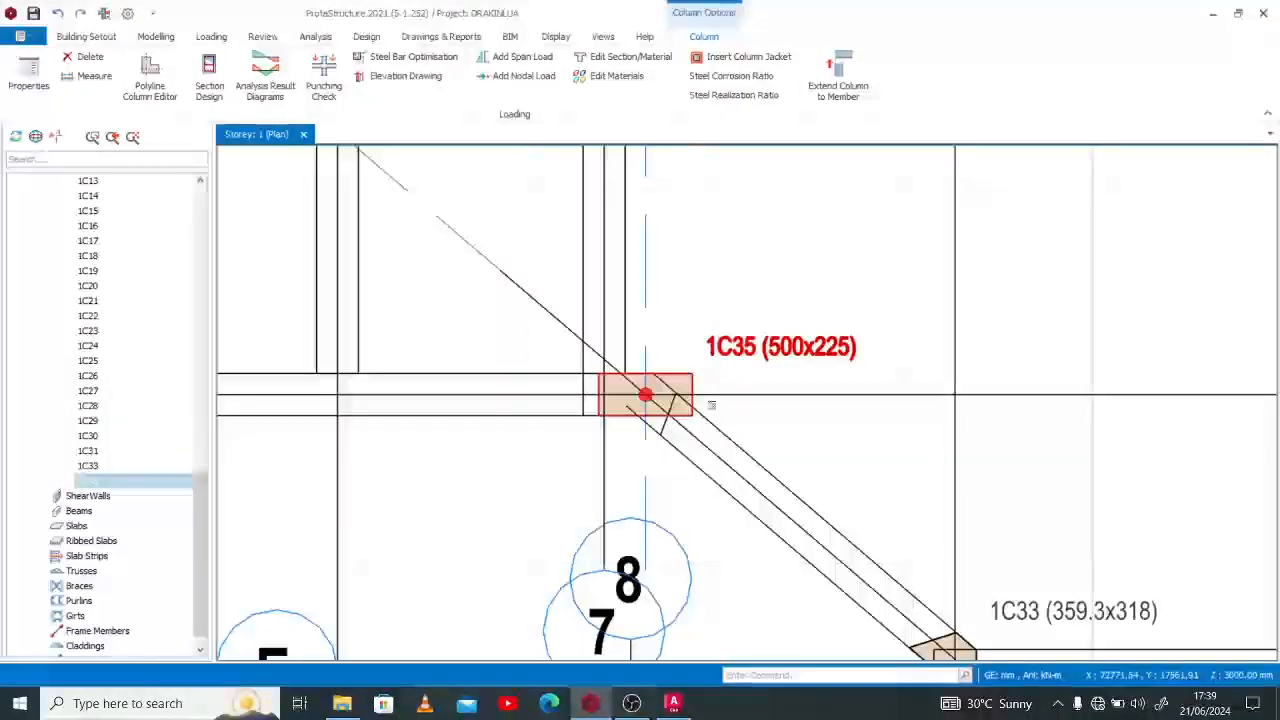
# Open the column's section for vertex editing in a maximized Polyline Column Editor and set the grid spacing to 5.
pyautogui.rightClick(759, 347)
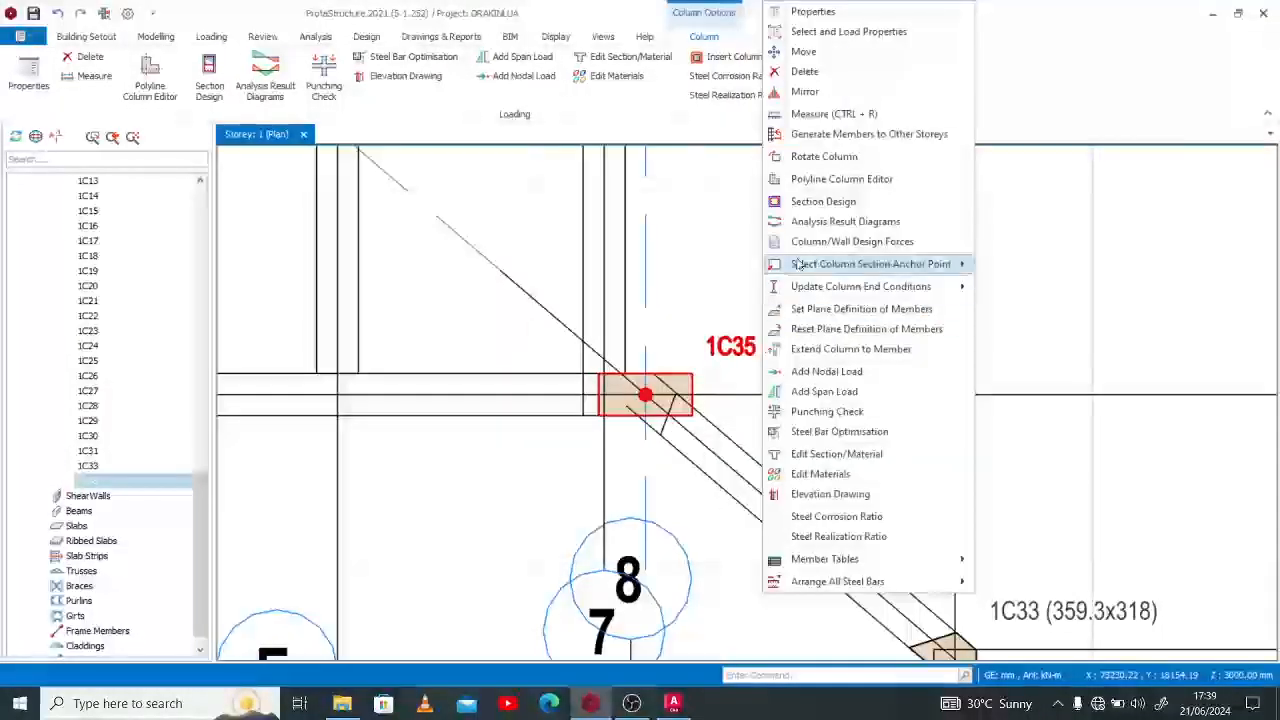
pyautogui.click(828, 180)
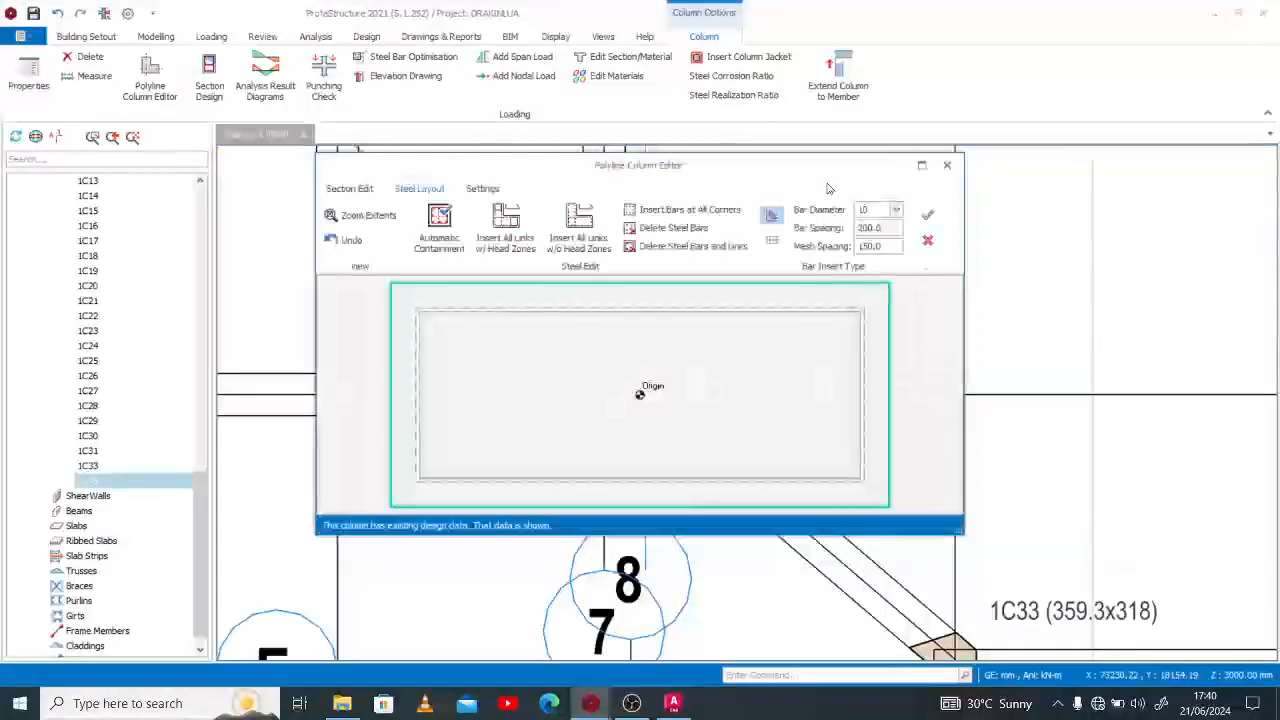
pyautogui.click(922, 166)
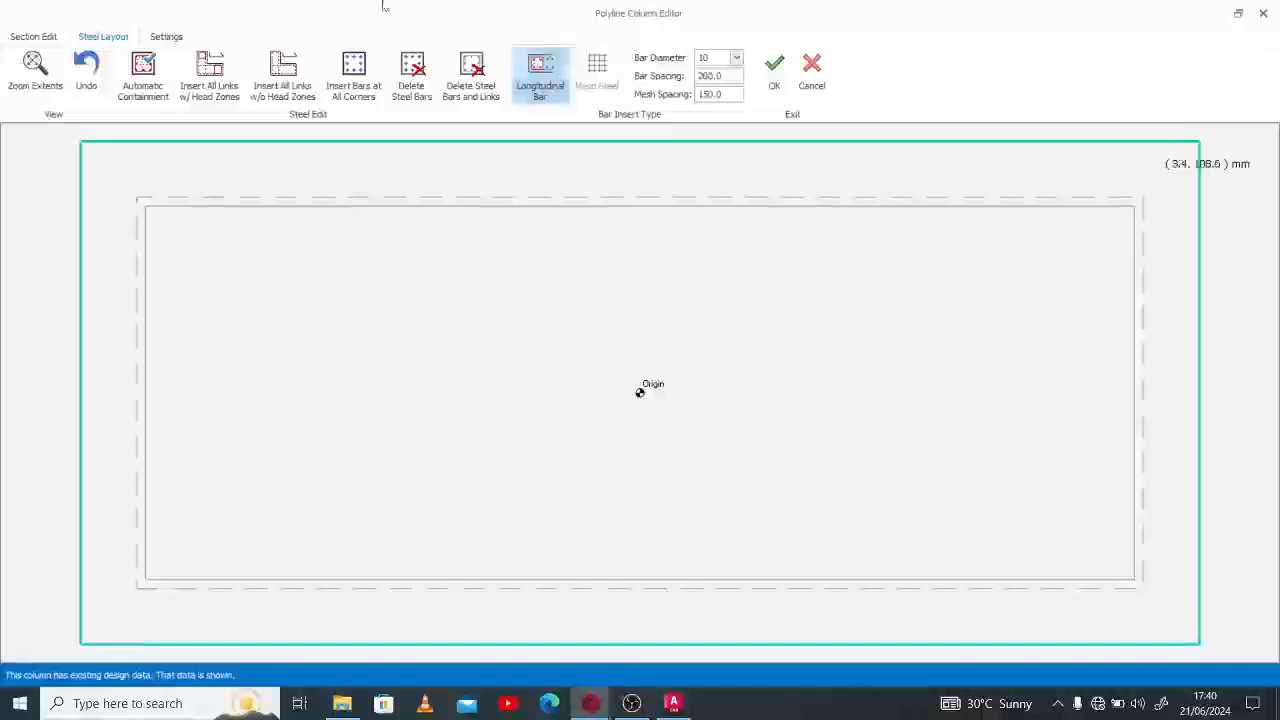
pyautogui.click(55, 37)
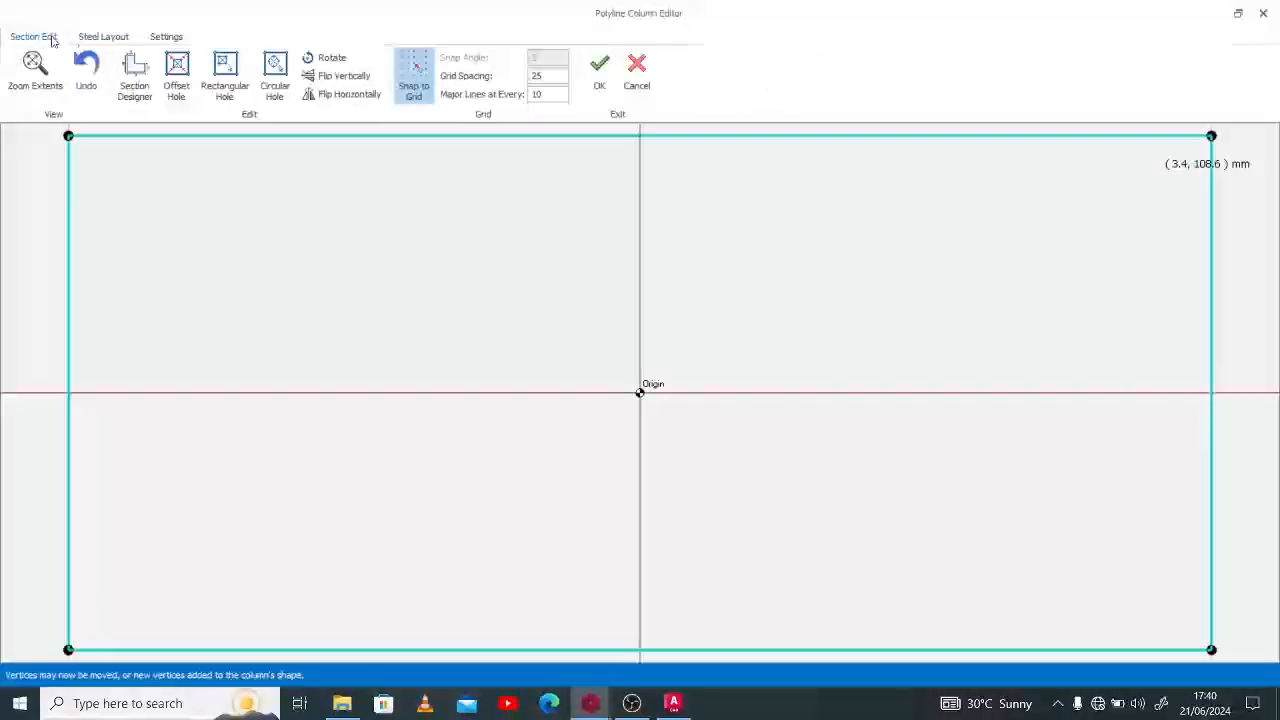
pyautogui.scroll(-5, 380, 300)
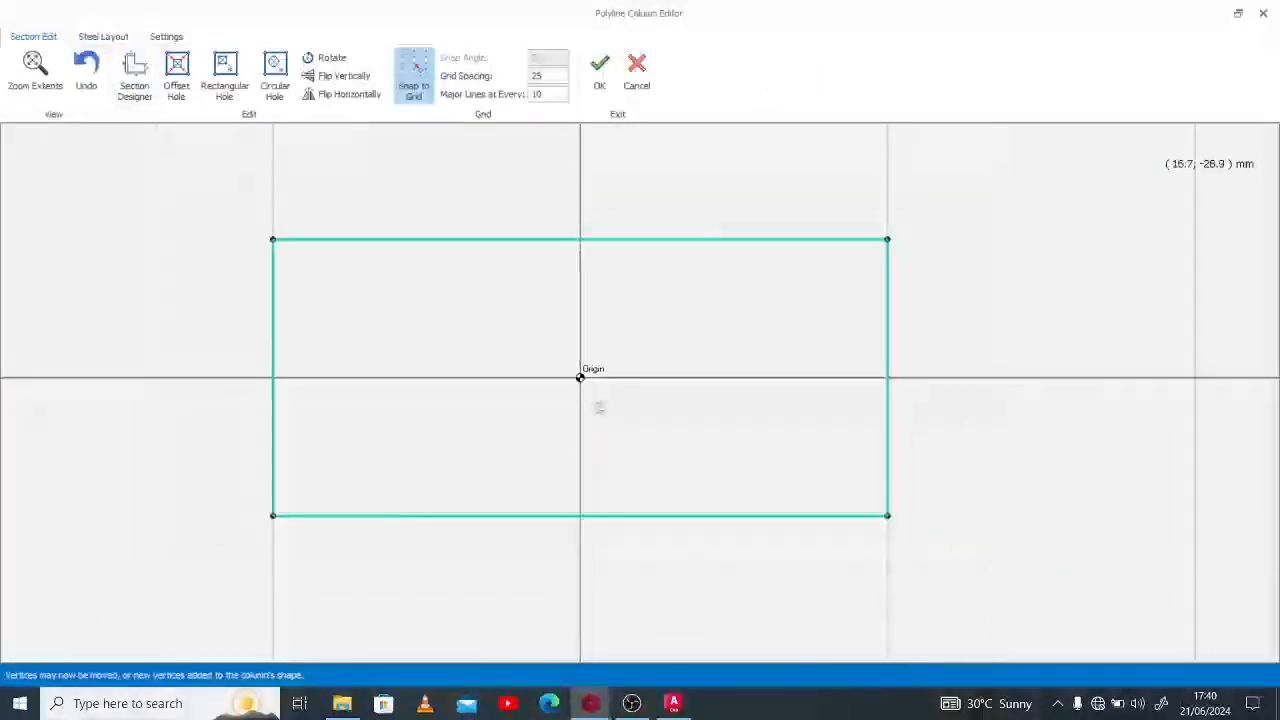
pyautogui.scroll(-2, 599, 407)
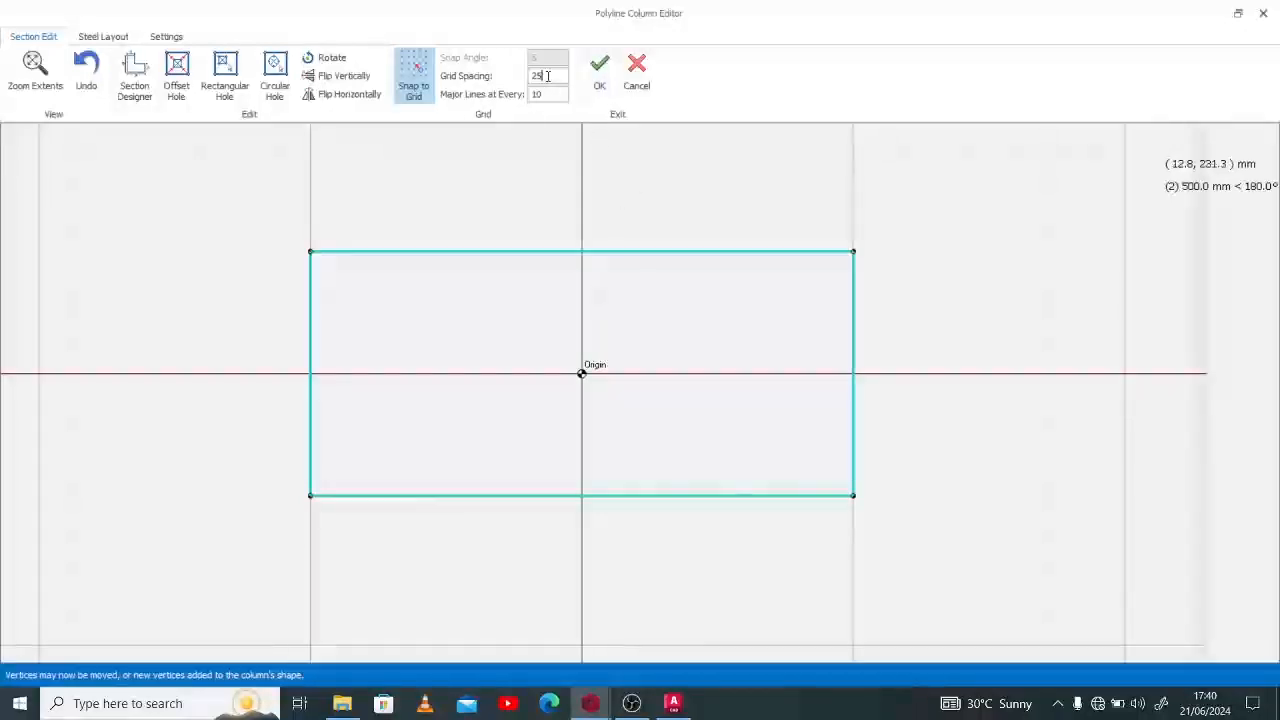
pyautogui.moveTo(547, 76); pyautogui.dragTo(519, 85)
pyautogui.press('Tab')
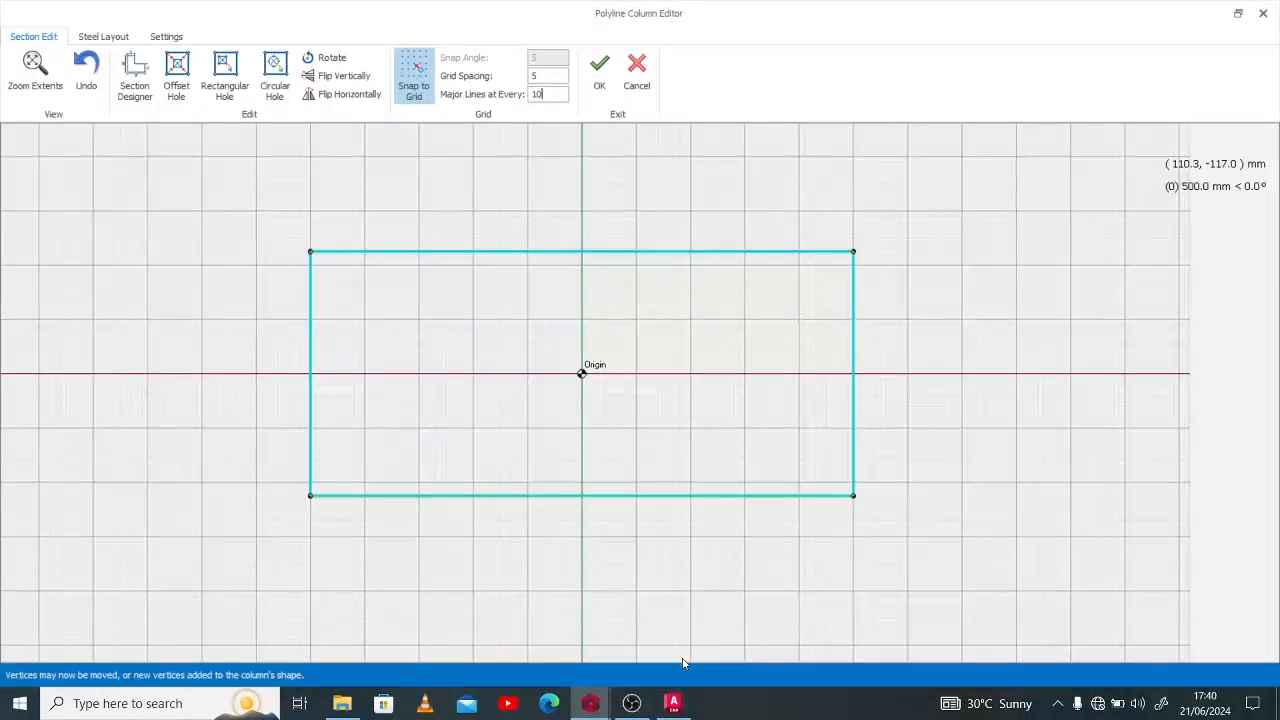
# Switch to AutoCAD, measure the angle between the horizontal and diagonal beam lines at the bent column, and return to ProtaStructure.
pyautogui.click(674, 704)
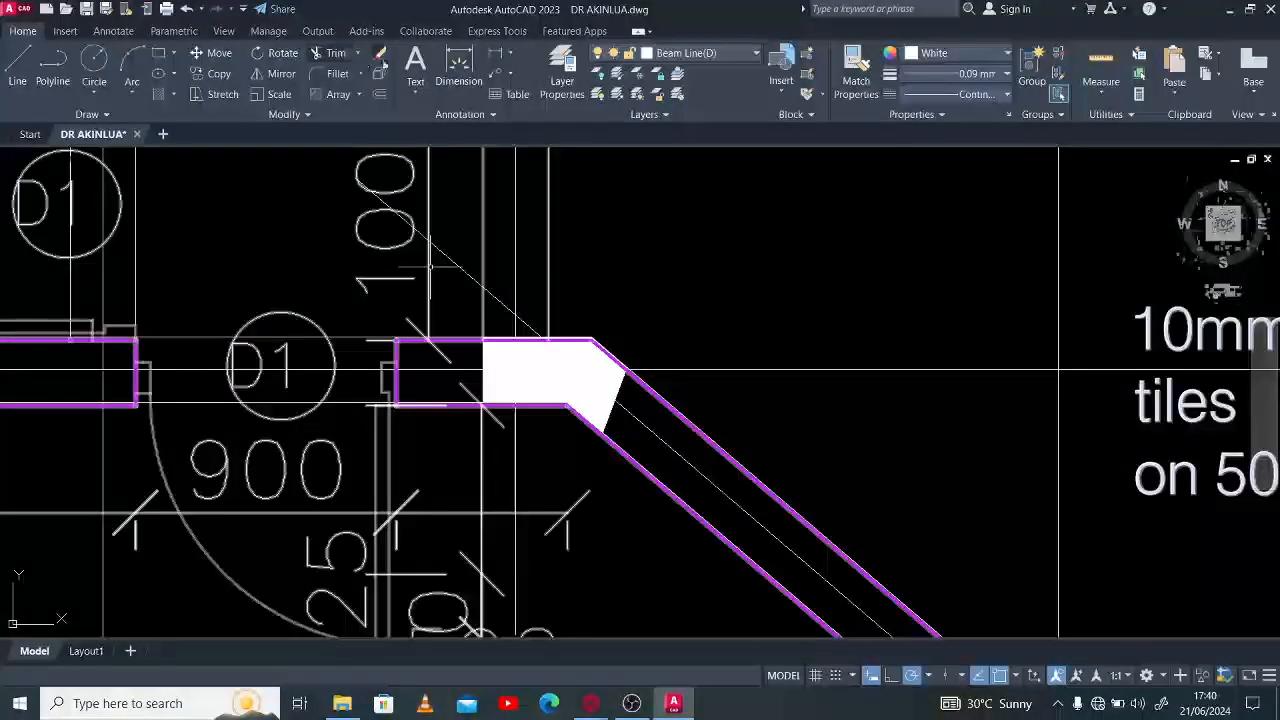
pyautogui.click(509, 54)
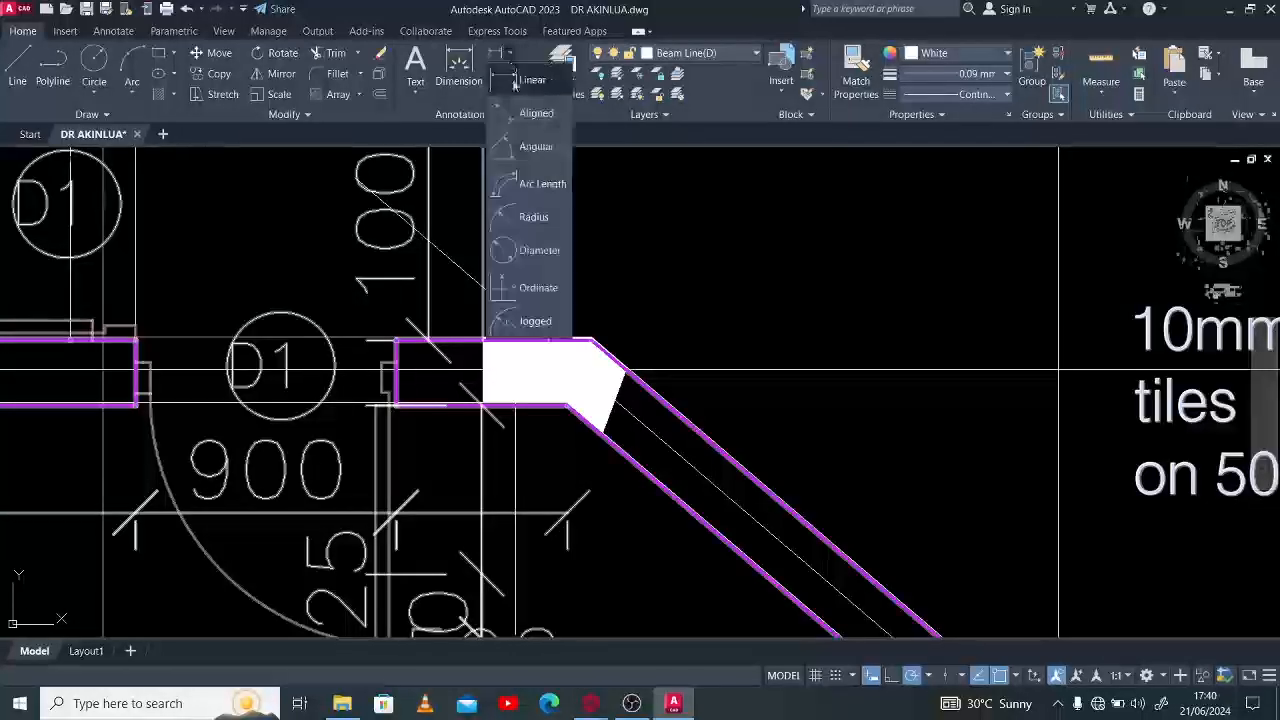
pyautogui.click(532, 146)
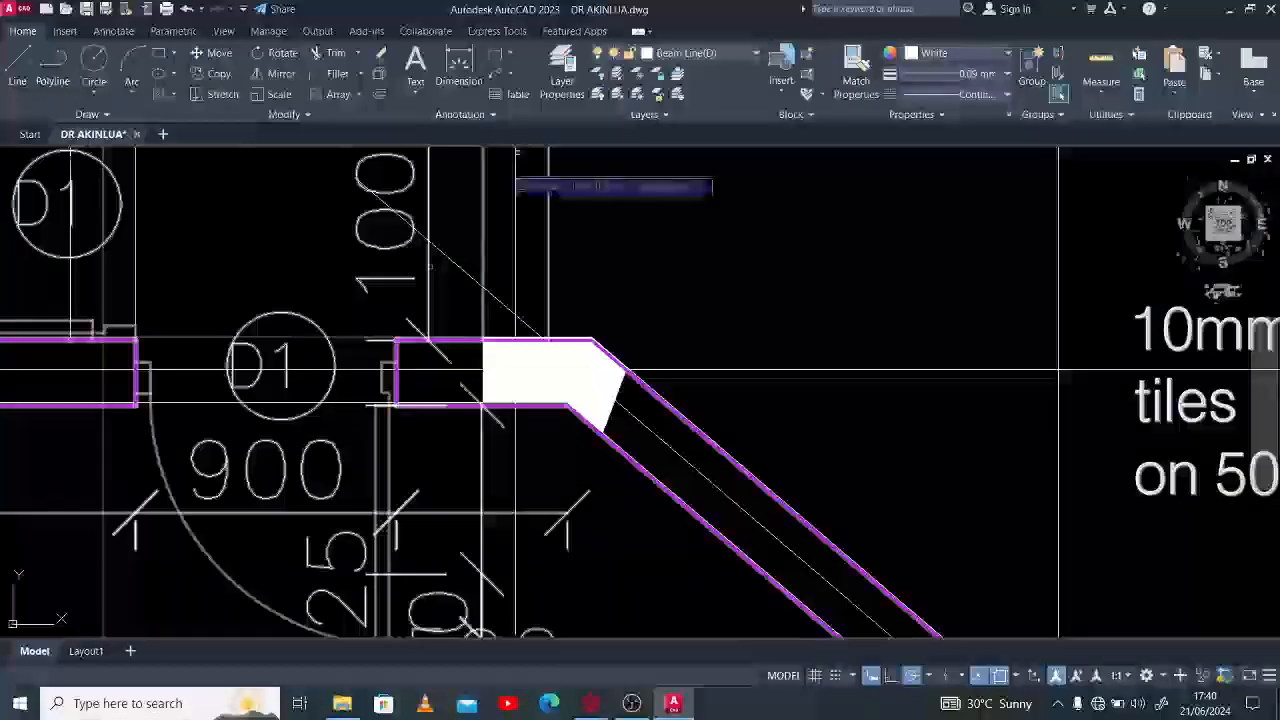
pyautogui.click(349, 404)
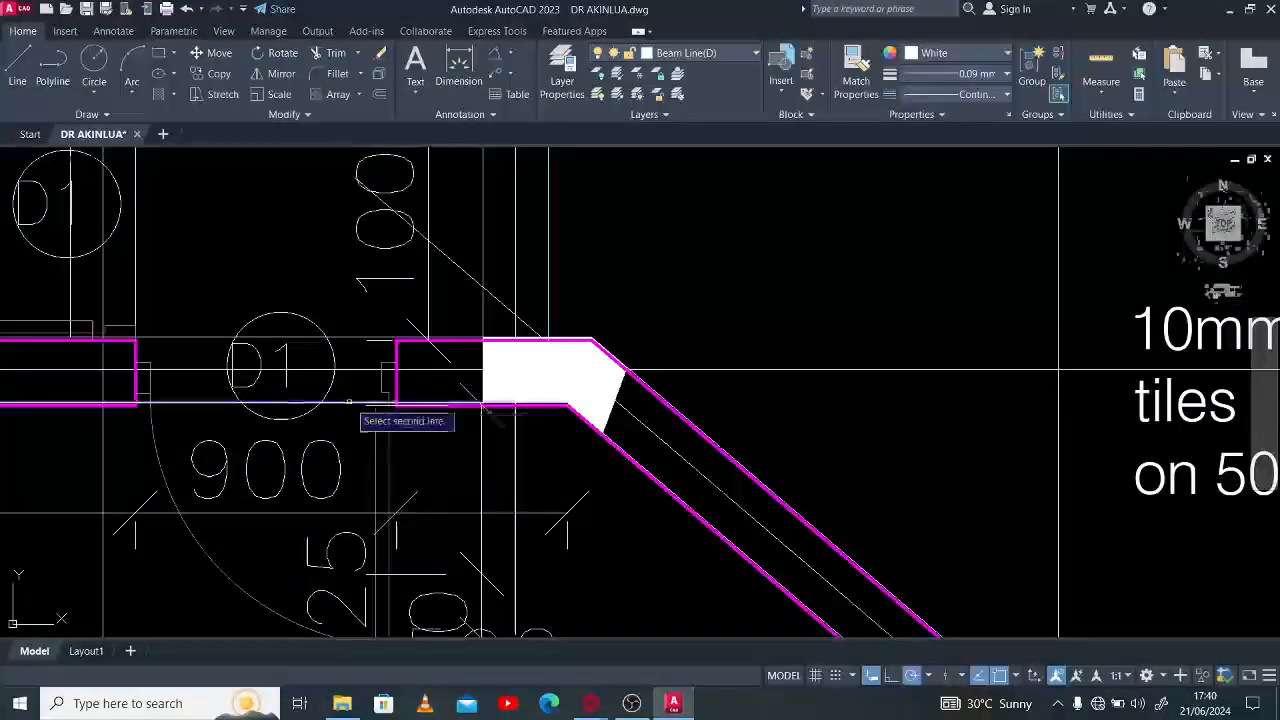
pyautogui.click(686, 505)
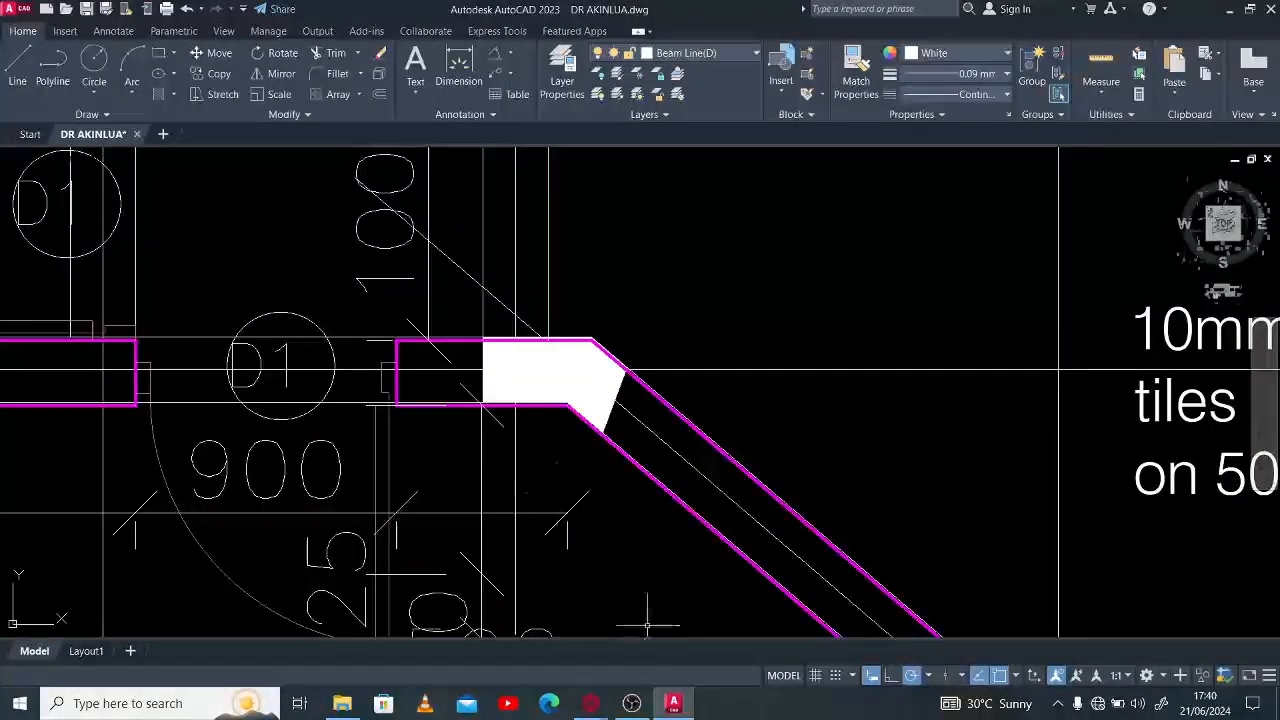
pyautogui.click(590, 703)
pyautogui.click(640, 642)
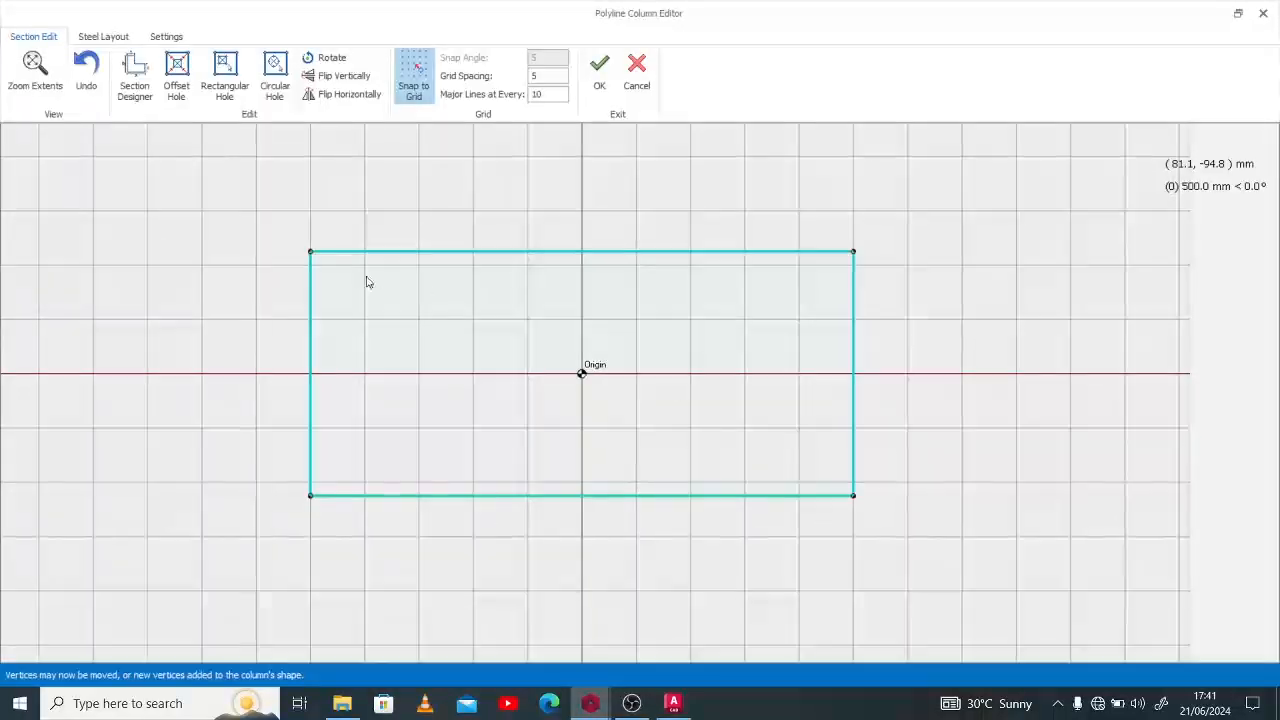
# Add vertices on the section's lower and upper edges at about x = 70 mm, and move the lower right corner to (250, -220).
pyautogui.click(660, 498)
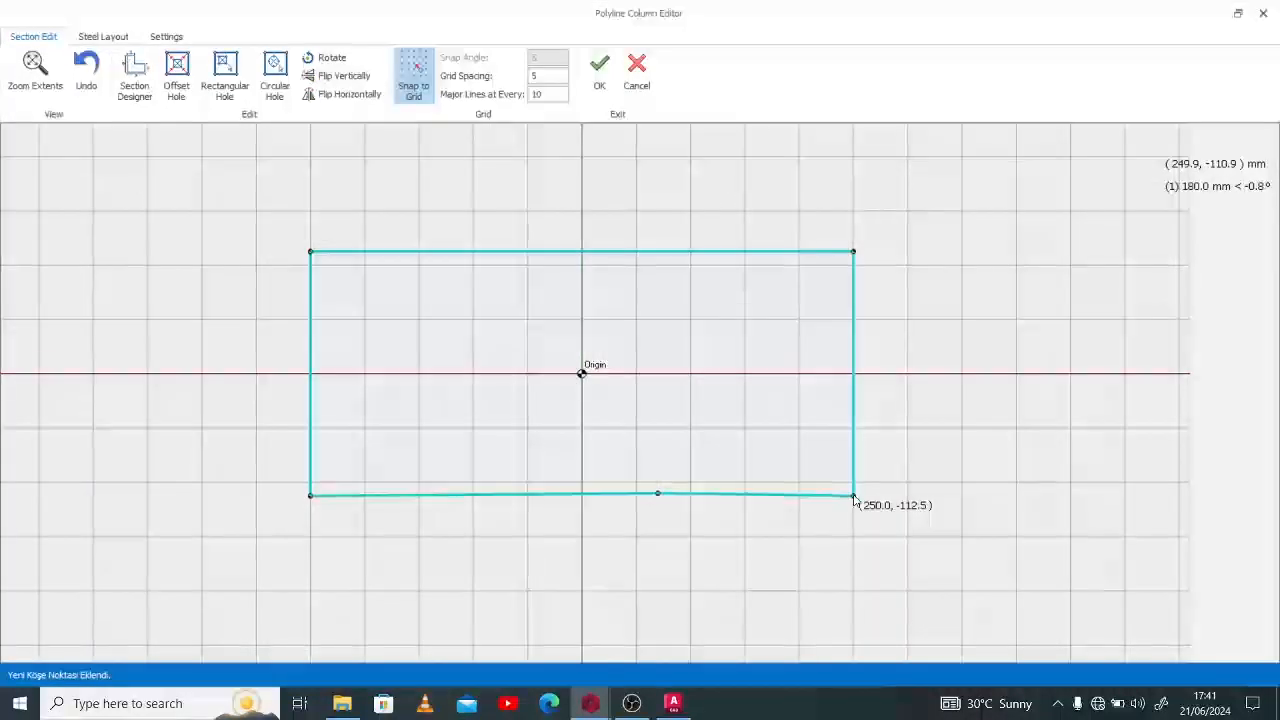
pyautogui.click(659, 251)
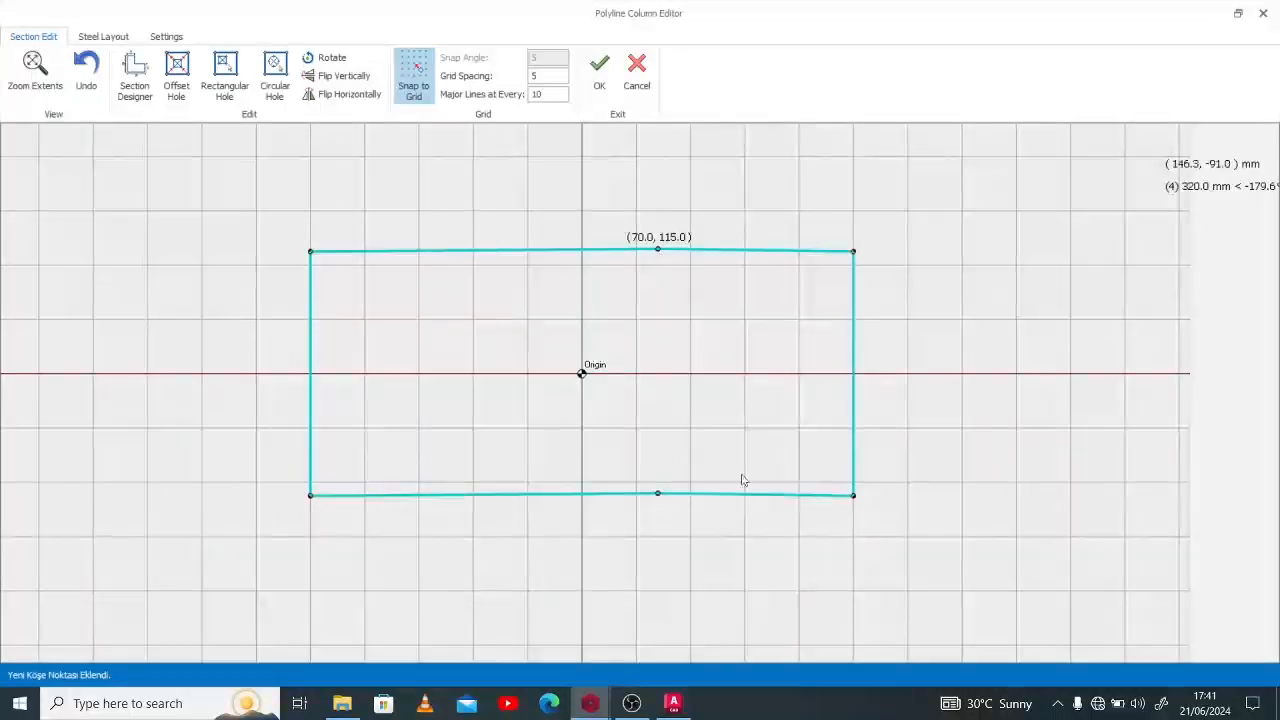
pyautogui.moveTo(853, 496); pyautogui.dragTo(852, 612)
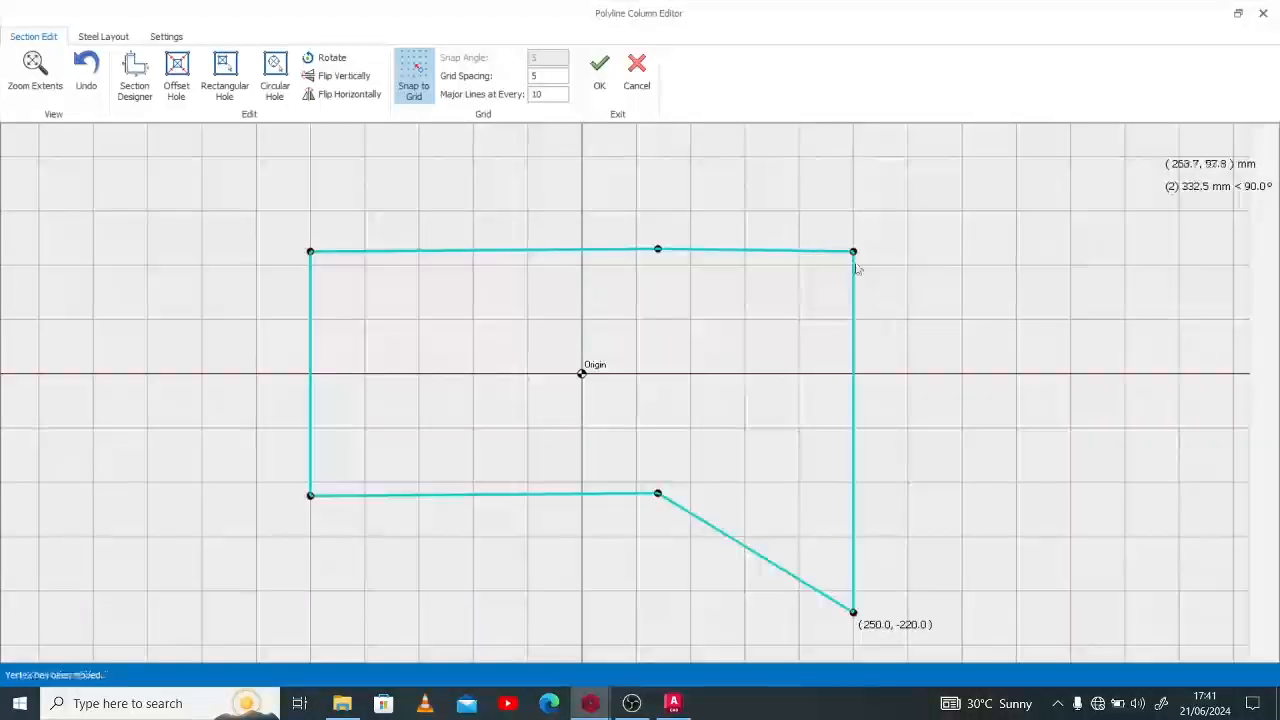
# Move the section's upper right corner to (305, 5) and the upper edge's middle vertex to (75, 110), and accept the section.
pyautogui.moveTo(853, 252); pyautogui.dragTo(912, 368)
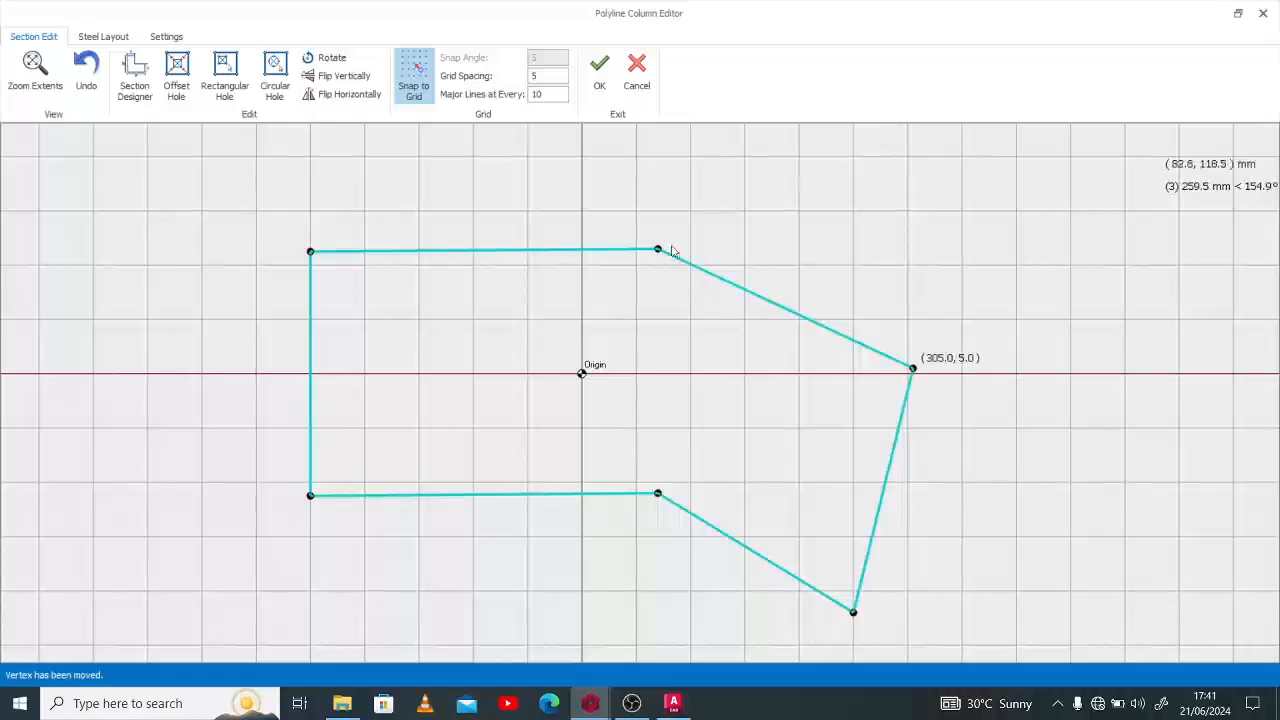
pyautogui.moveTo(657, 249); pyautogui.dragTo(662, 254)
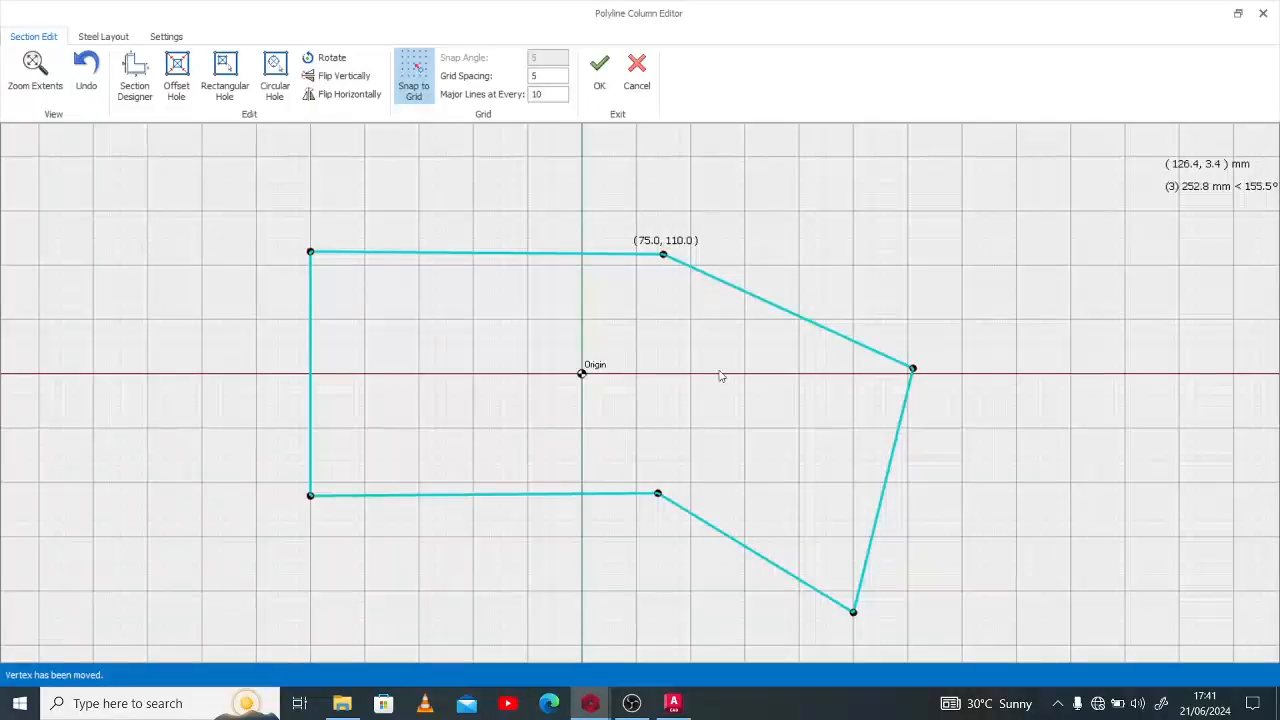
pyautogui.click(599, 72)
pyautogui.scroll(4, 655, 369)
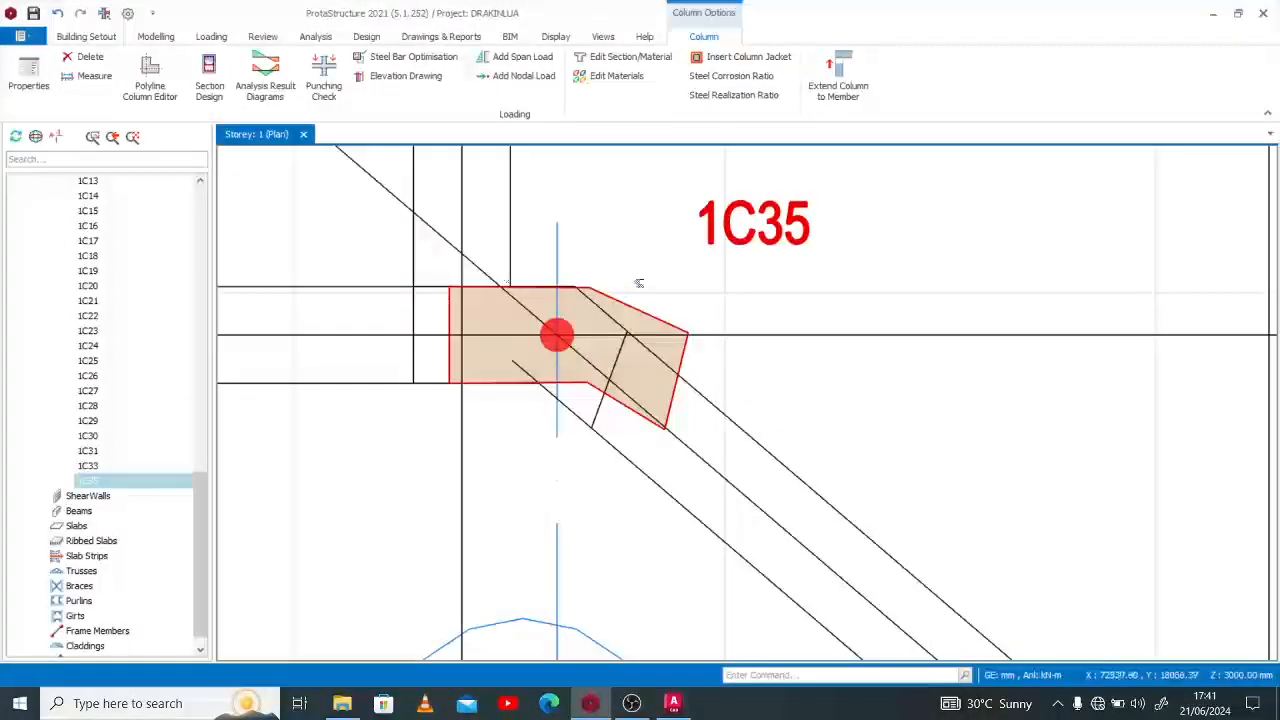
pyautogui.rightClick(711, 232)
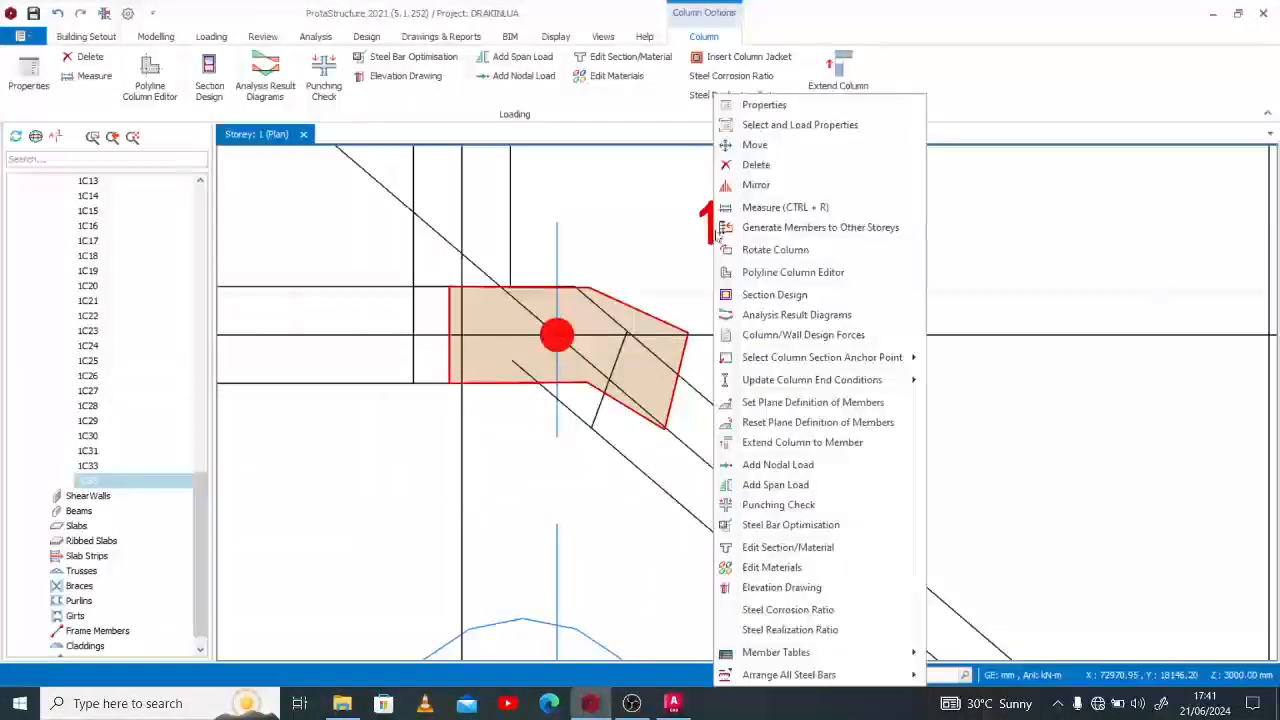
pyautogui.click(760, 123)
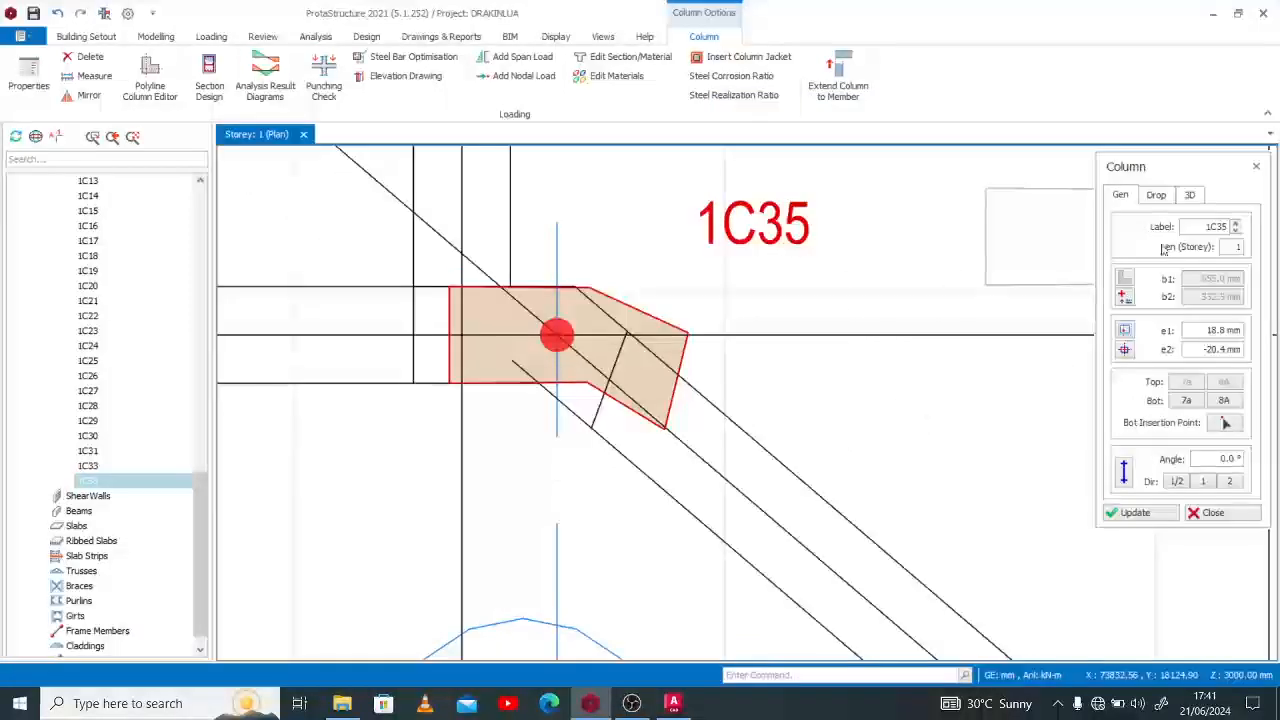
pyautogui.press('Escape')
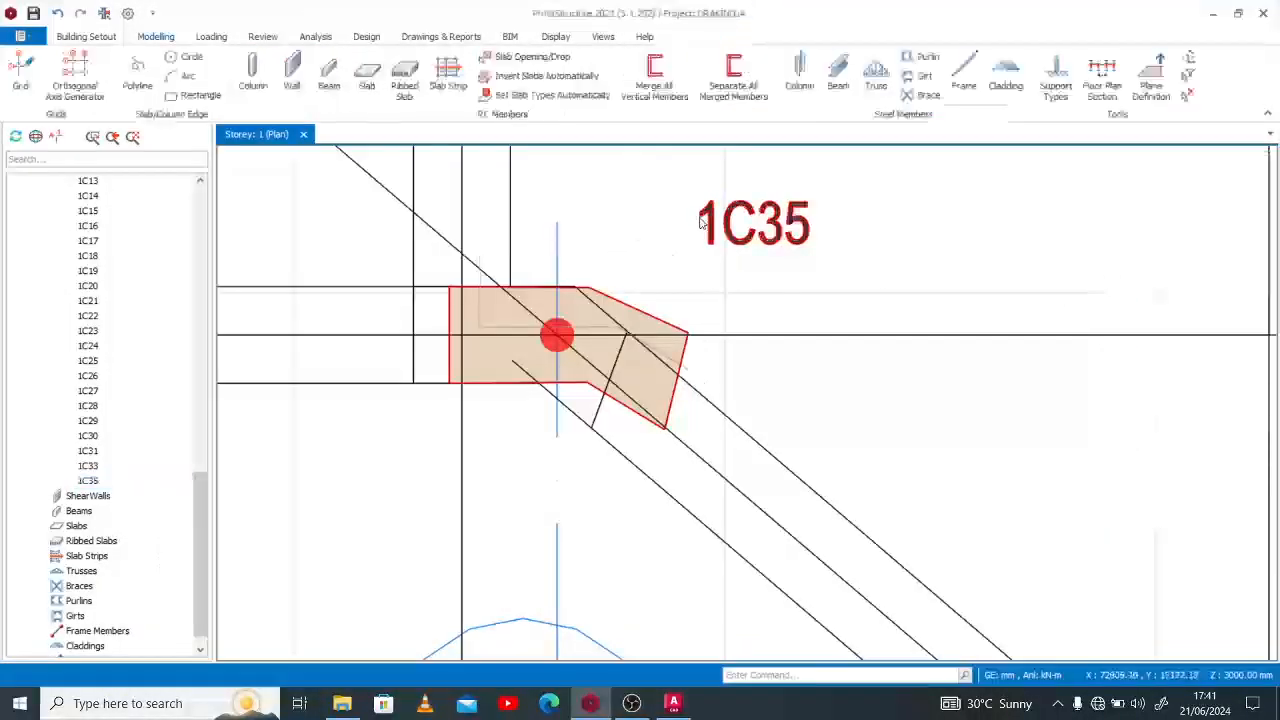
pyautogui.rightClick(705, 218)
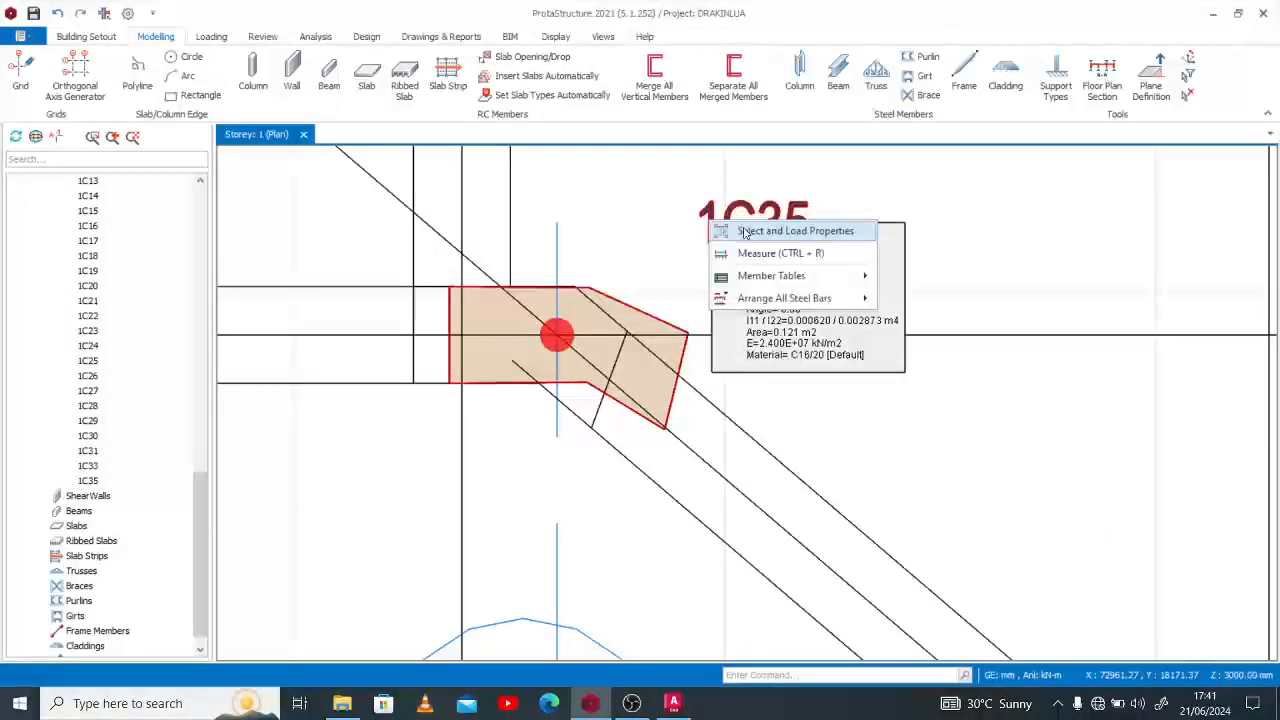
pyautogui.click(745, 231)
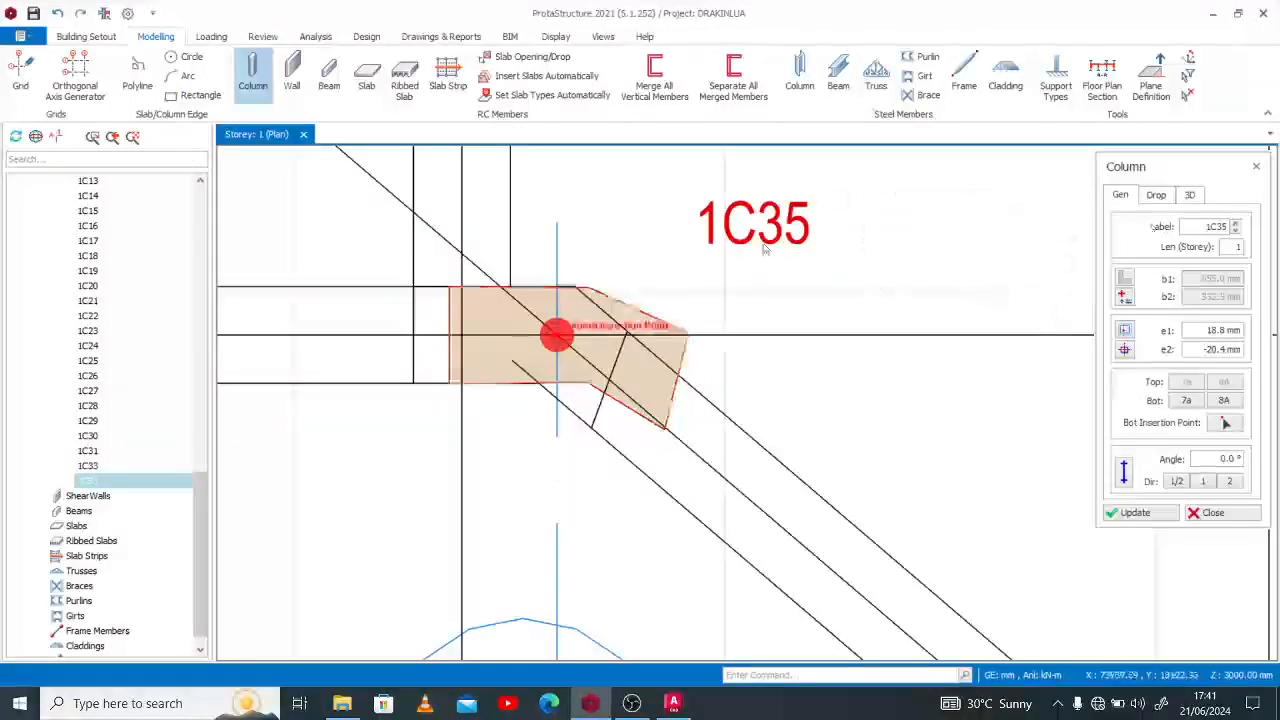
pyautogui.press('Escape')
pyautogui.rightClick(746, 233)
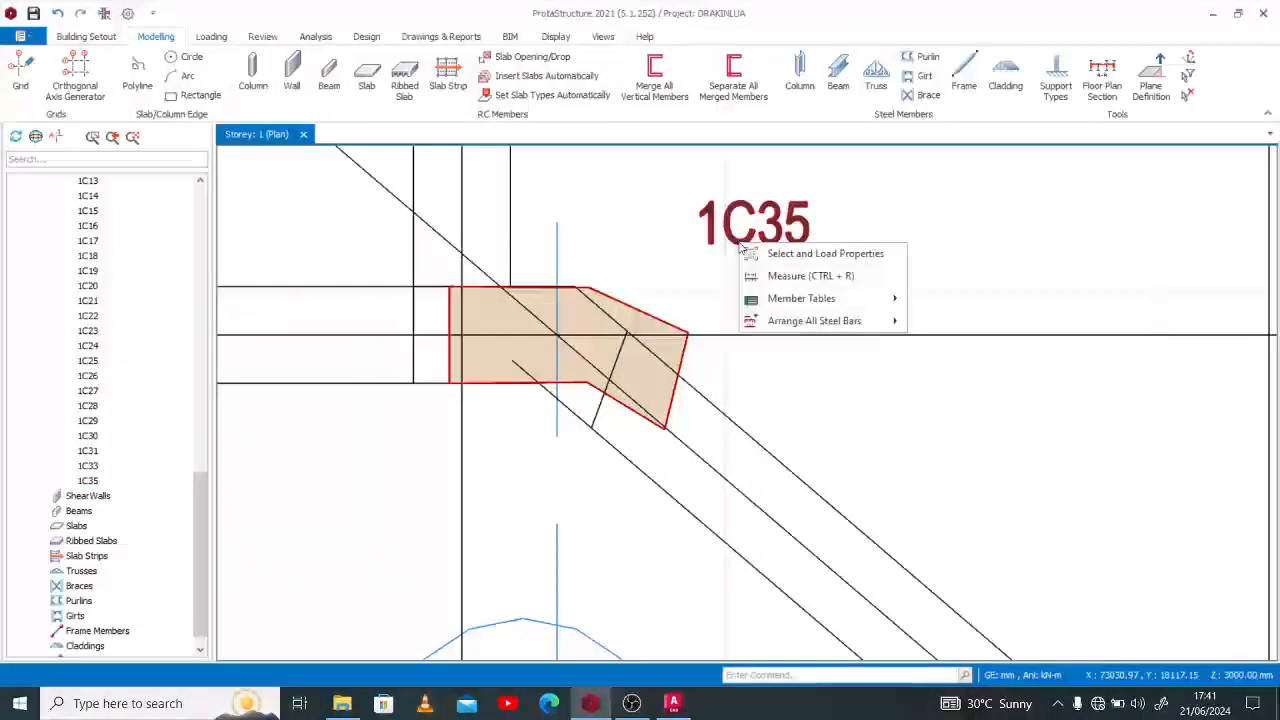
pyautogui.press('Escape')
# Reopen the bent column's section in the Polyline Column Editor and move its lower right vertex slightly down and to the left.
pyautogui.rightClick(735, 233)
pyautogui.click(789, 272)
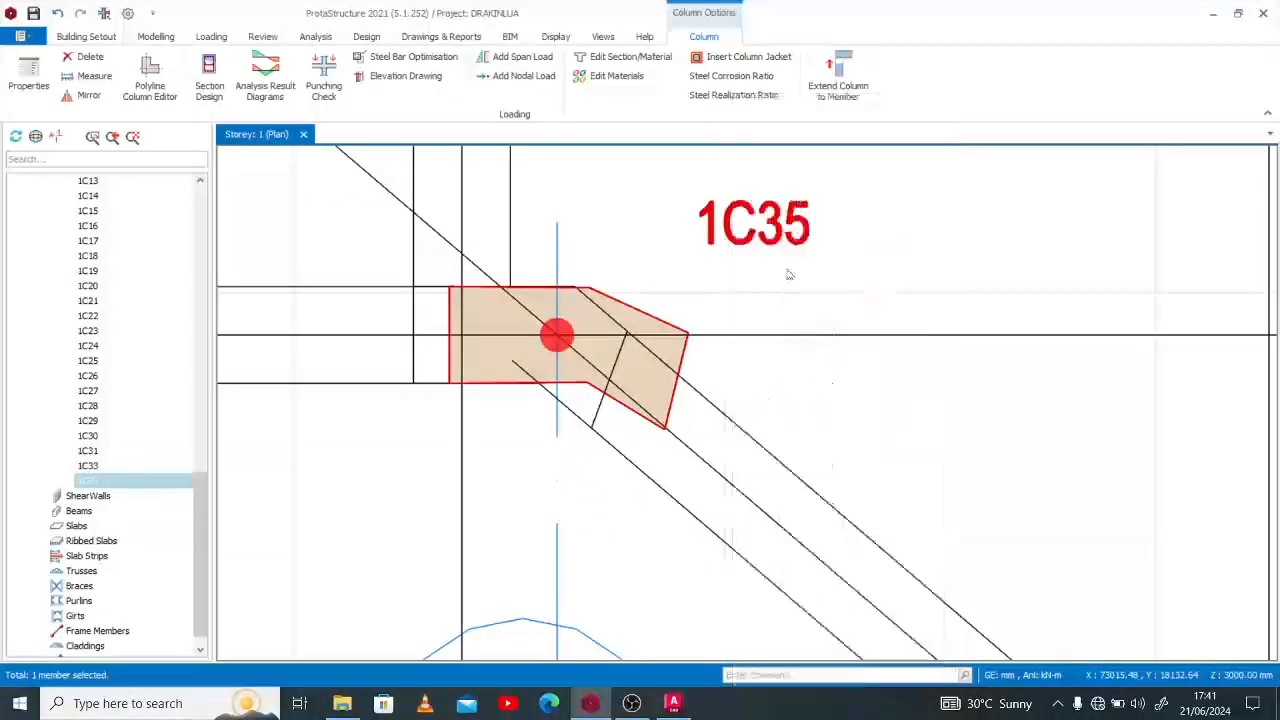
pyautogui.click(920, 166)
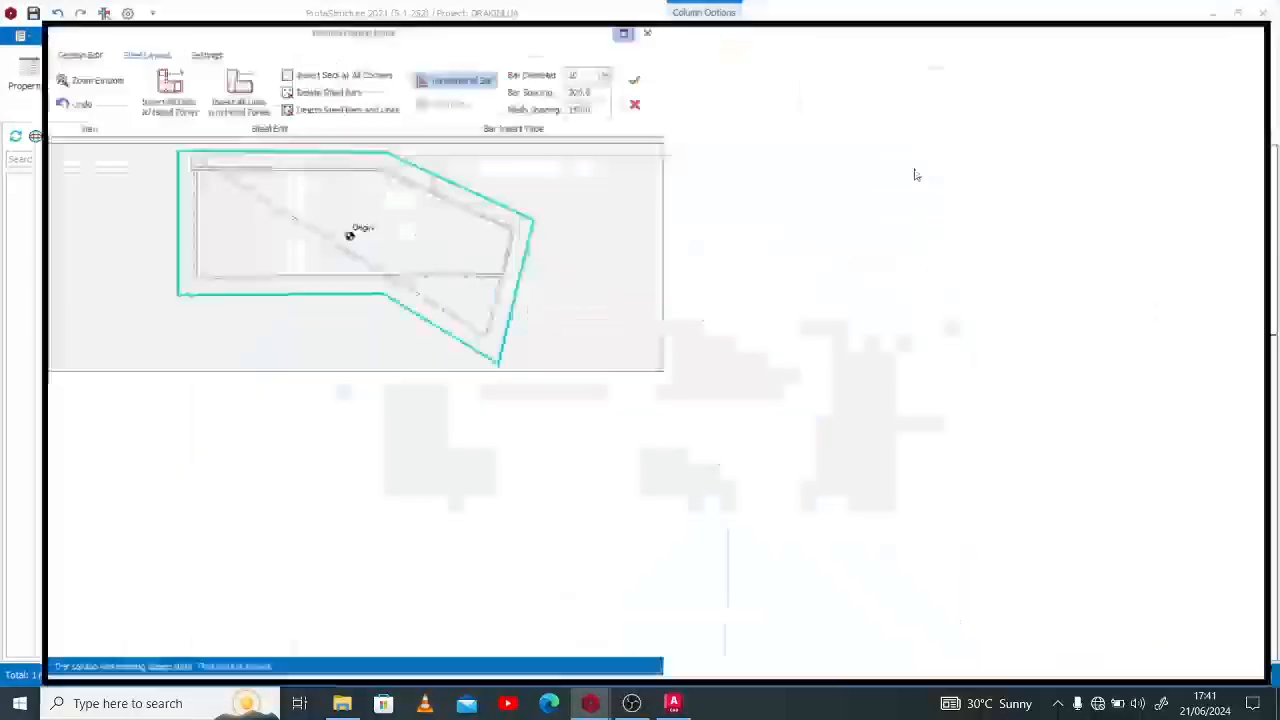
pyautogui.click(33, 38)
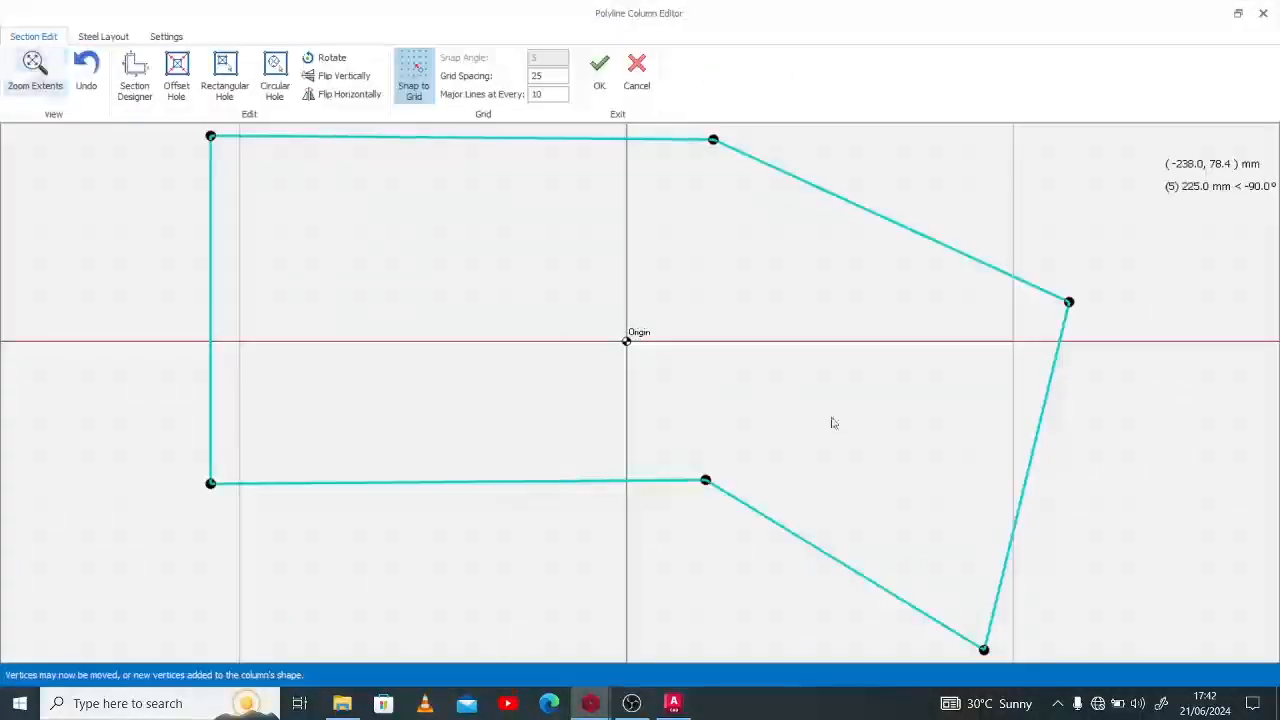
pyautogui.scroll(-2, 783, 271)
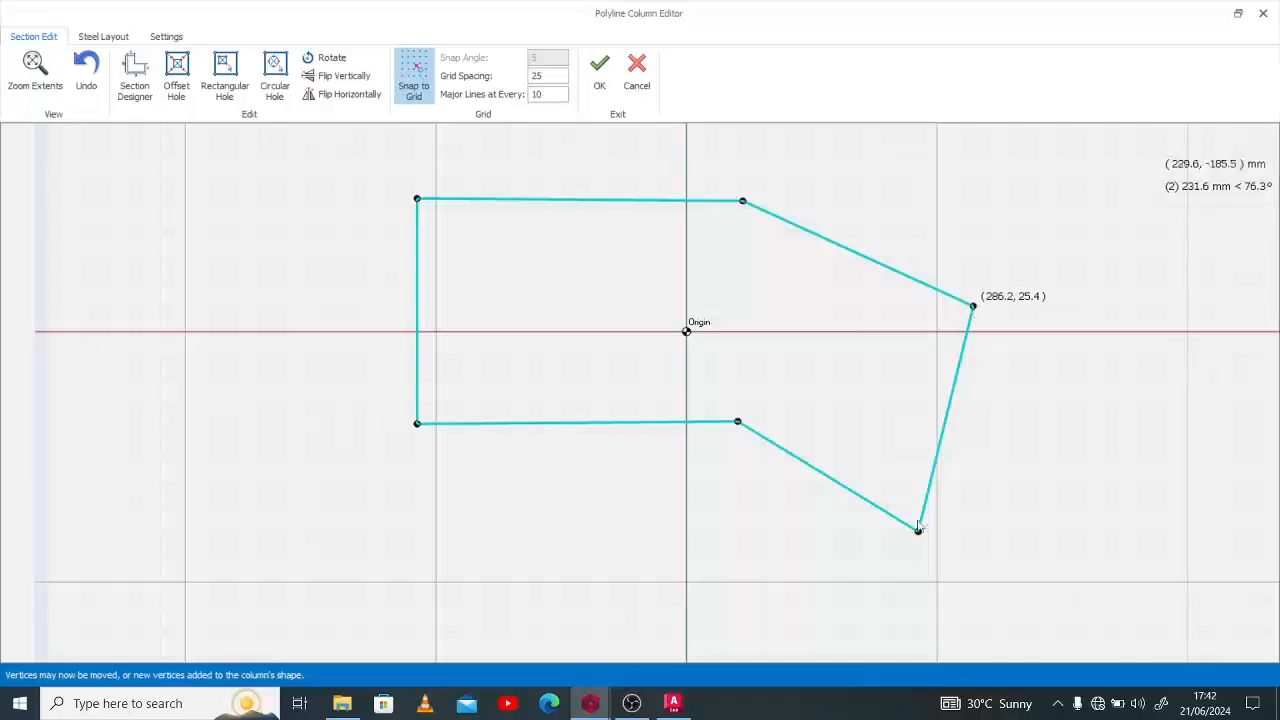
pyautogui.moveTo(917, 531); pyautogui.dragTo(902, 570)
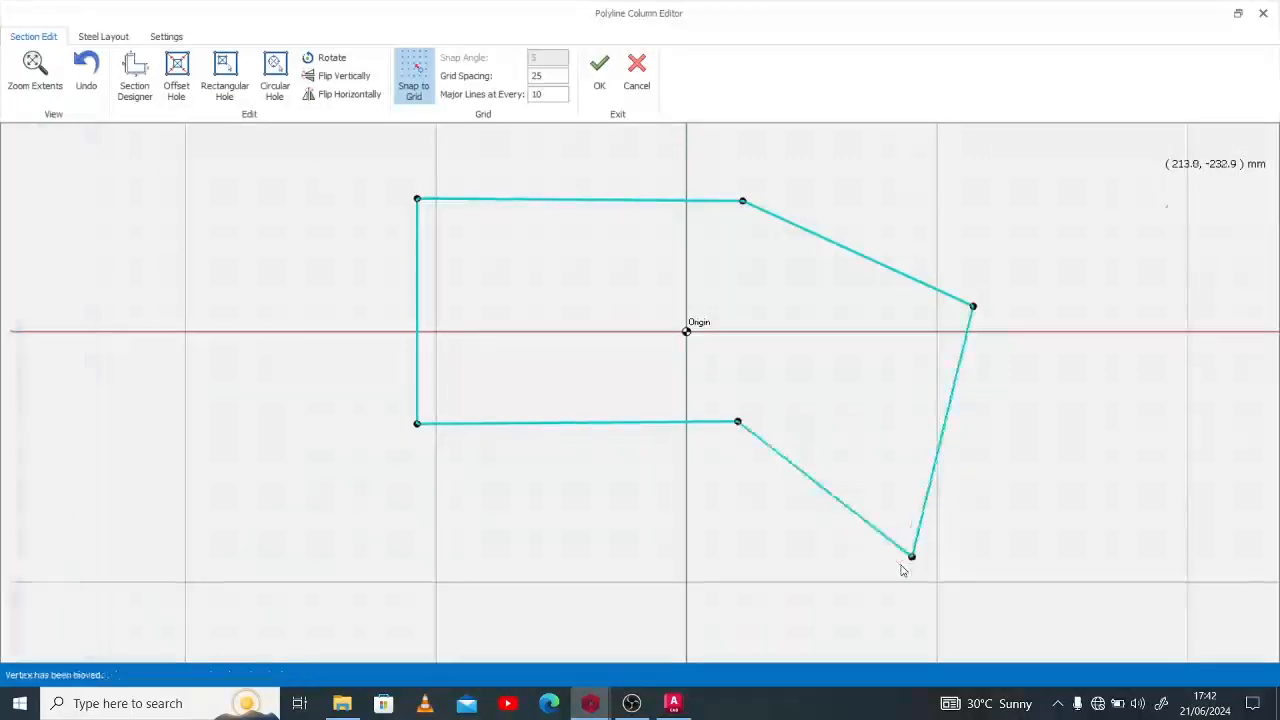
# Set the grid spacing to 5, move the section's lowest vertex to about (200, -250) and the far right vertex to (320, -70), and accept.
pyautogui.click(540, 95)
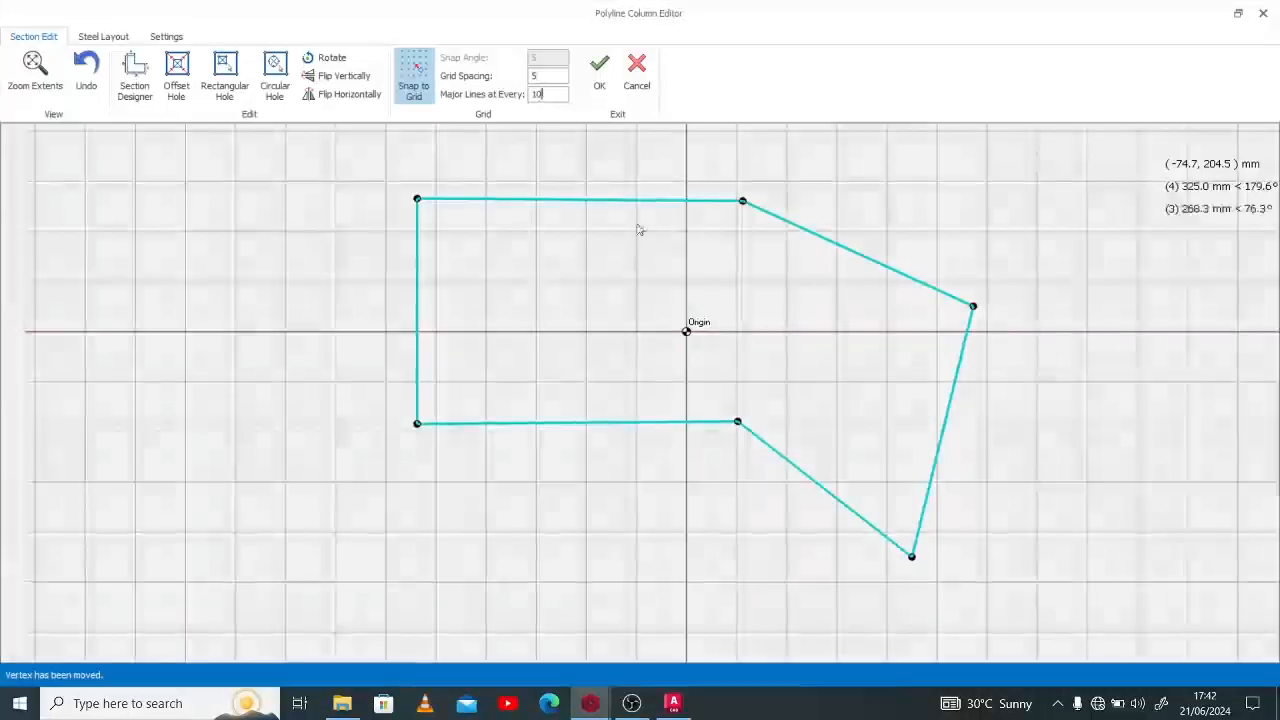
pyautogui.scroll(1, 899, 599)
pyautogui.moveTo(912, 555); pyautogui.dragTo(886, 581)
pyautogui.moveTo(978, 289); pyautogui.dragTo(1024, 379)
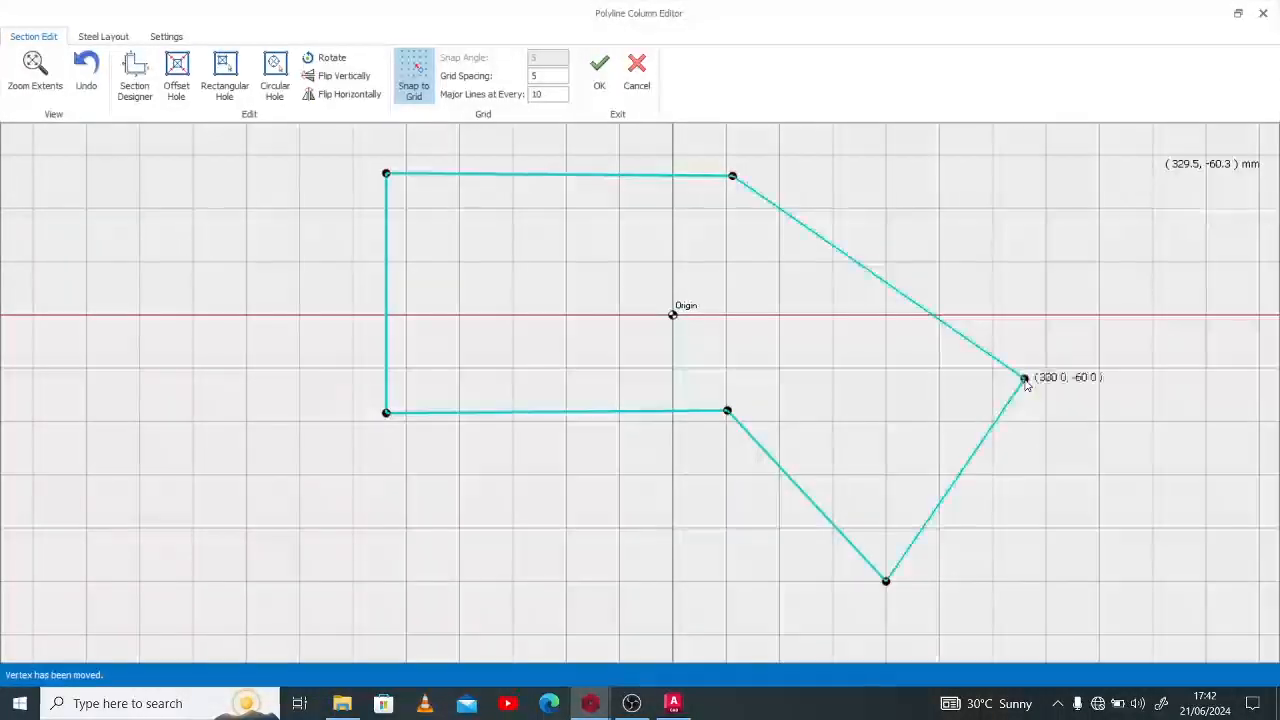
pyautogui.click(731, 177)
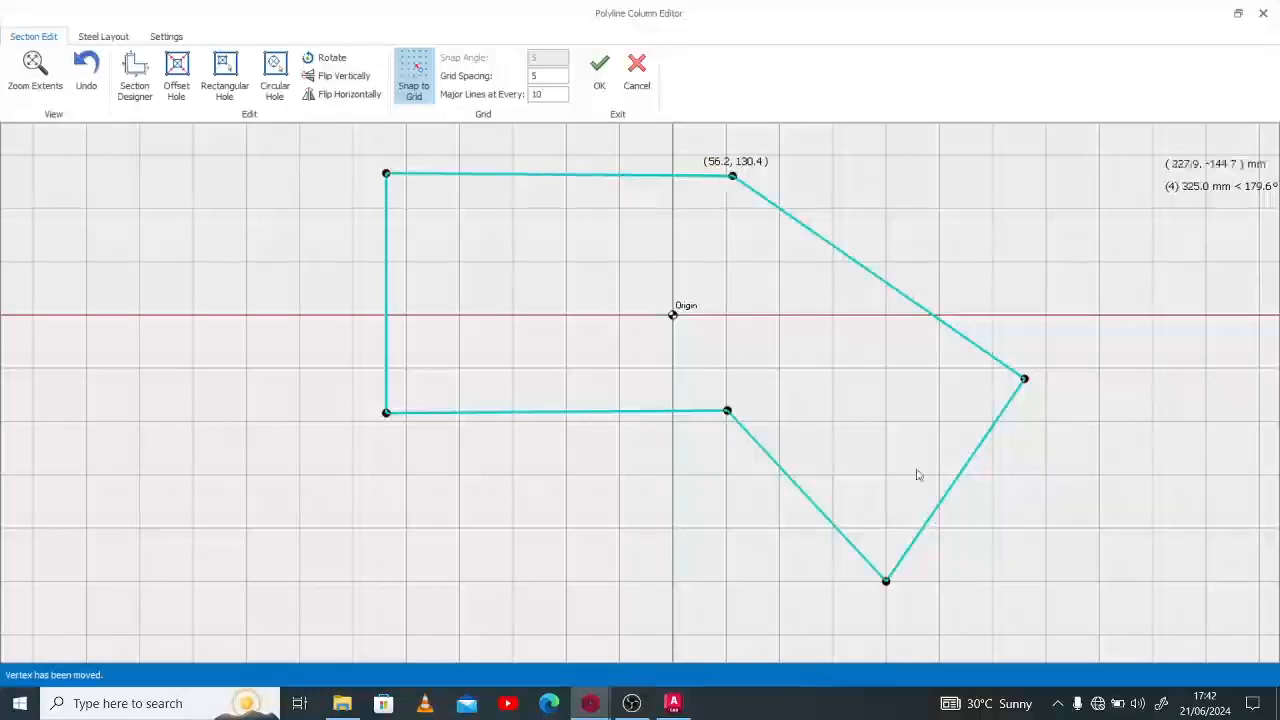
pyautogui.moveTo(1024, 380)
pyautogui.mouseDown()
pyautogui.moveTo(997, 406)
pyautogui.moveTo(1014, 392)
pyautogui.mouseUp()
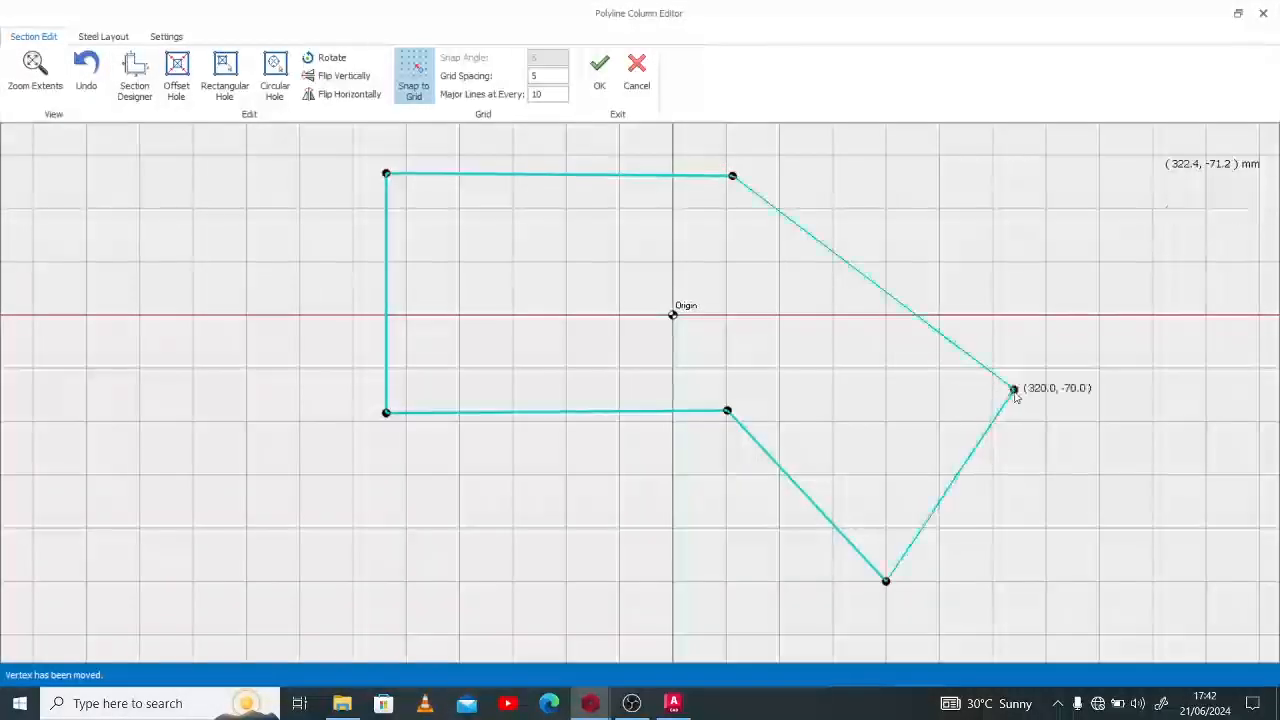
pyautogui.click(599, 68)
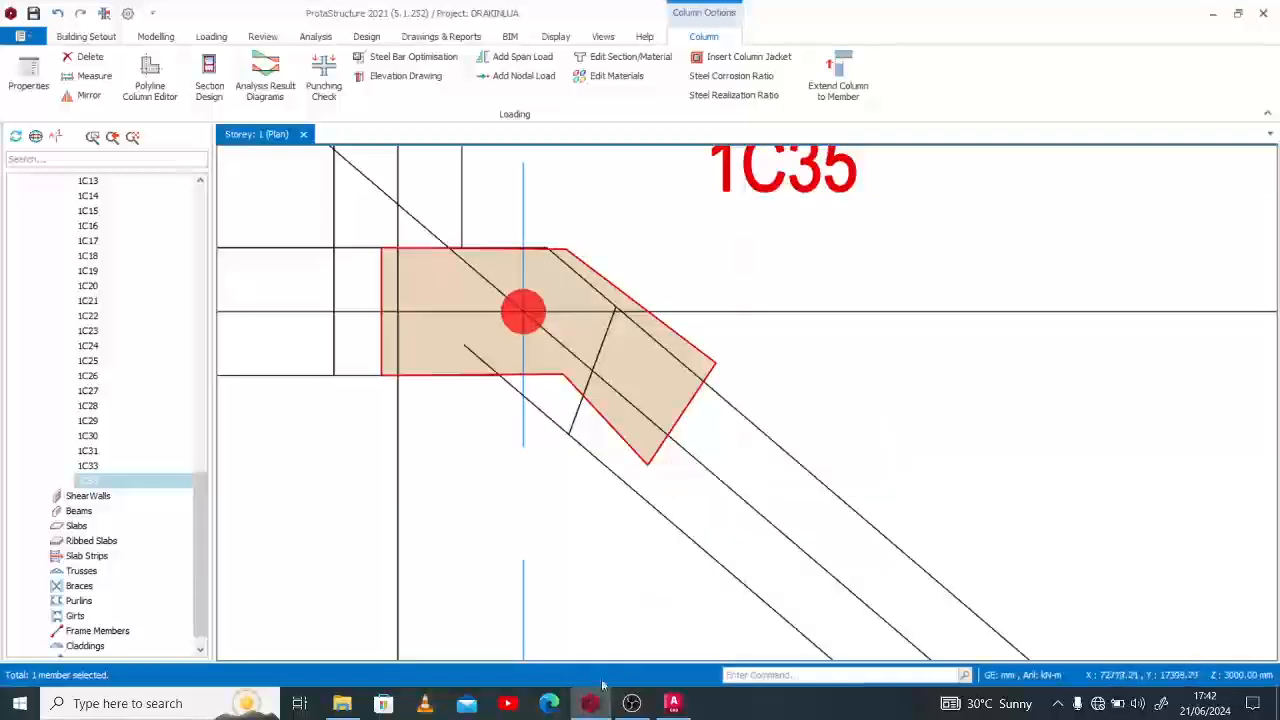
# Reopen the column section, move the upper edge's middle vertex to (0, 150) and, with grid spacing 5, the lower middle vertex to (-5, -75), and accept.
pyautogui.rightClick(616, 286)
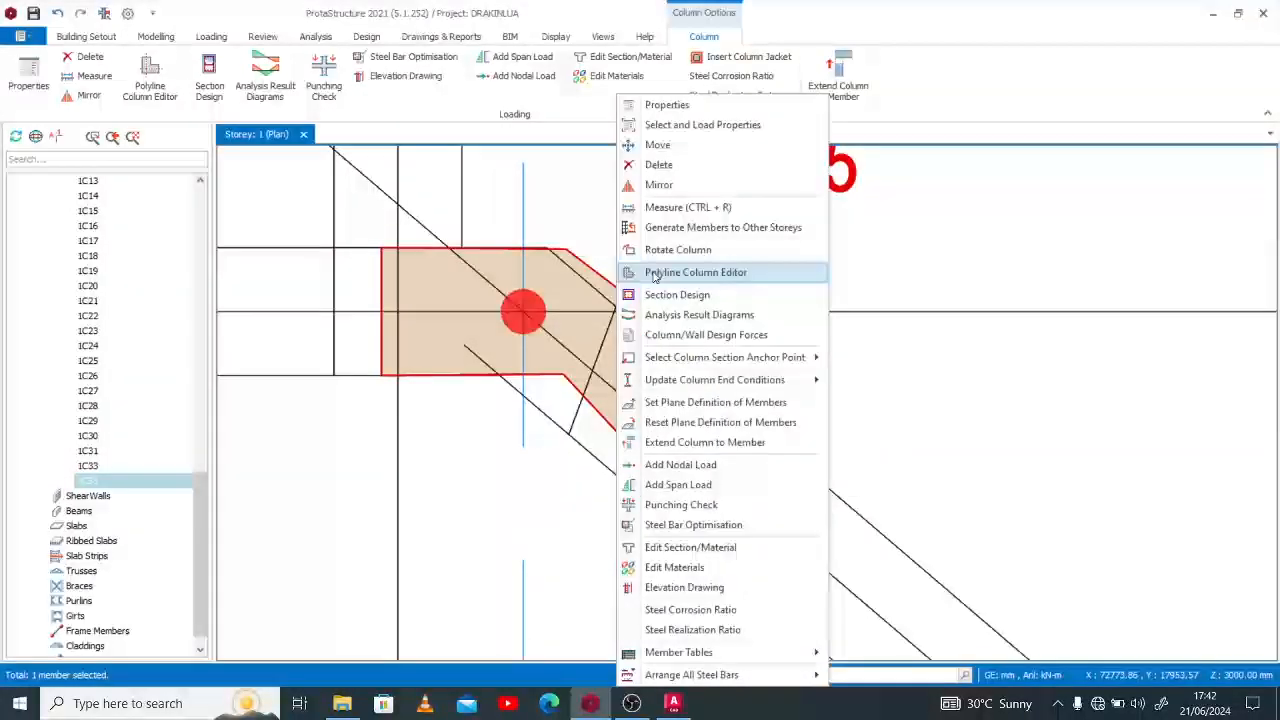
pyautogui.click(655, 276)
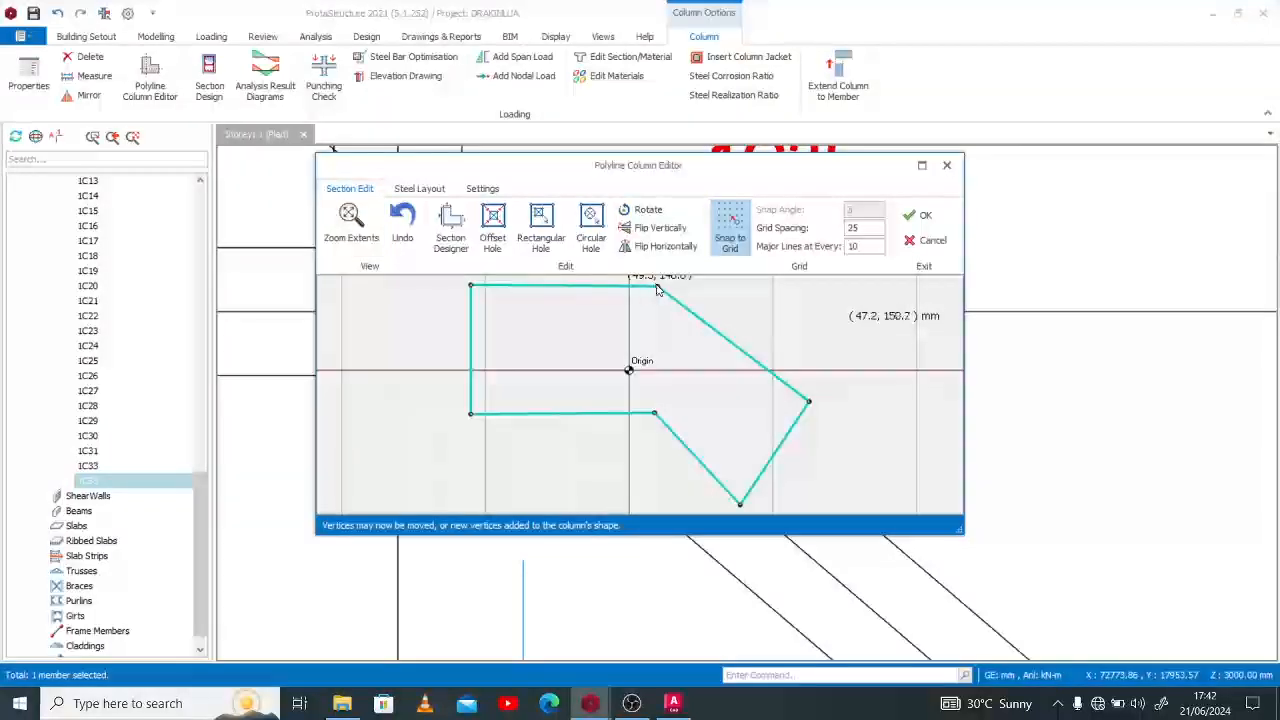
pyautogui.moveTo(657, 287); pyautogui.dragTo(629, 286)
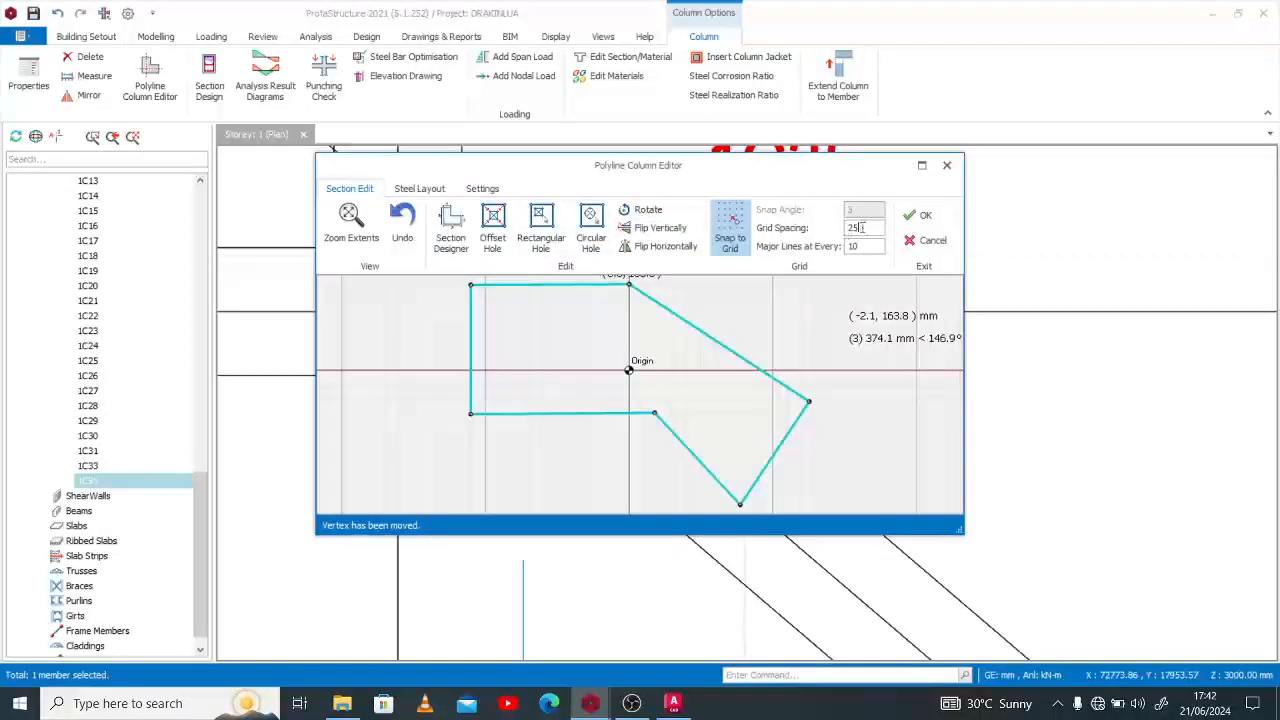
pyautogui.write('1')
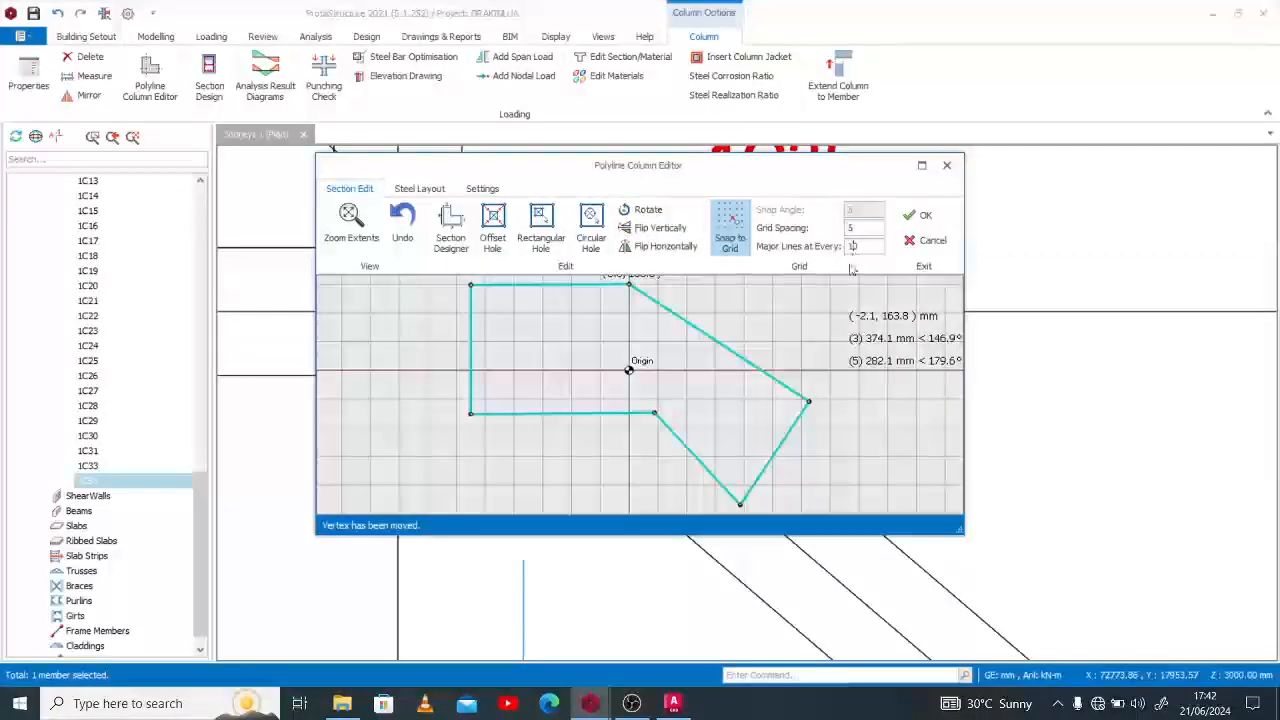
pyautogui.scroll(-1, 767, 417)
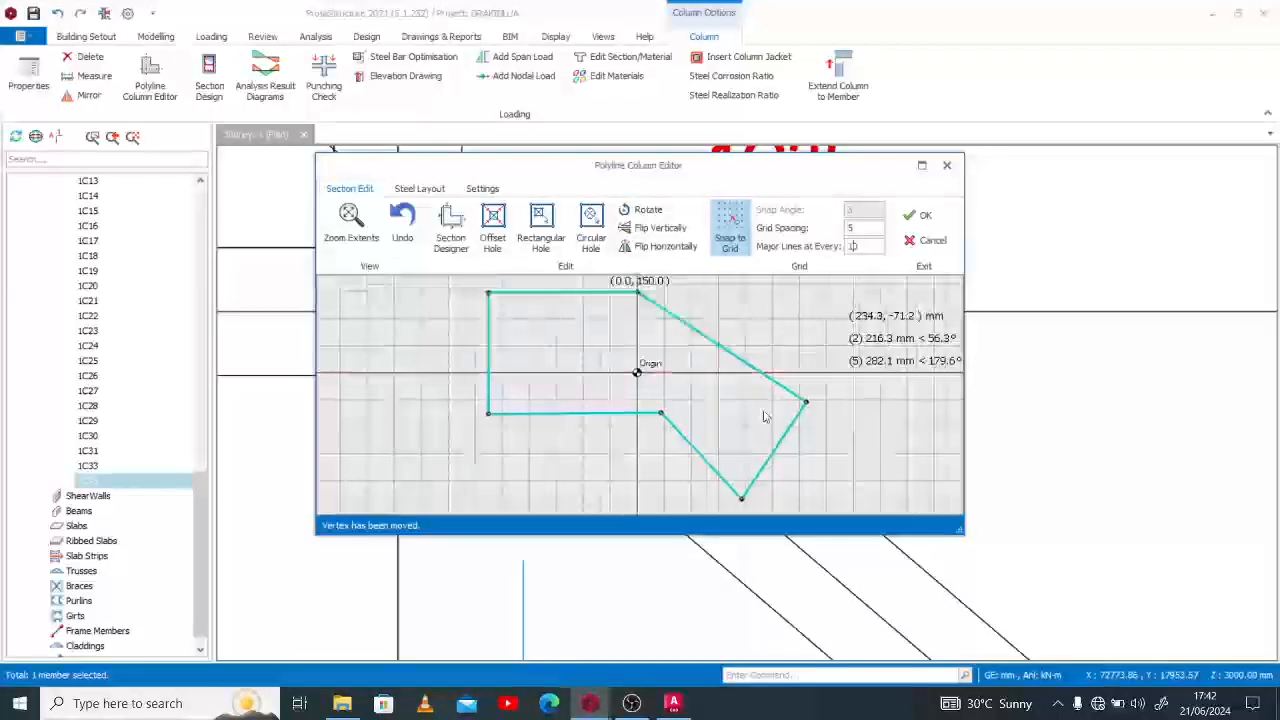
pyautogui.scroll(1, 748, 497)
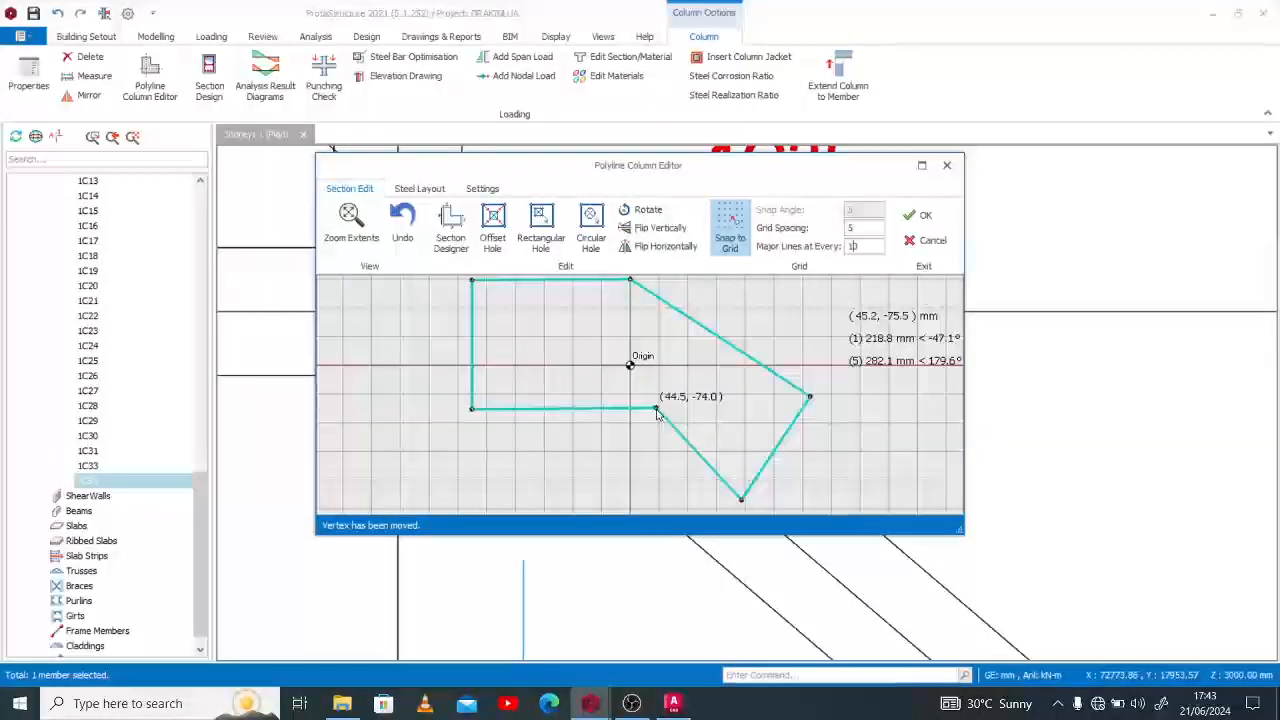
pyautogui.moveTo(657, 411); pyautogui.dragTo(629, 410)
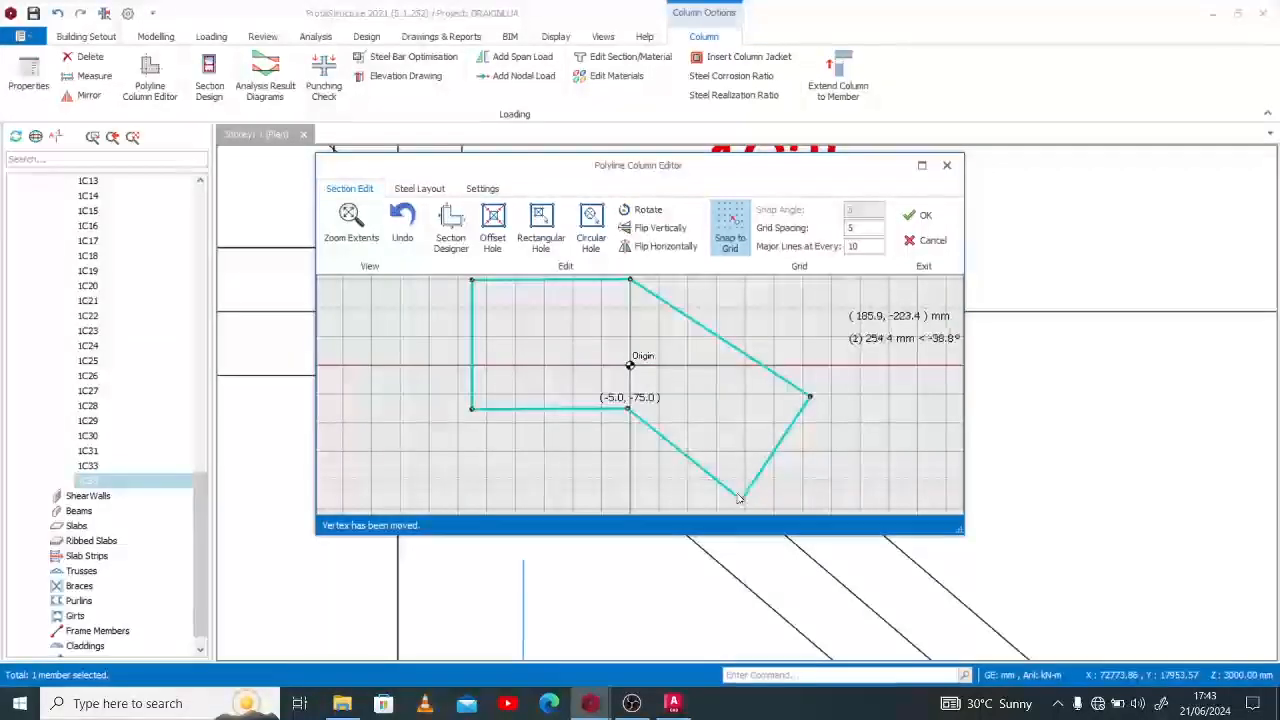
pyautogui.click(924, 218)
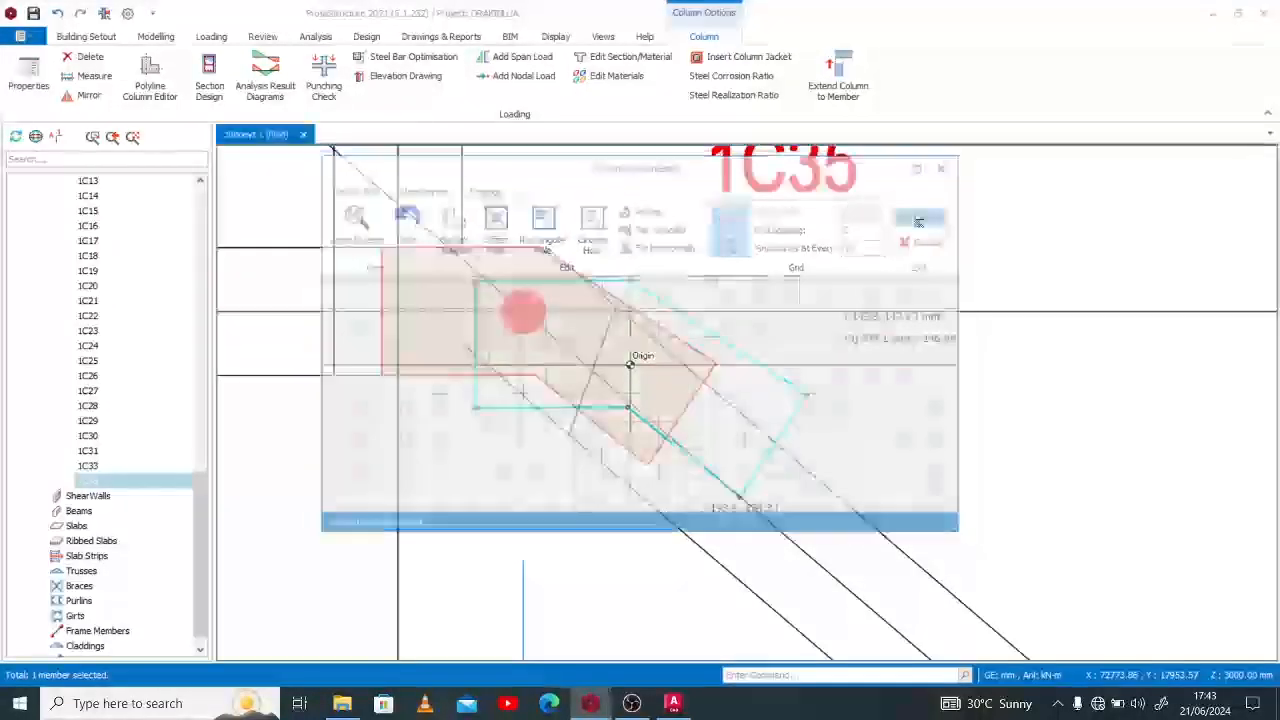
# Reopen the column section in the Polyline Column Editor, set the grid spacing to 5, and move the lower inner vertex to about (-95, -70).
pyautogui.scroll(3, 563, 262)
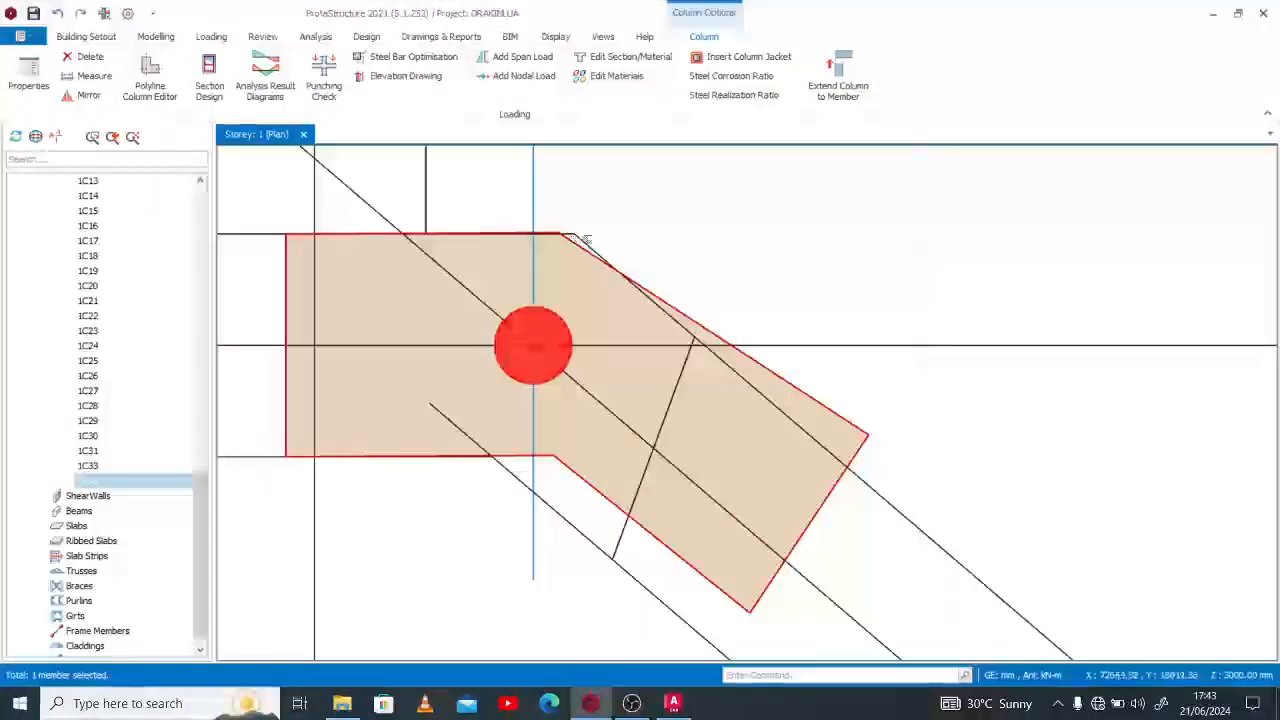
pyautogui.scroll(-2, 743, 257)
pyautogui.rightClick(782, 413)
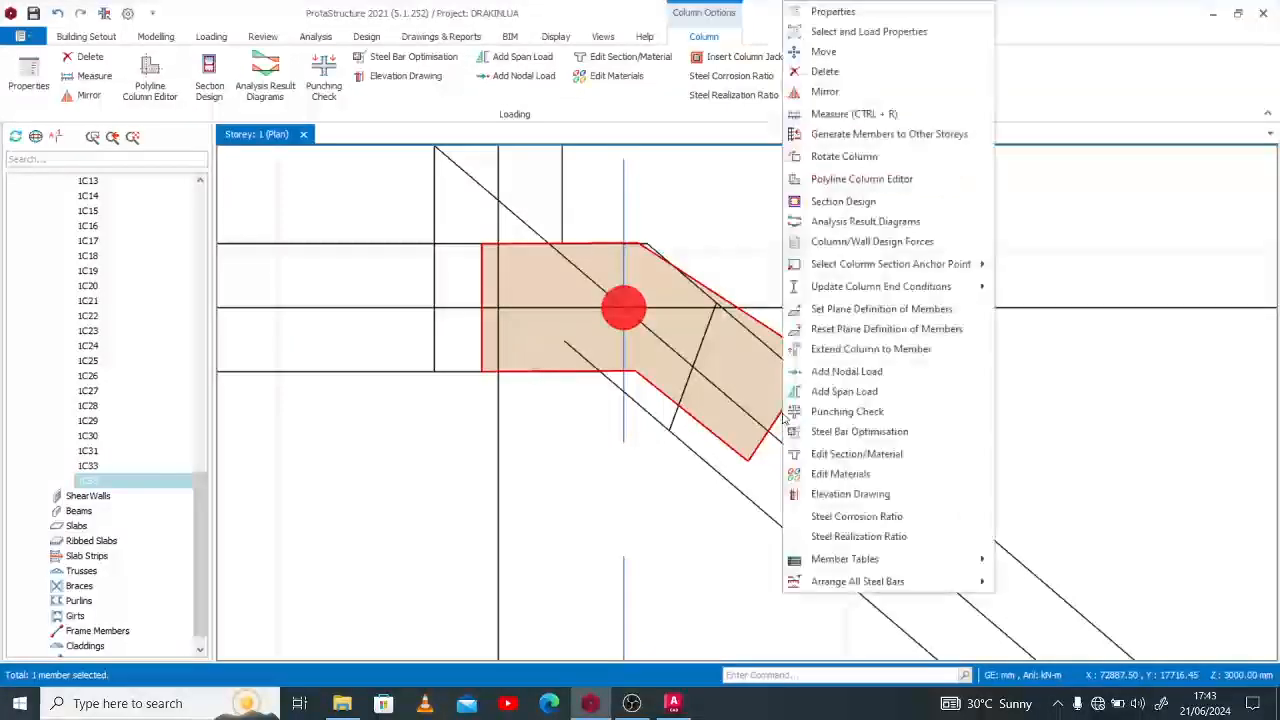
pyautogui.click(851, 178)
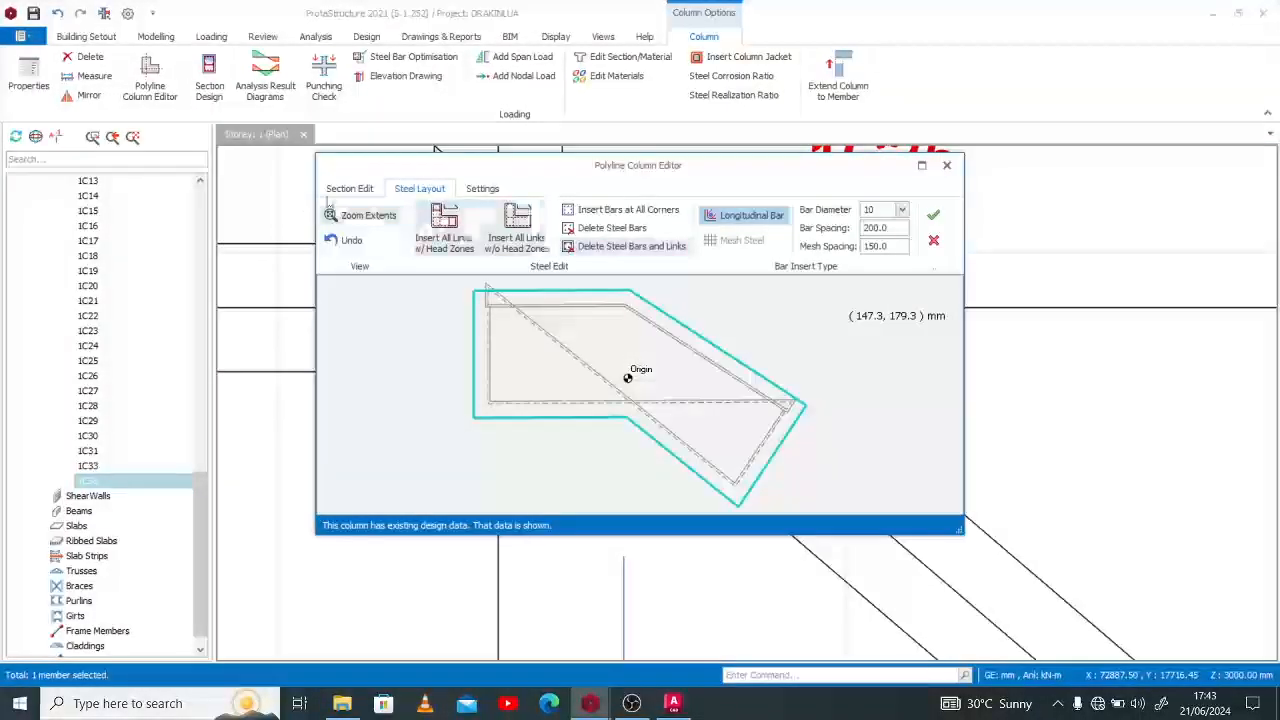
pyautogui.click(352, 190)
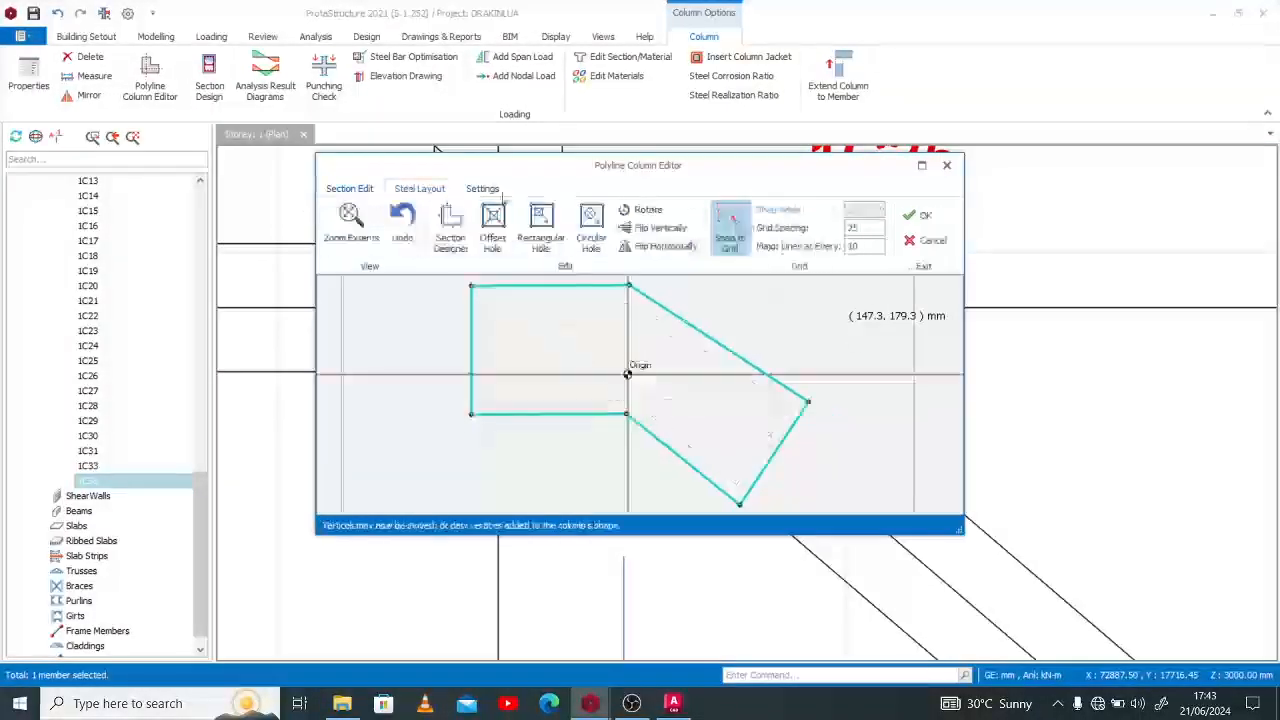
pyautogui.click(922, 166)
pyautogui.scroll(-2, 691, 268)
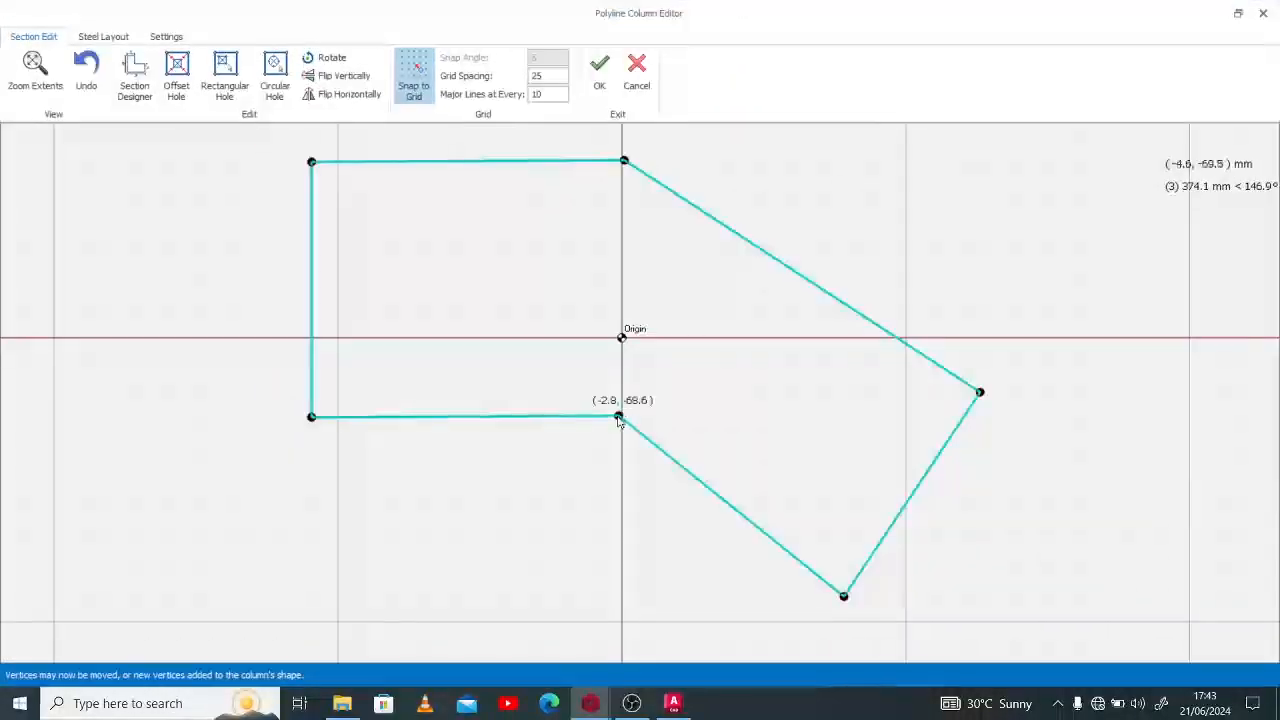
pyautogui.moveTo(619, 417); pyautogui.dragTo(583, 424)
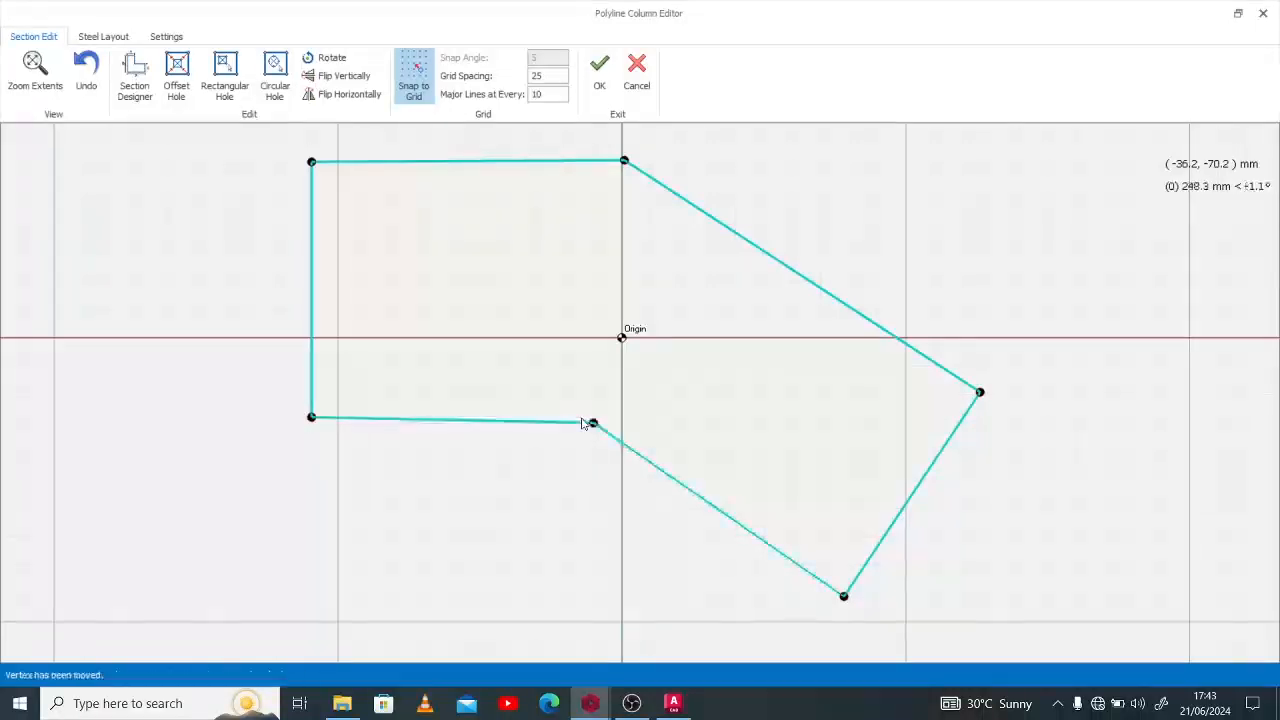
pyautogui.click(548, 95)
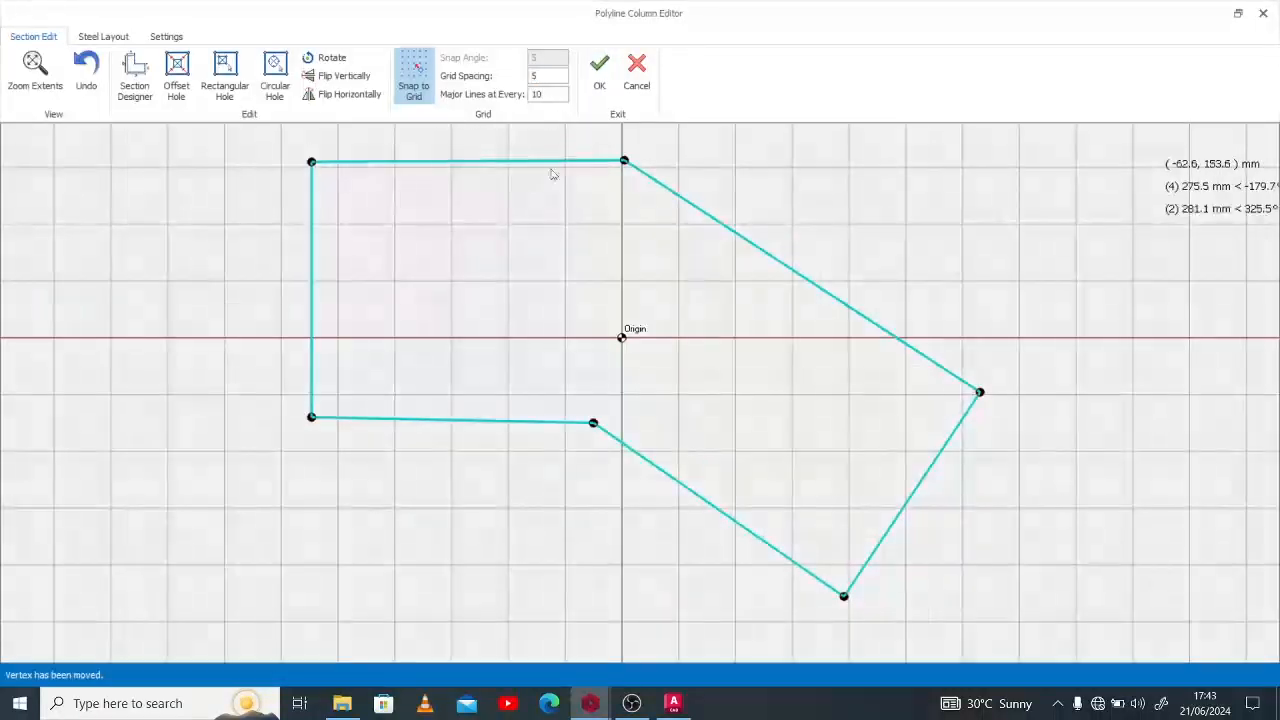
pyautogui.moveTo(593, 423); pyautogui.dragTo(513, 417)
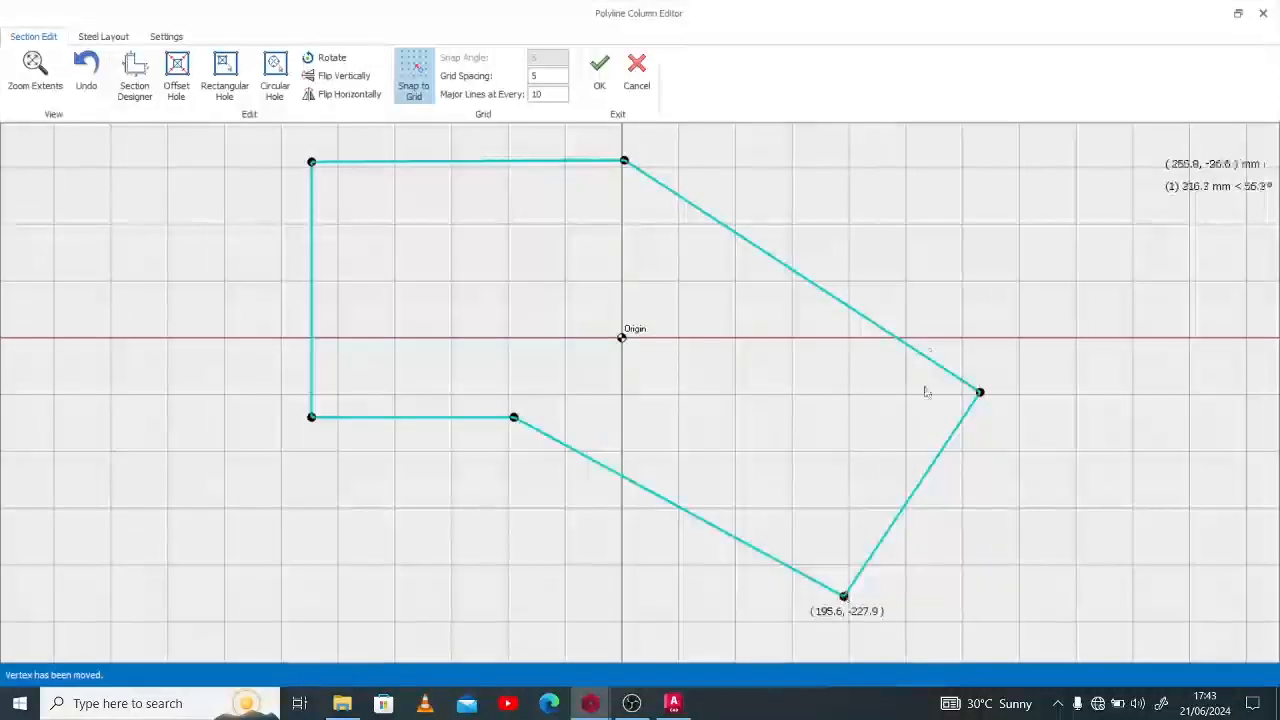
# Move the section's far right vertex to about (295, -80) and the lowest vertex to (125, -290), and accept the section.
pyautogui.scroll(-1, 815, 252)
pyautogui.moveTo(960, 372); pyautogui.dragTo(940, 405)
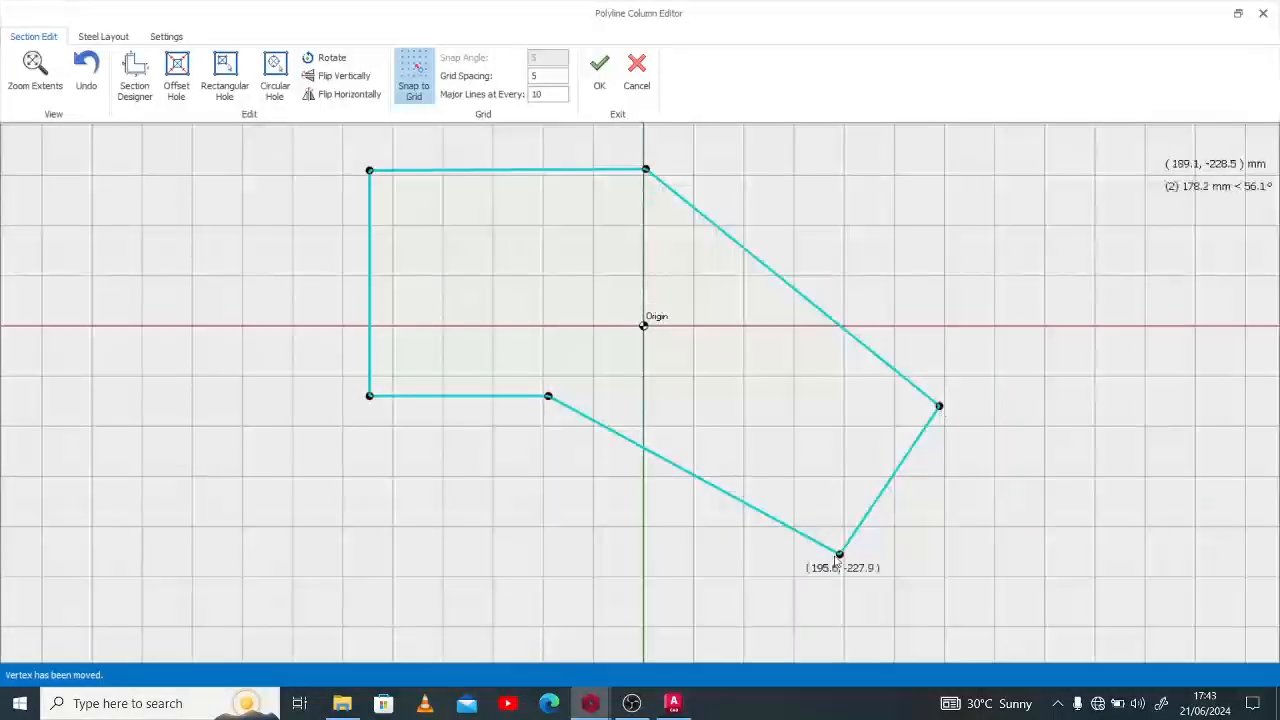
pyautogui.moveTo(839, 554); pyautogui.dragTo(769, 616)
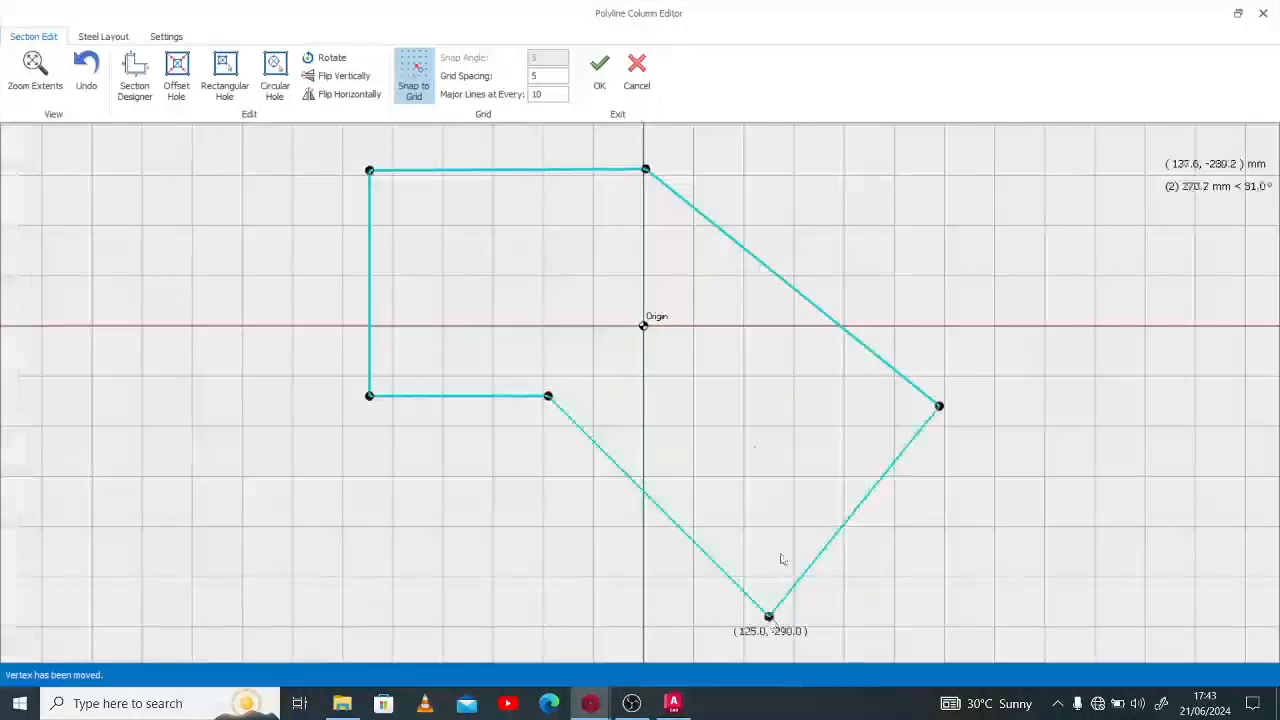
pyautogui.click(600, 70)
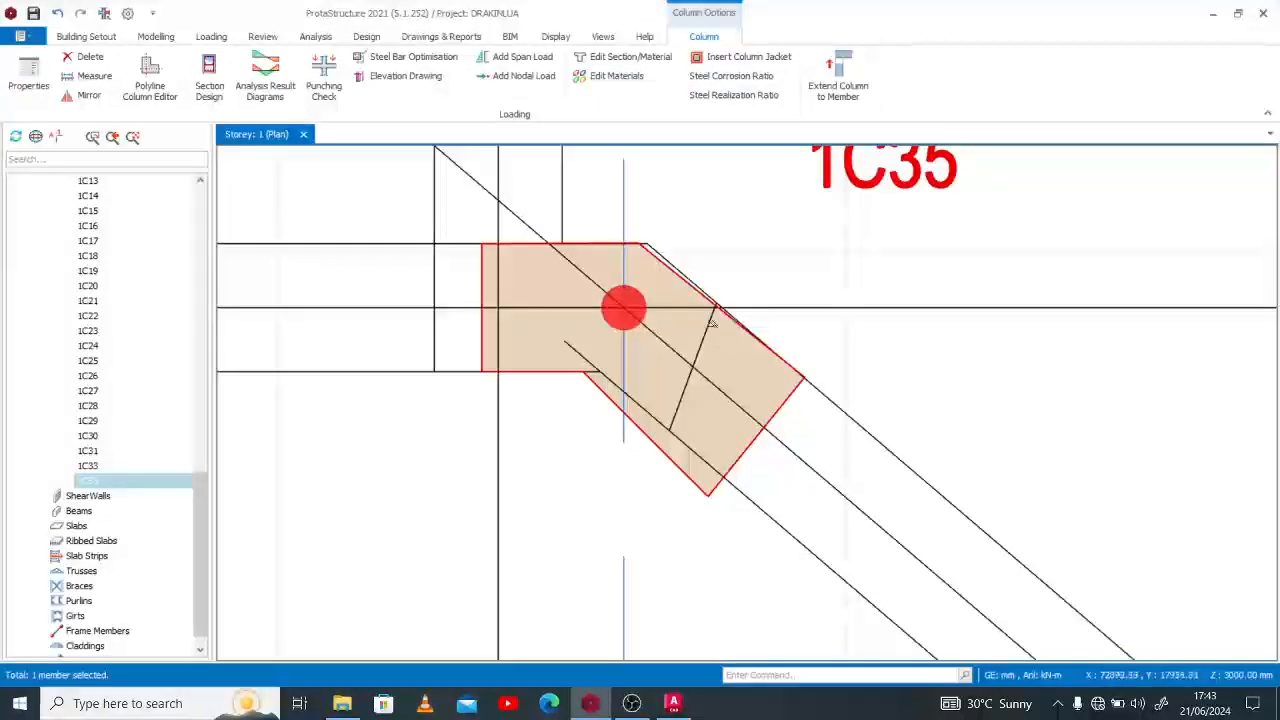
# Reopen the column section in the Polyline Column Editor, set the grid spacing to 5, and move the lower inner vertex to (-70, -45).
pyautogui.scroll(1, 640, 244)
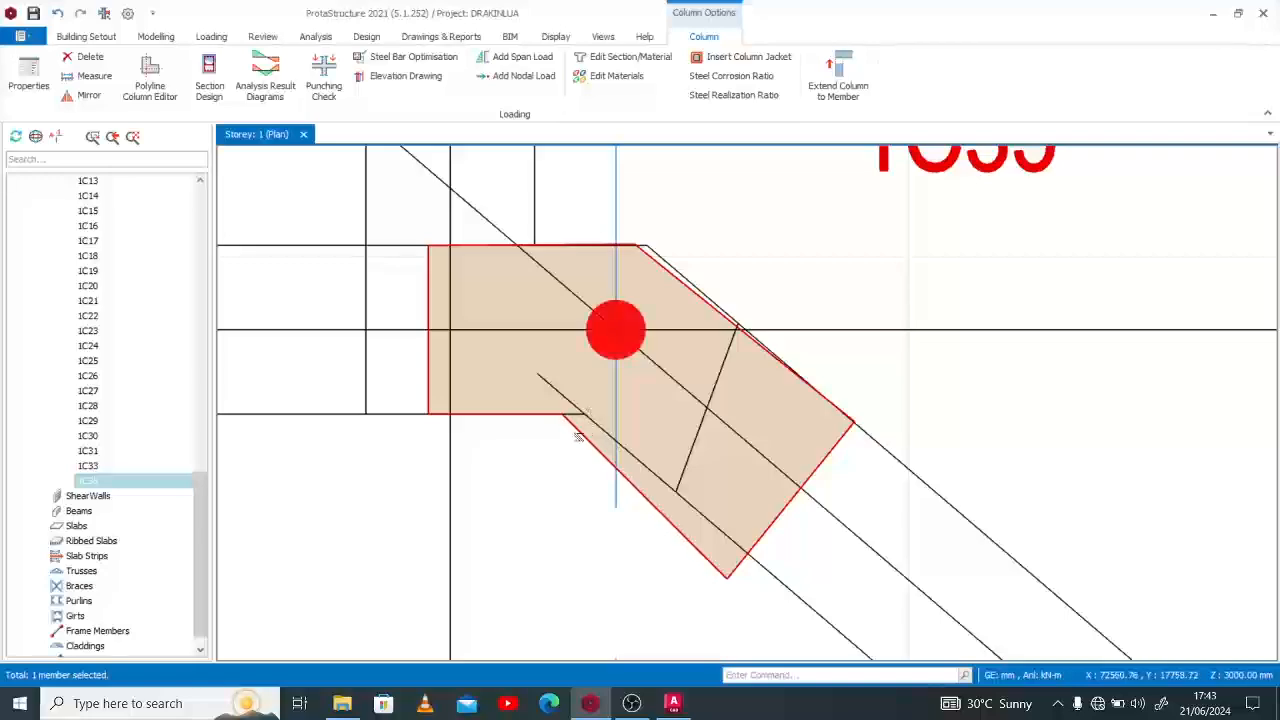
pyautogui.rightClick(585, 430)
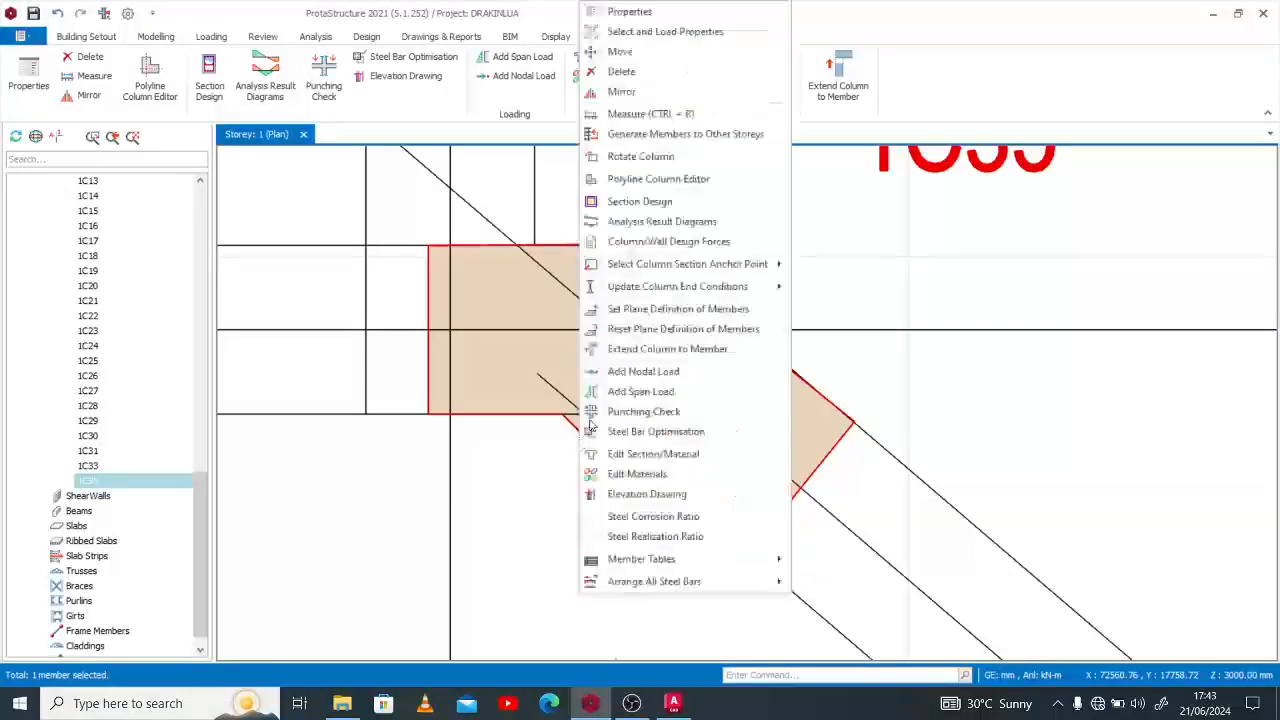
pyautogui.click(658, 178)
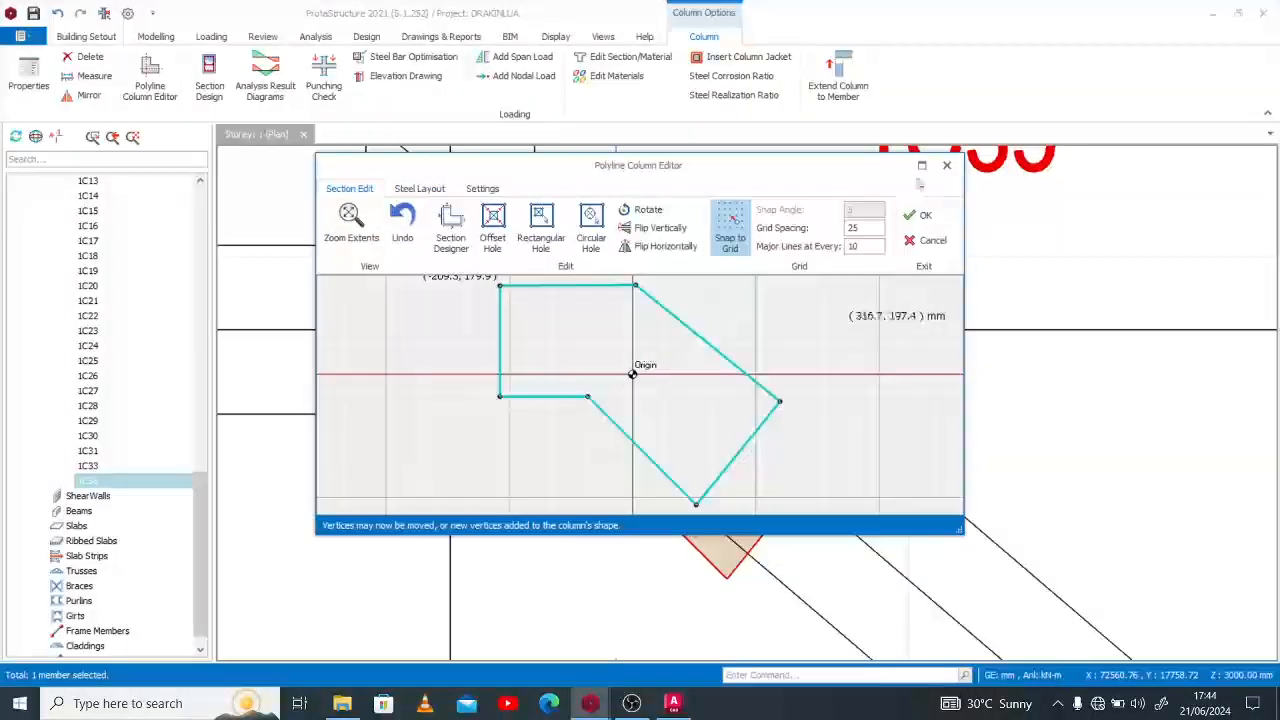
pyautogui.click(921, 166)
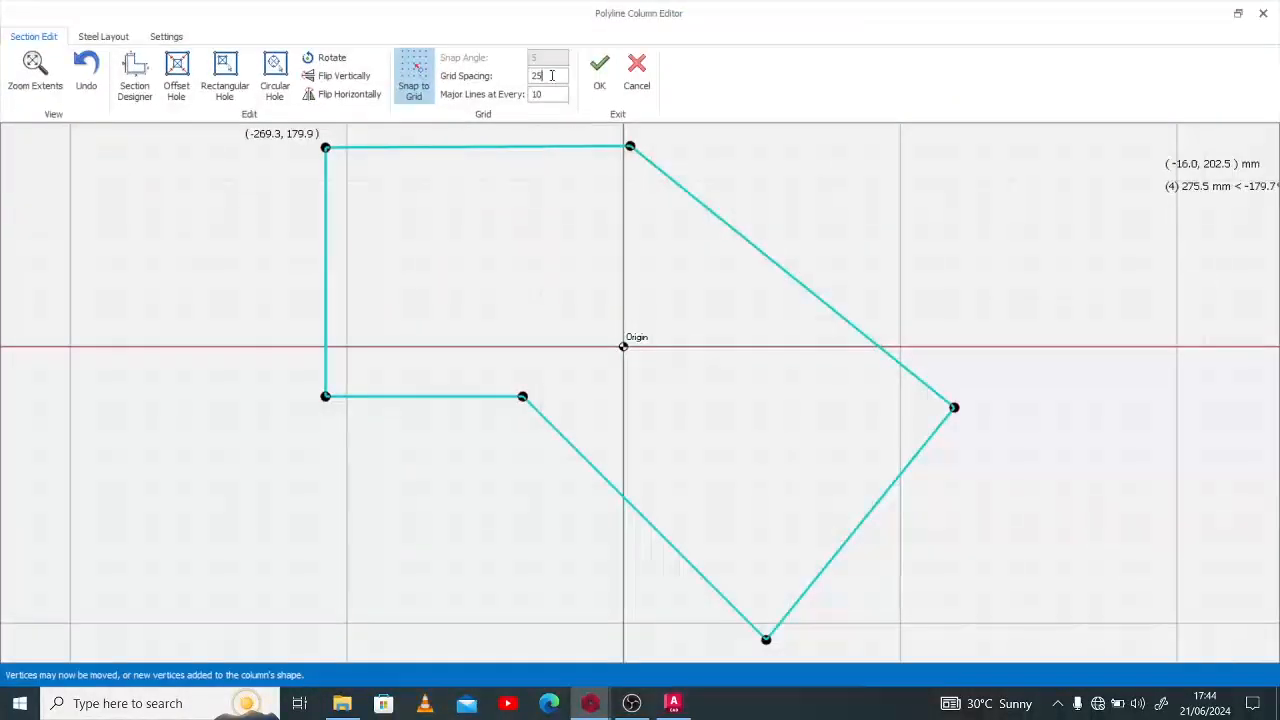
pyautogui.doubleClick(551, 75)
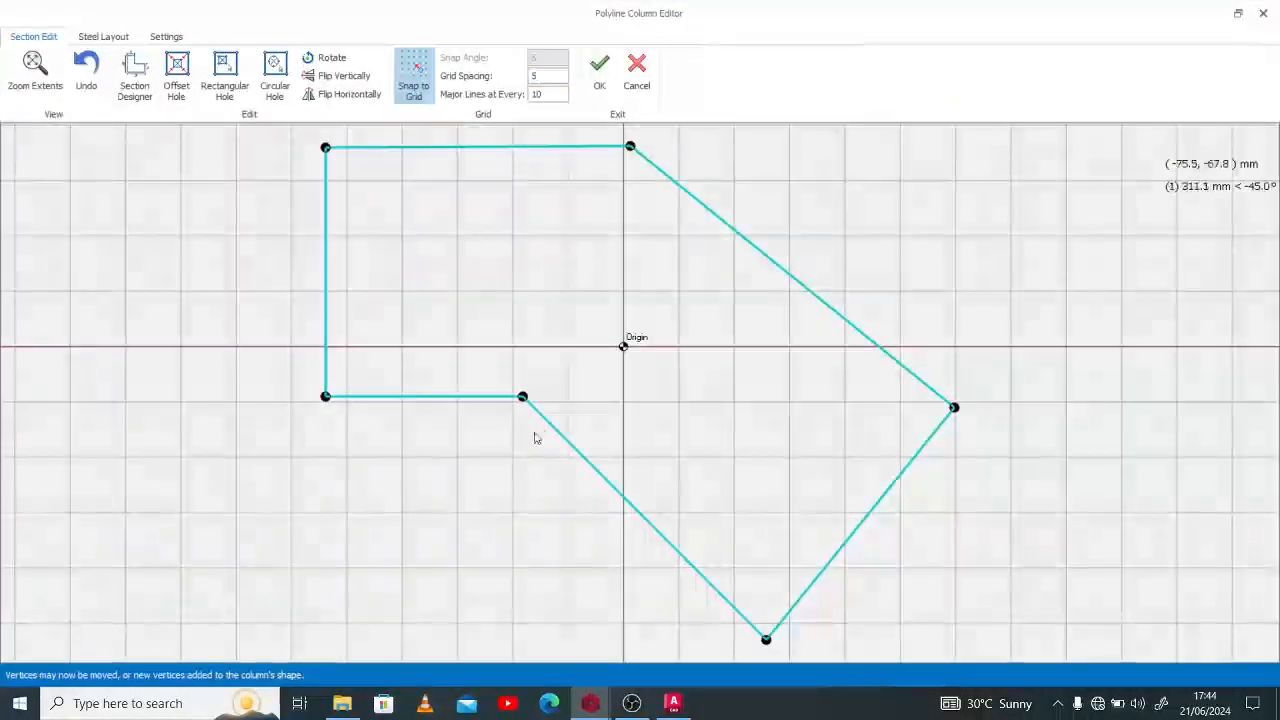
pyautogui.scroll(1, 535, 403)
pyautogui.moveTo(525, 393); pyautogui.dragTo(553, 393)
pyautogui.scroll(-2, 626, 271)
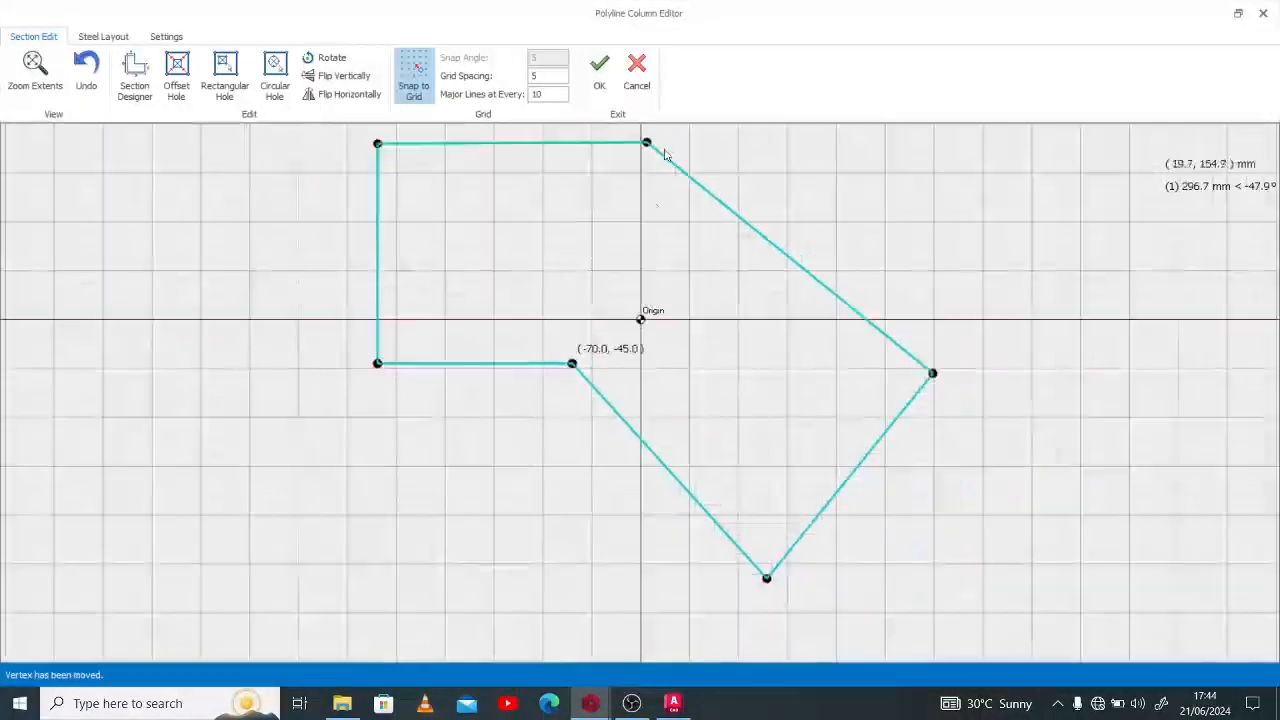
# Move the upper edge's bend vertex to about (20, 180) and the lowest vertex to about (145, -250), and accept the section.
pyautogui.scroll(1, 660, 148)
pyautogui.moveTo(646, 143); pyautogui.dragTo(660, 145)
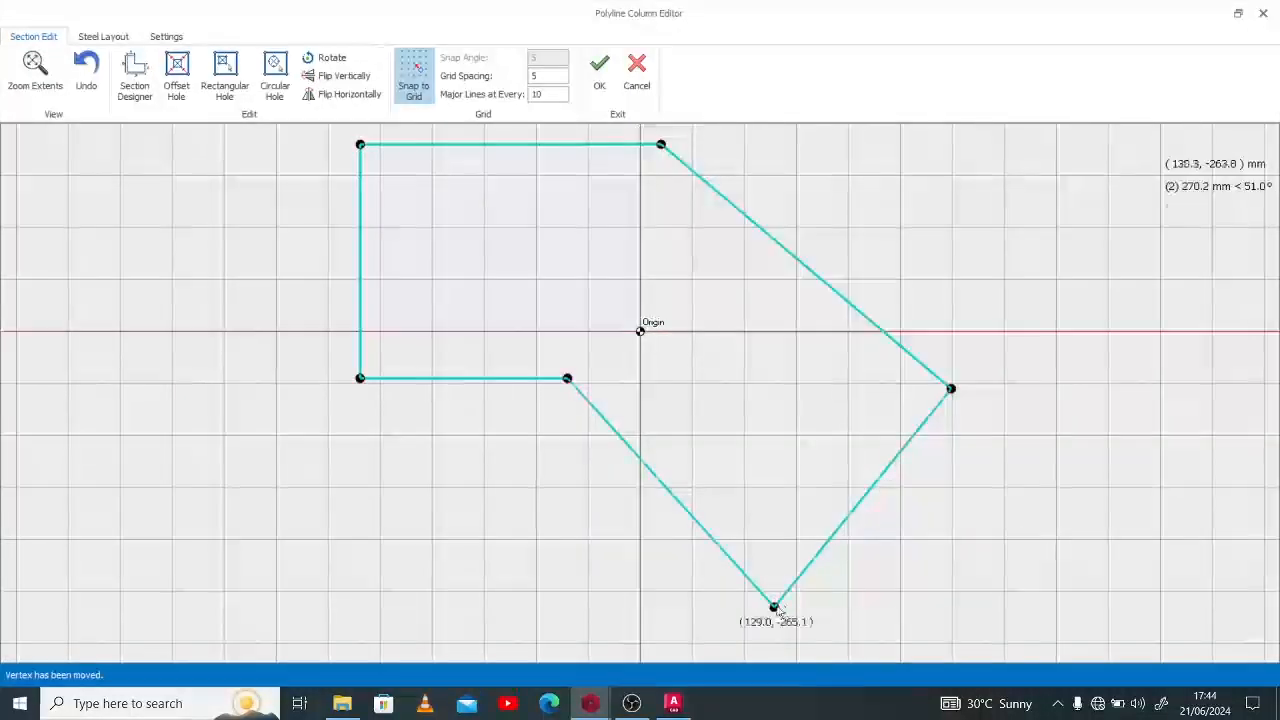
pyautogui.moveTo(776, 607); pyautogui.dragTo(791, 590)
pyautogui.click(599, 70)
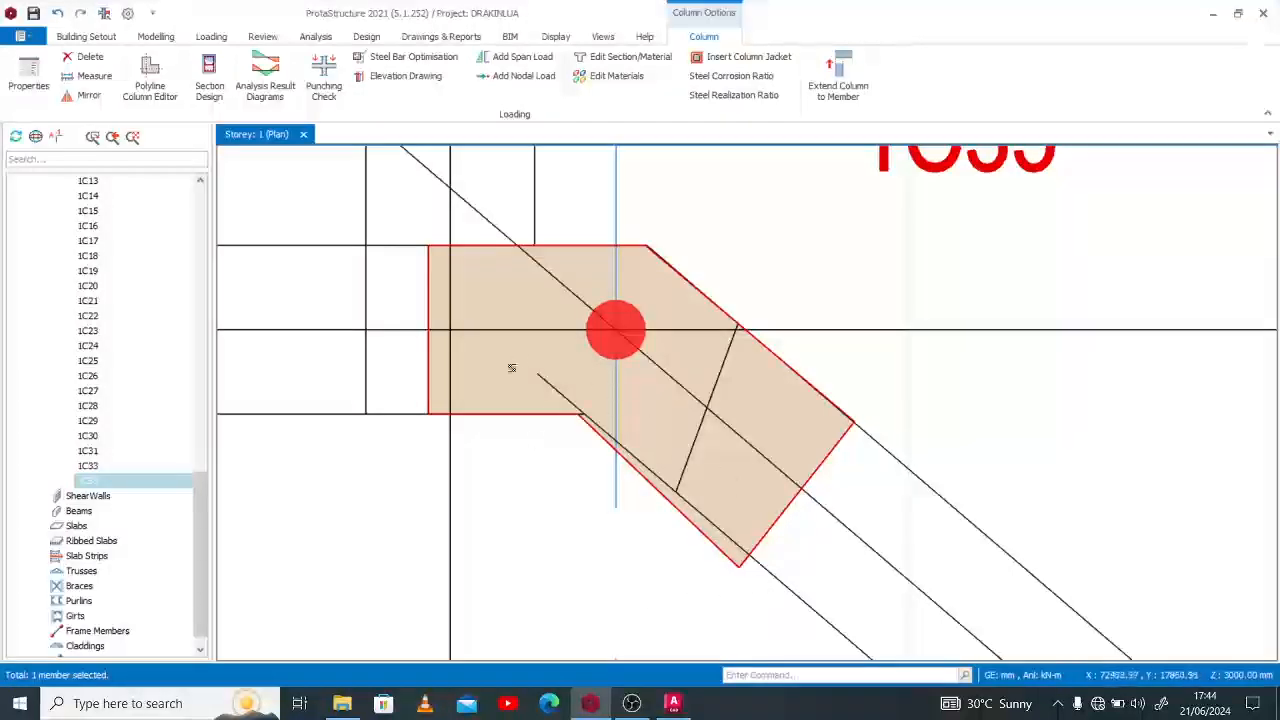
# Reopen the bent column's section in the Polyline Column Editor, set the grid spacing to 5, and move the lower inner vertex to (-45, -50).
pyautogui.rightClick(920, 168)
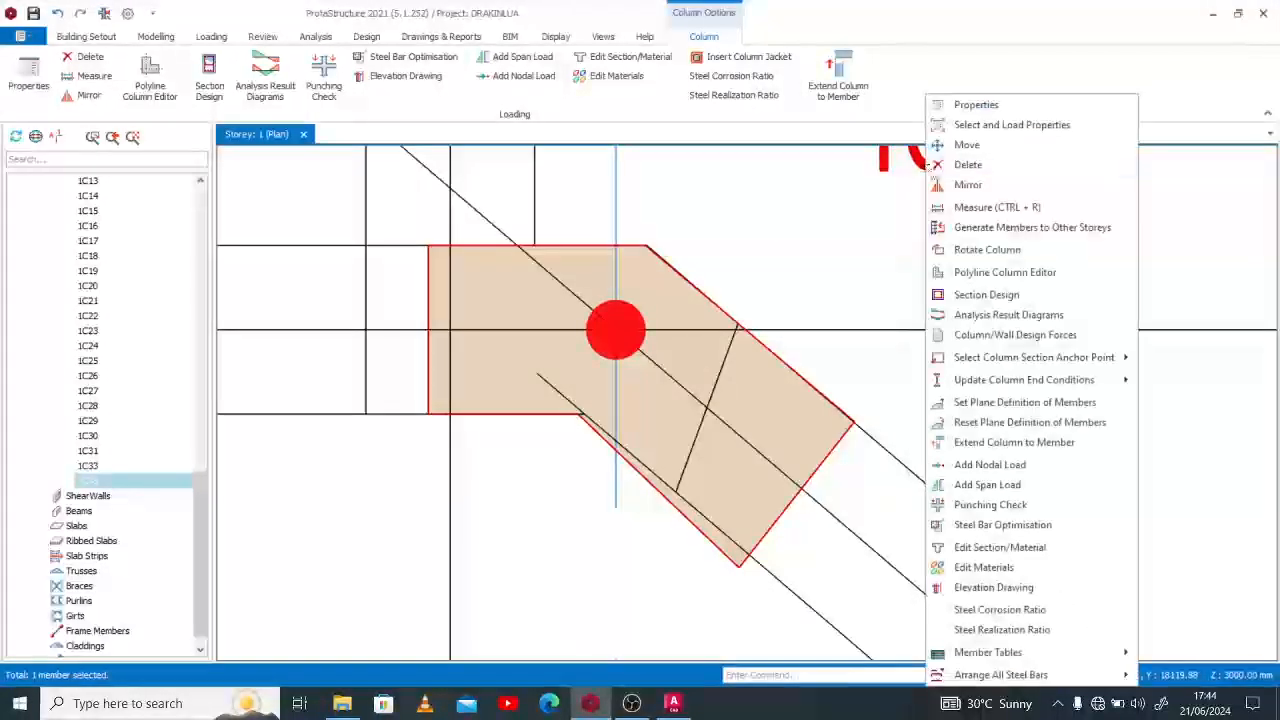
pyautogui.click(982, 274)
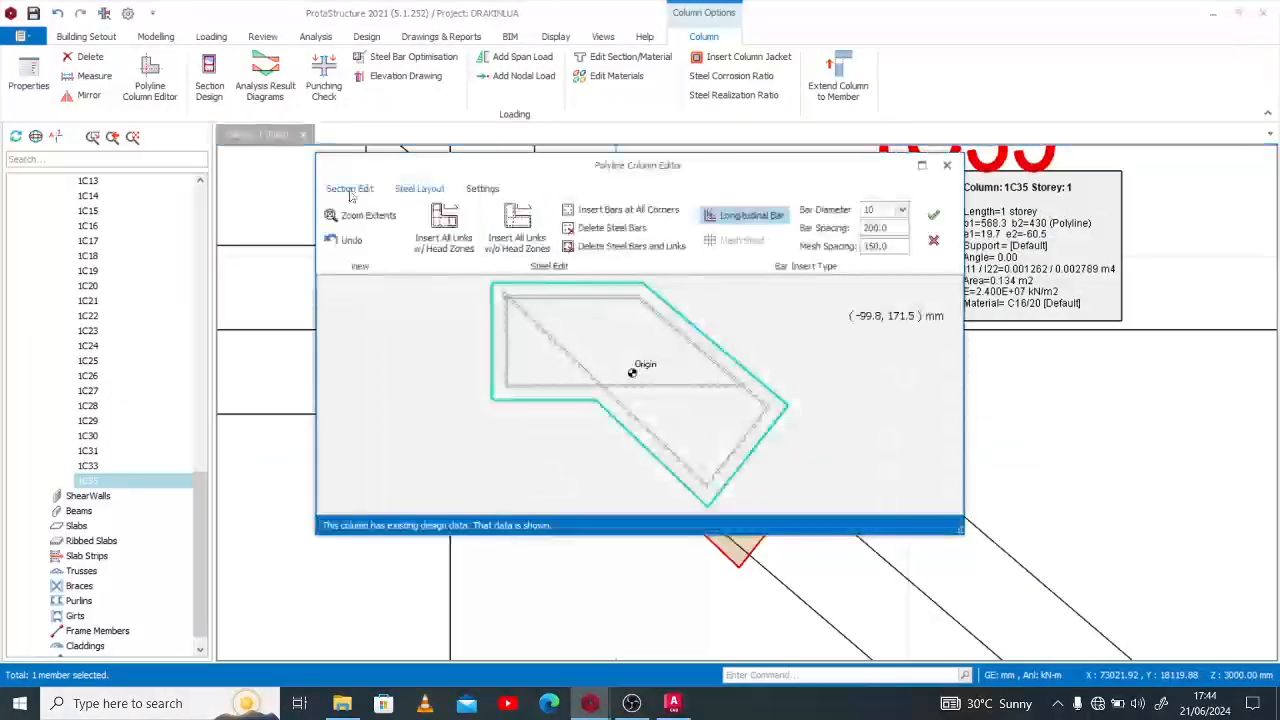
pyautogui.click(349, 190)
pyautogui.doubleClick(929, 167)
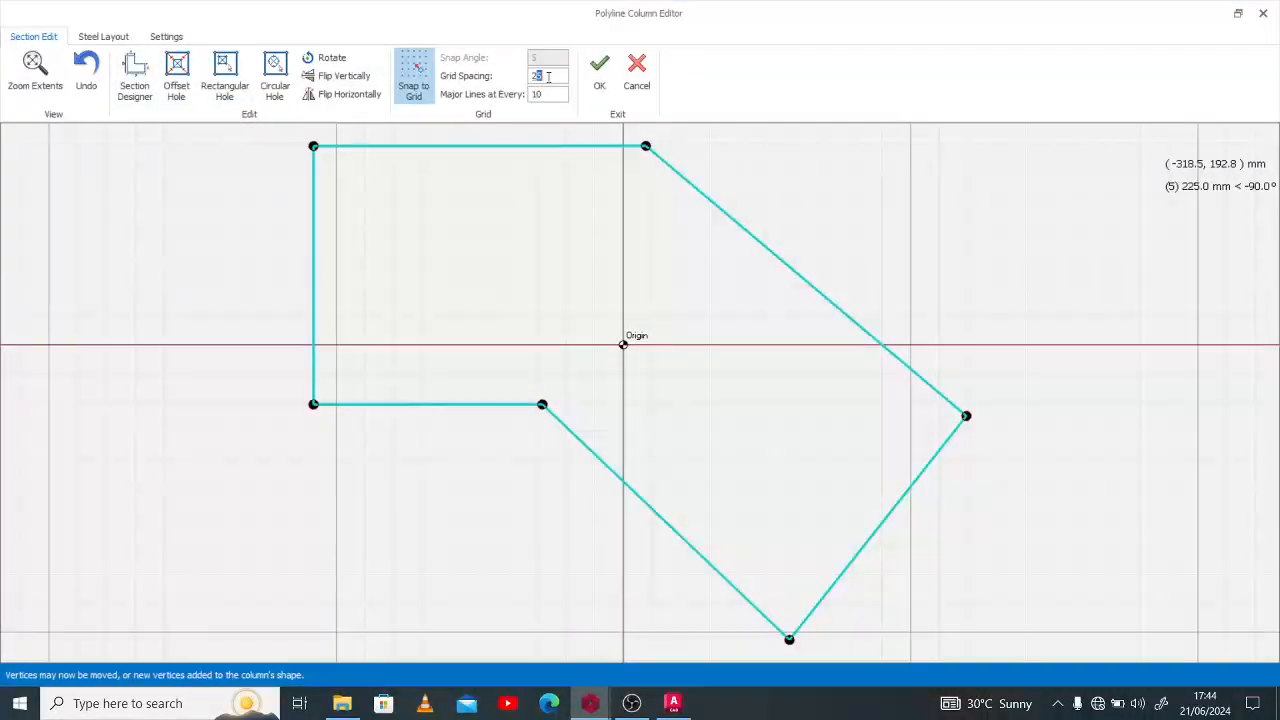
pyautogui.write('5')
pyautogui.scroll(2, 634, 334)
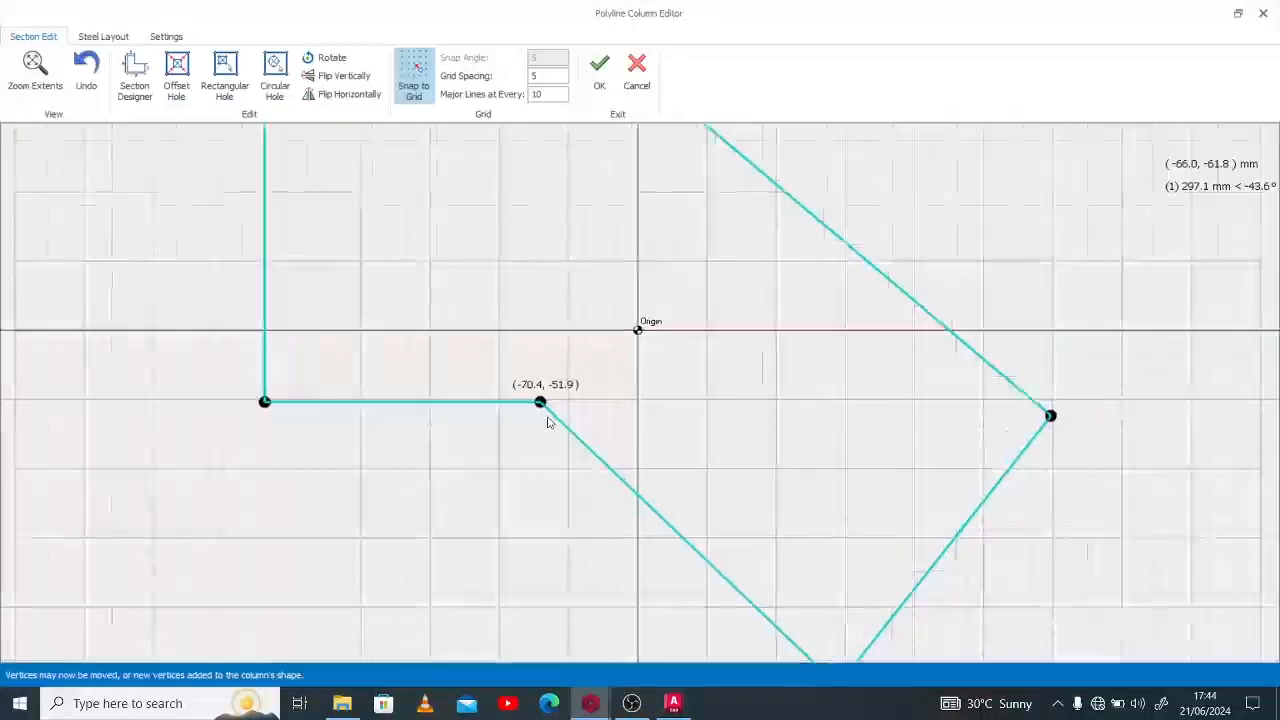
pyautogui.moveTo(540, 402); pyautogui.dragTo(579, 406)
pyautogui.scroll(-3, 558, 365)
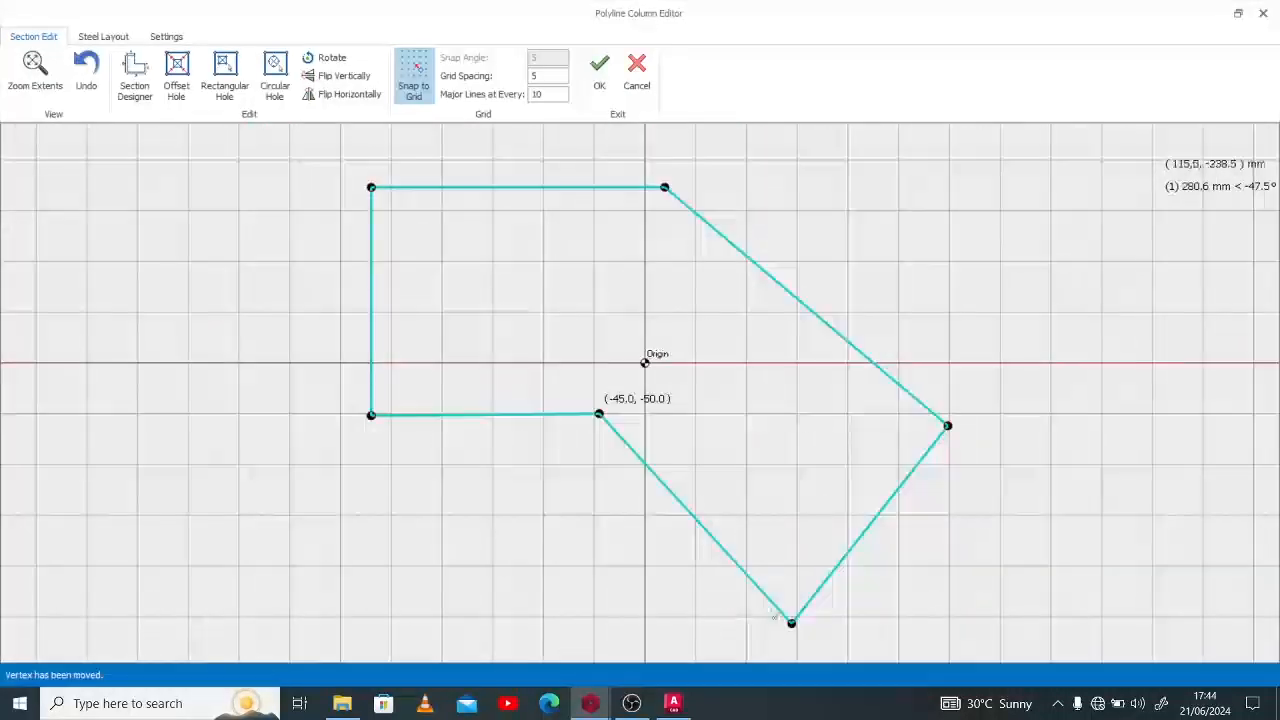
# Move the section's lowest vertex to about (160, -240) and accept the section.
pyautogui.moveTo(791, 625); pyautogui.dragTo(811, 617)
pyautogui.moveTo(811, 612); pyautogui.dragTo(807, 606)
pyautogui.click(597, 78)
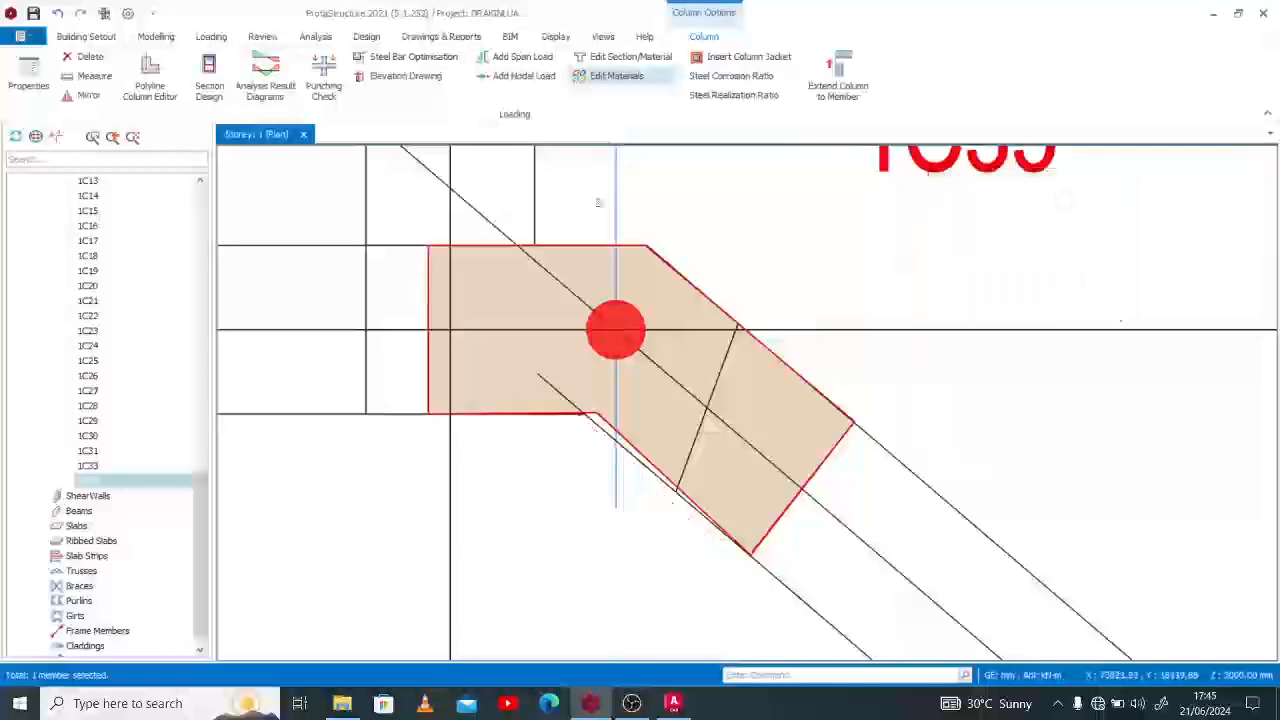
# Reopen the section in the Polyline Column Editor, set the grid spacing to 5, move the lower inner vertex to about (-60, -60), and accept it.
pyautogui.scroll(3, 740, 540)
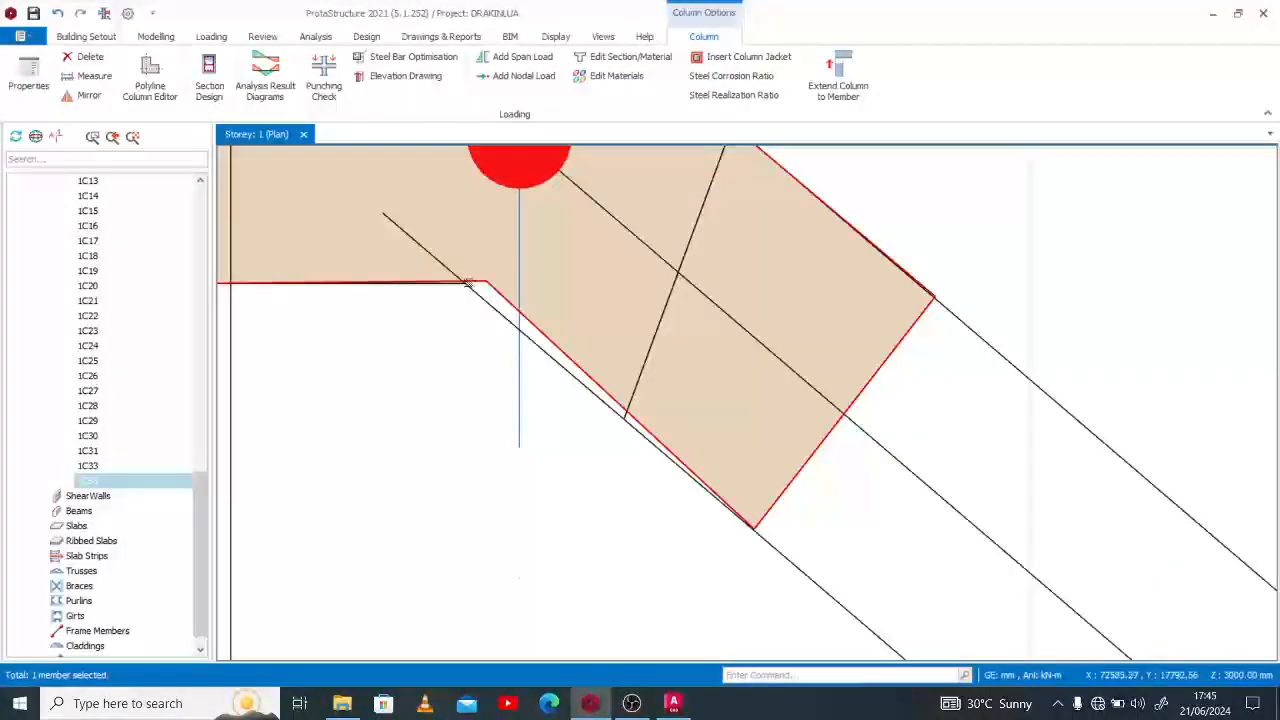
pyautogui.rightClick(470, 278)
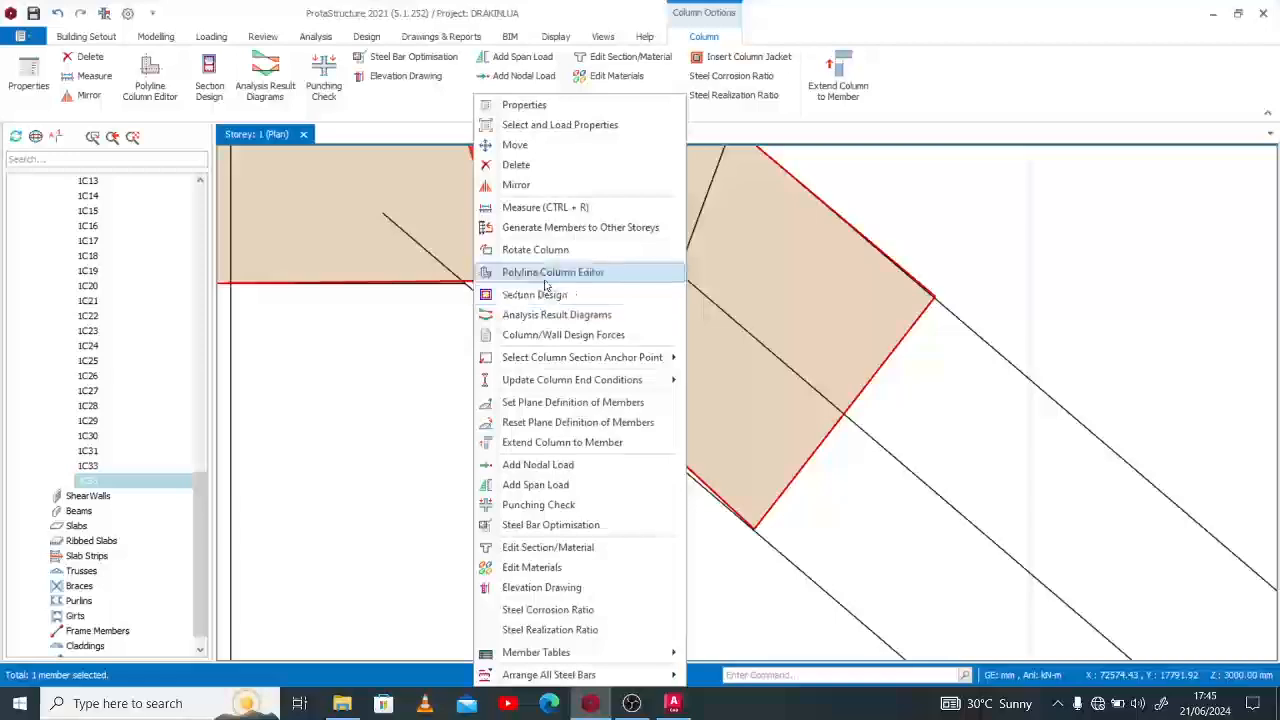
pyautogui.click(561, 284)
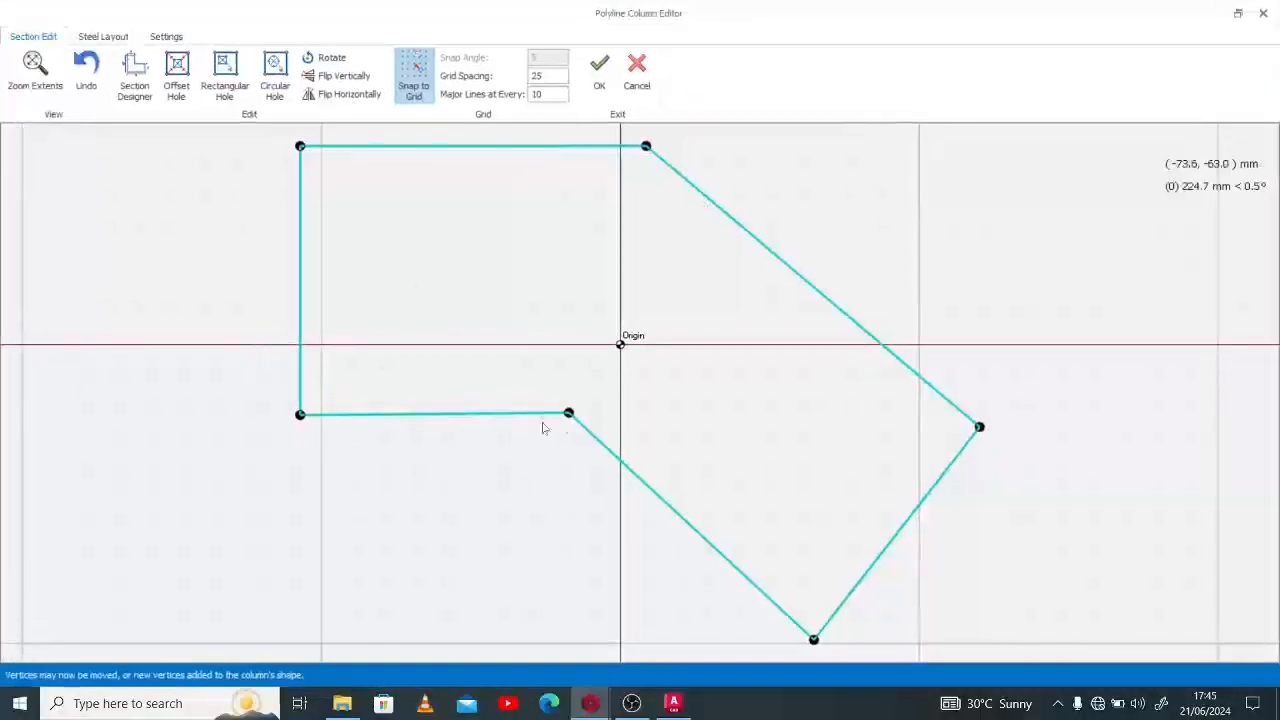
pyautogui.click(554, 77)
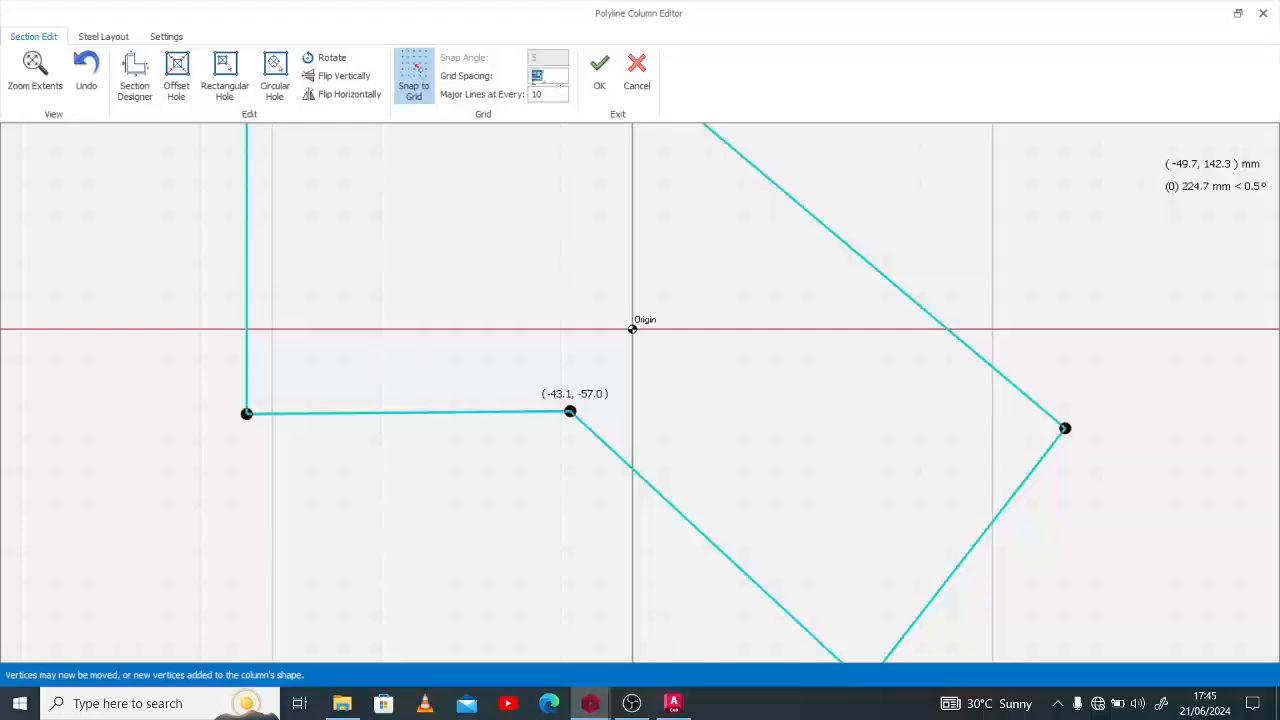
pyautogui.click(554, 154)
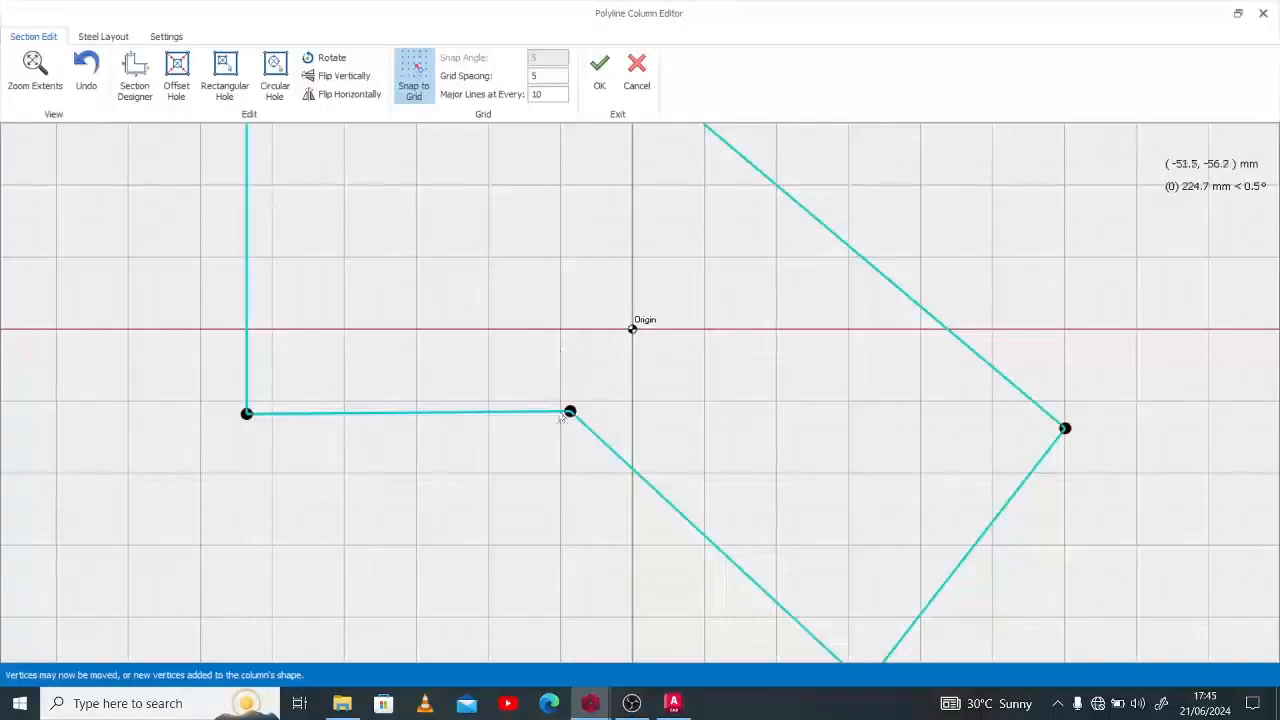
pyautogui.moveTo(569, 412); pyautogui.dragTo(546, 414)
pyautogui.click(599, 70)
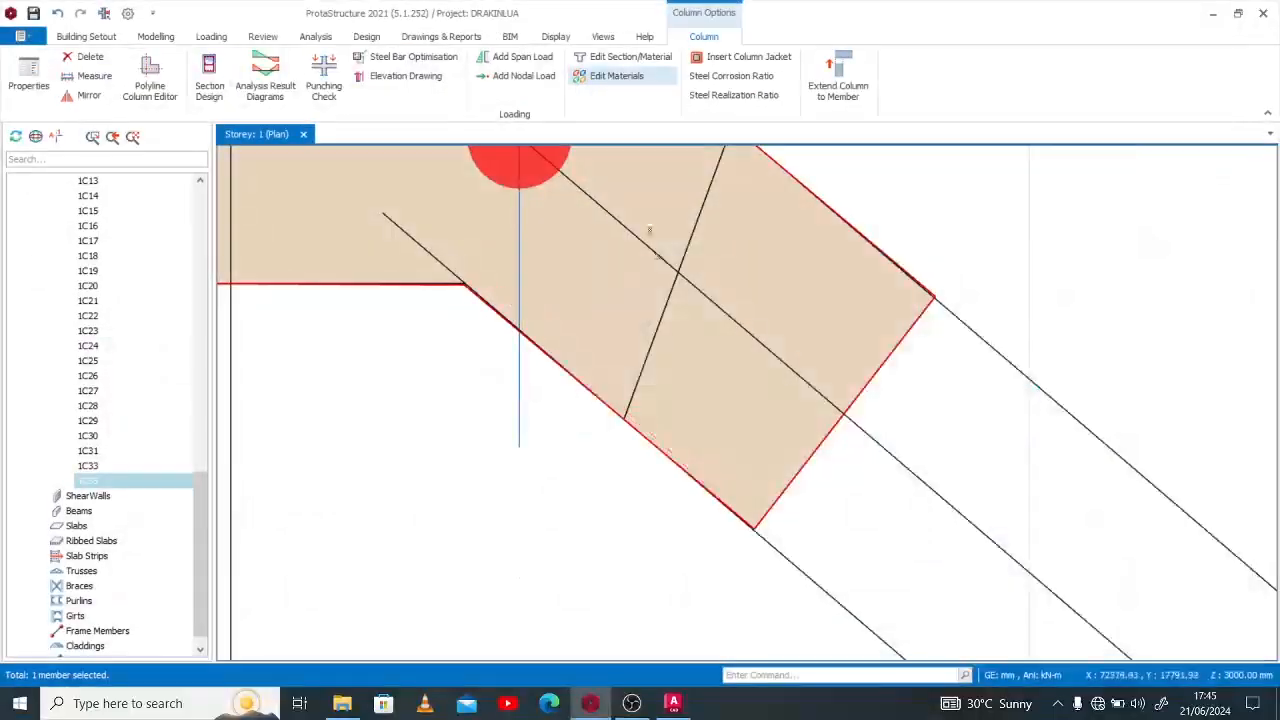
# Reopen the section in the Polyline Column Editor, set the grid spacing to 5, and move the upper left vertex to (-350, 165).
pyautogui.scroll(-5, 640, 370)
pyautogui.scroll(4, 630, 350)
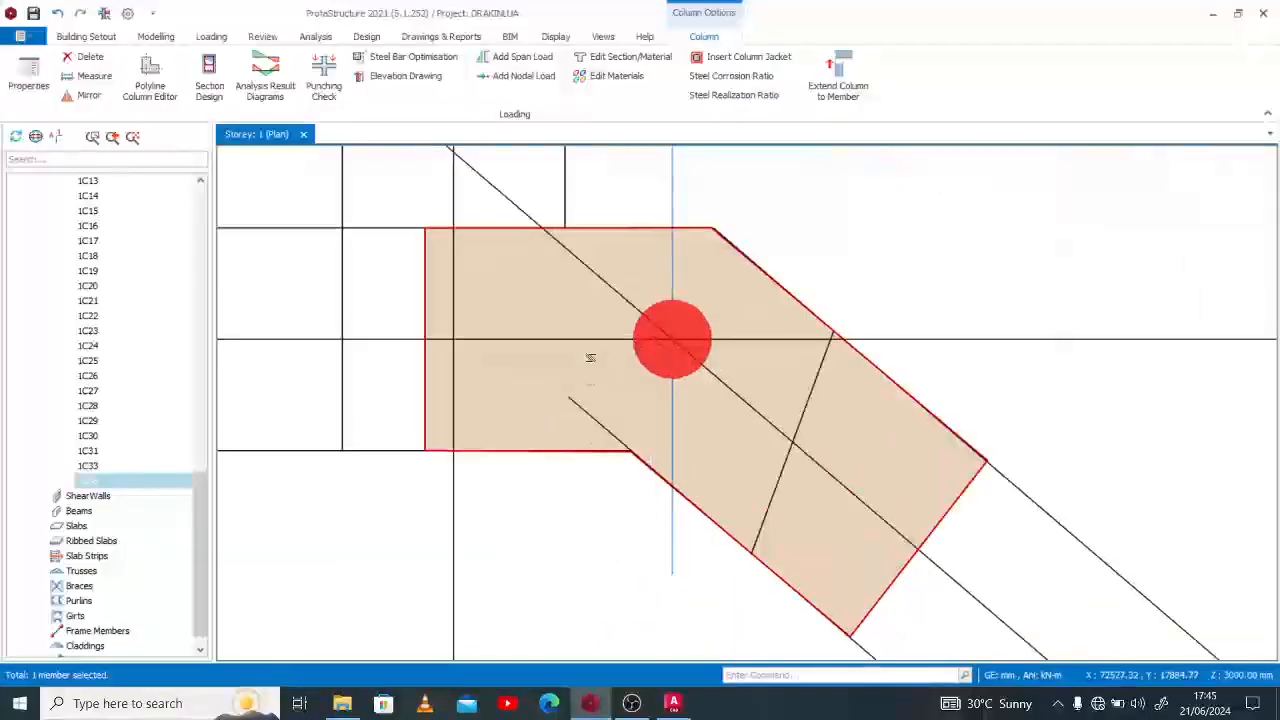
pyautogui.scroll(-3, 590, 357)
pyautogui.scroll(1, 600, 350)
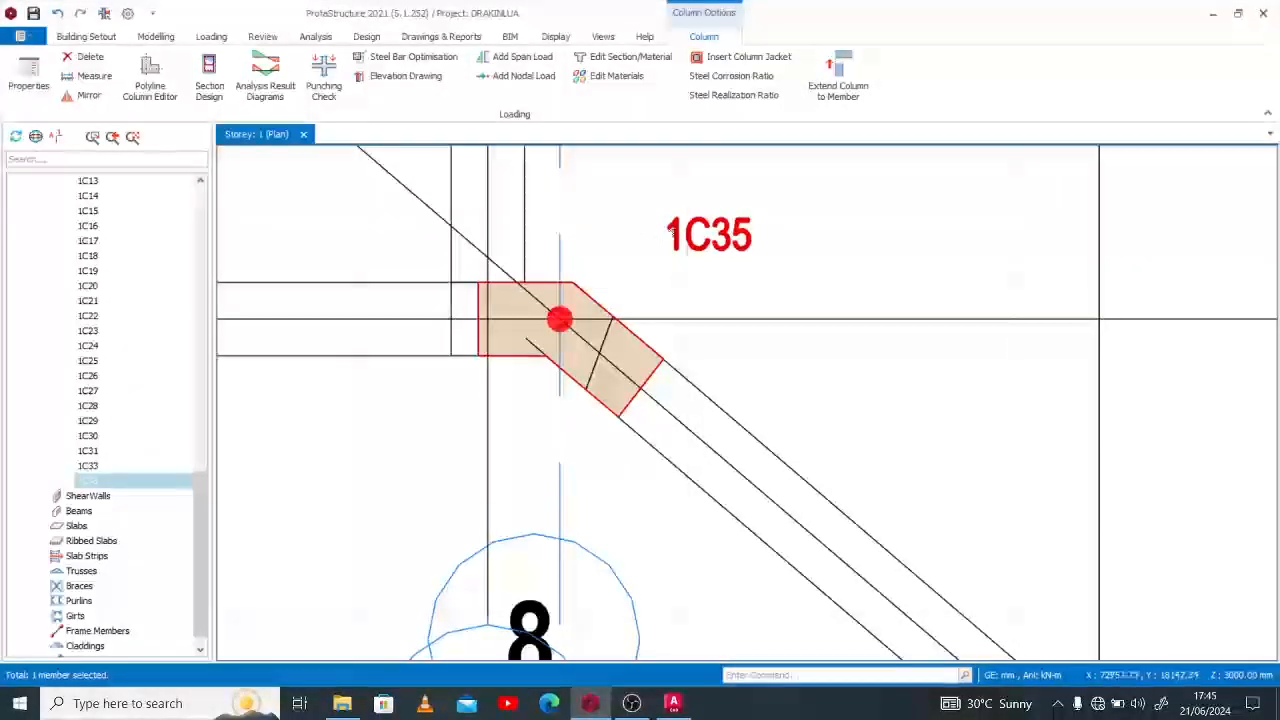
pyautogui.rightClick(670, 232)
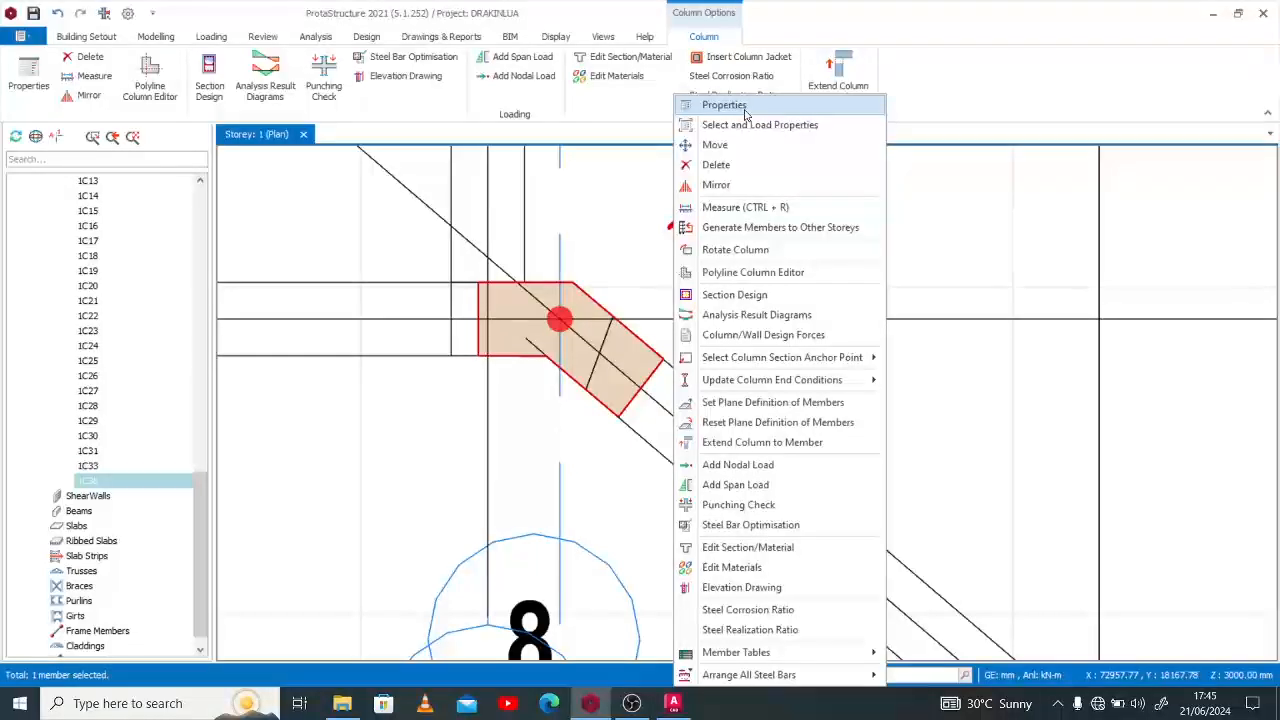
pyautogui.click(761, 274)
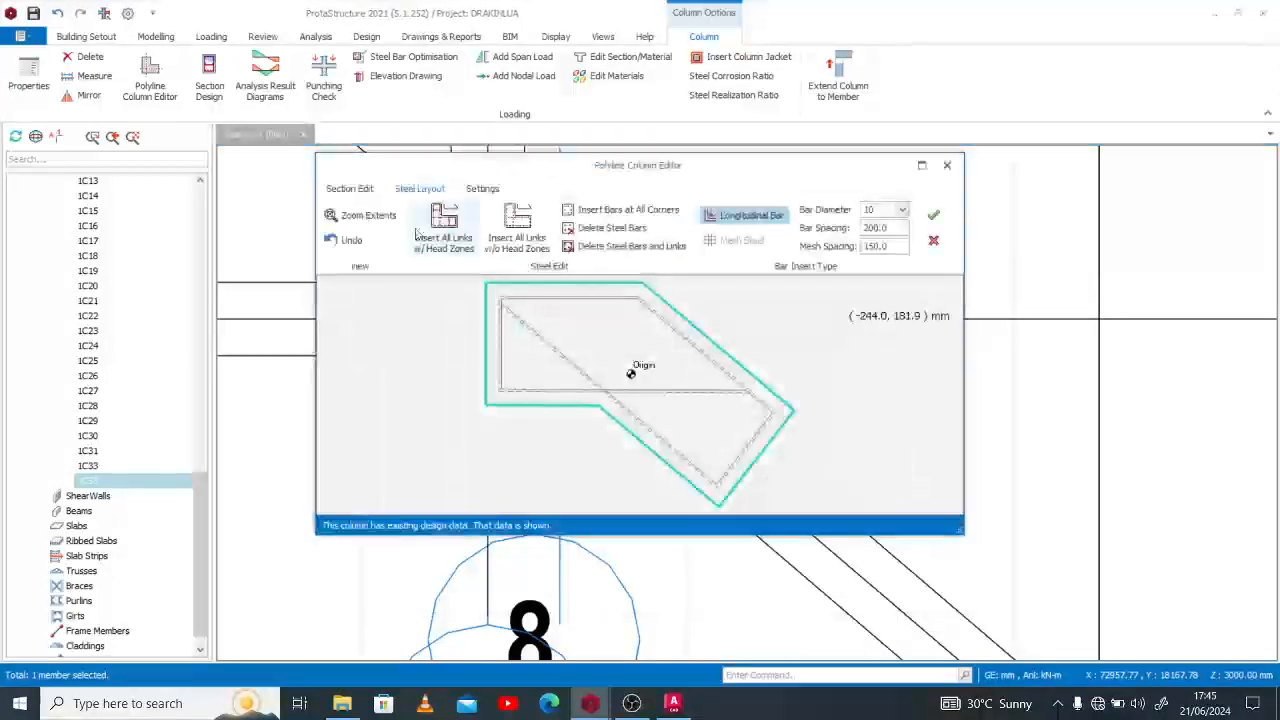
pyautogui.click(349, 188)
pyautogui.click(922, 166)
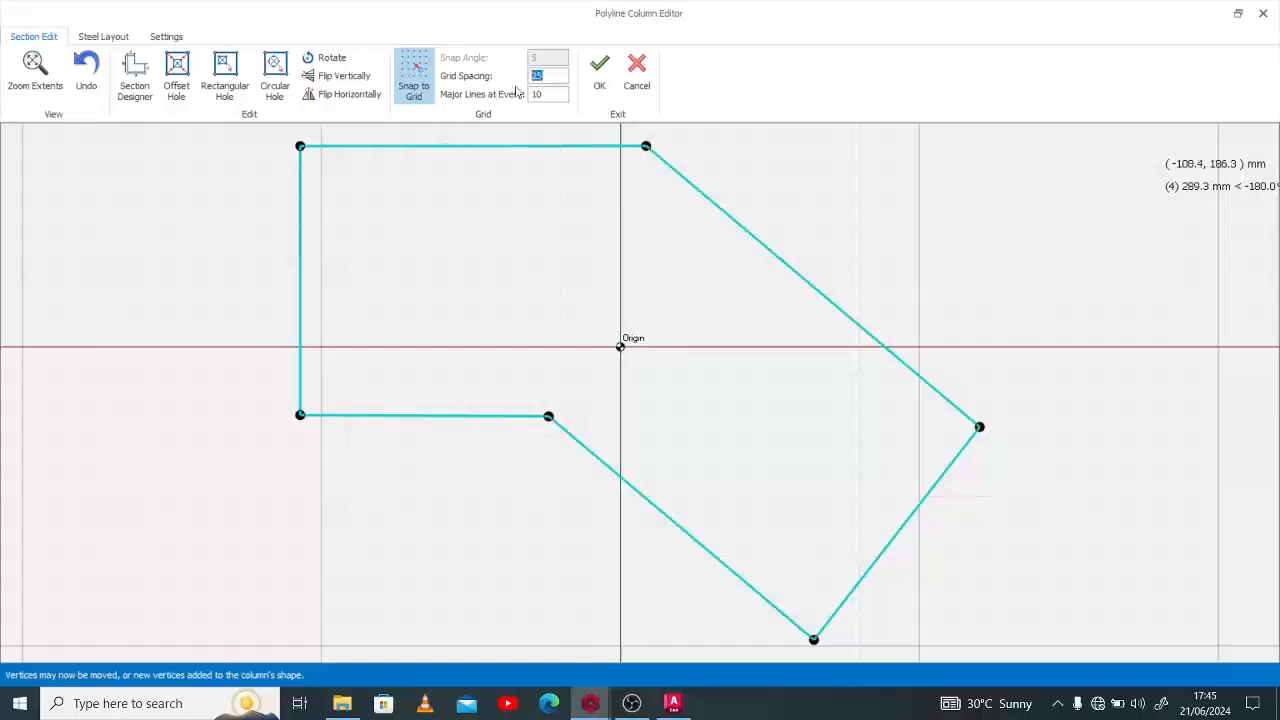
pyautogui.write('5')
pyautogui.press('Tab')
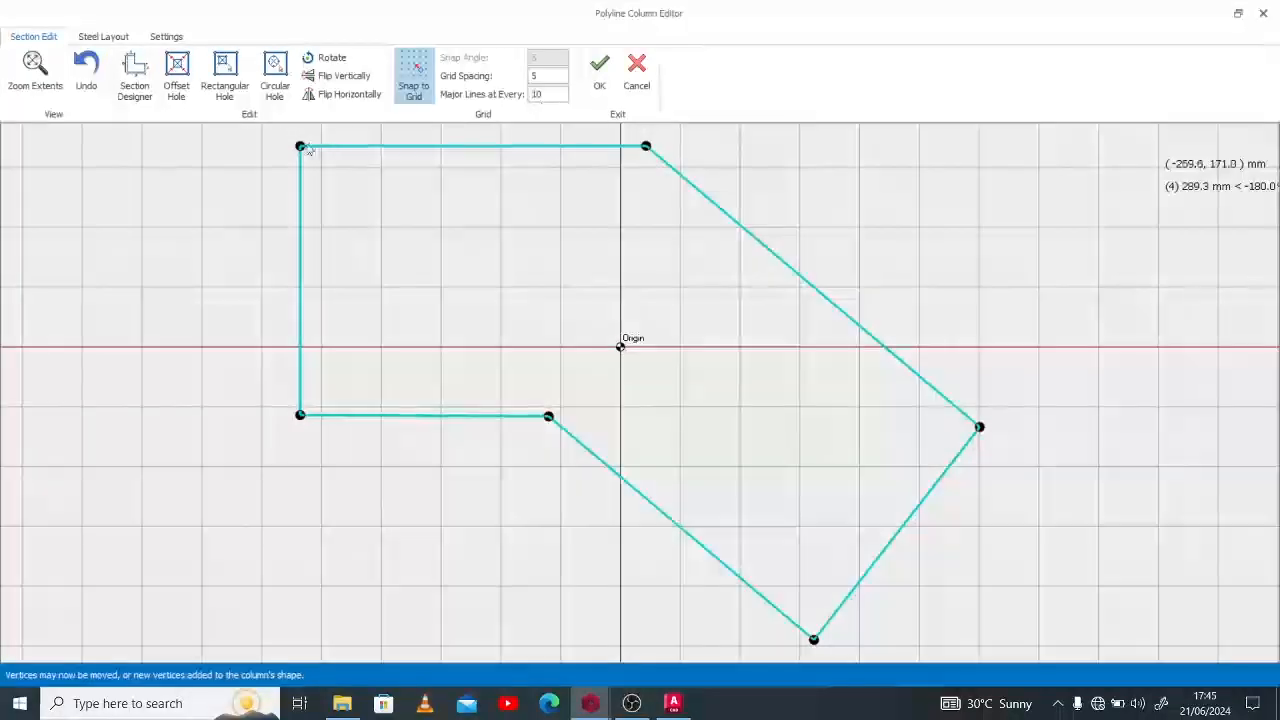
pyautogui.scroll(2, 309, 148)
pyautogui.moveTo(306, 147); pyautogui.dragTo(180, 152)
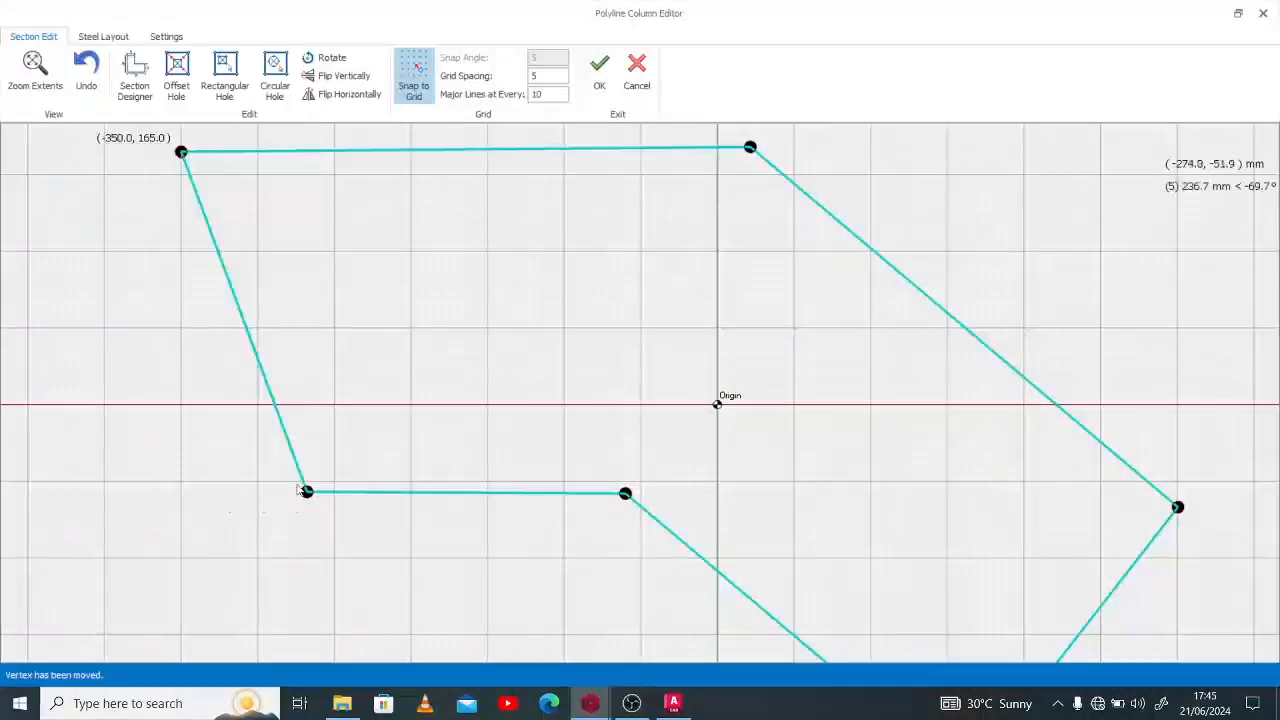
# Move the section's lower left vertex to (-350, -60) and accept the section.
pyautogui.moveTo(307, 491); pyautogui.dragTo(182, 498)
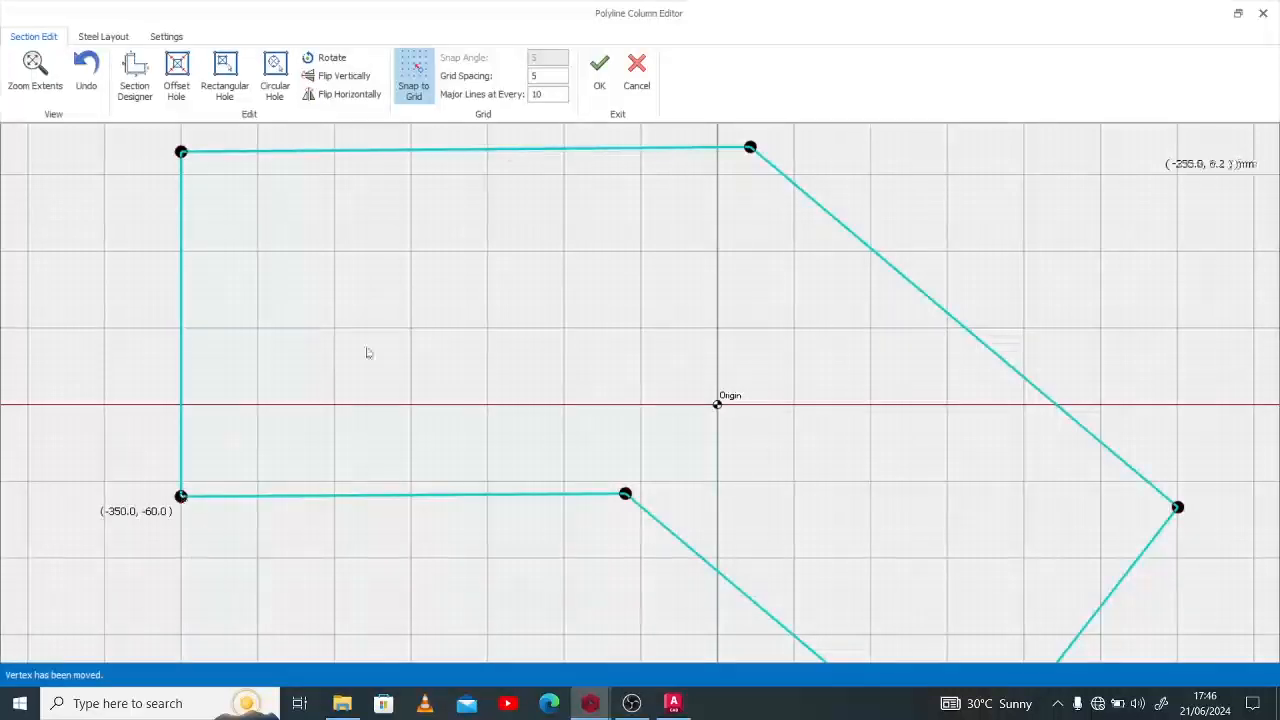
pyautogui.click(599, 70)
pyautogui.scroll(3, 552, 314)
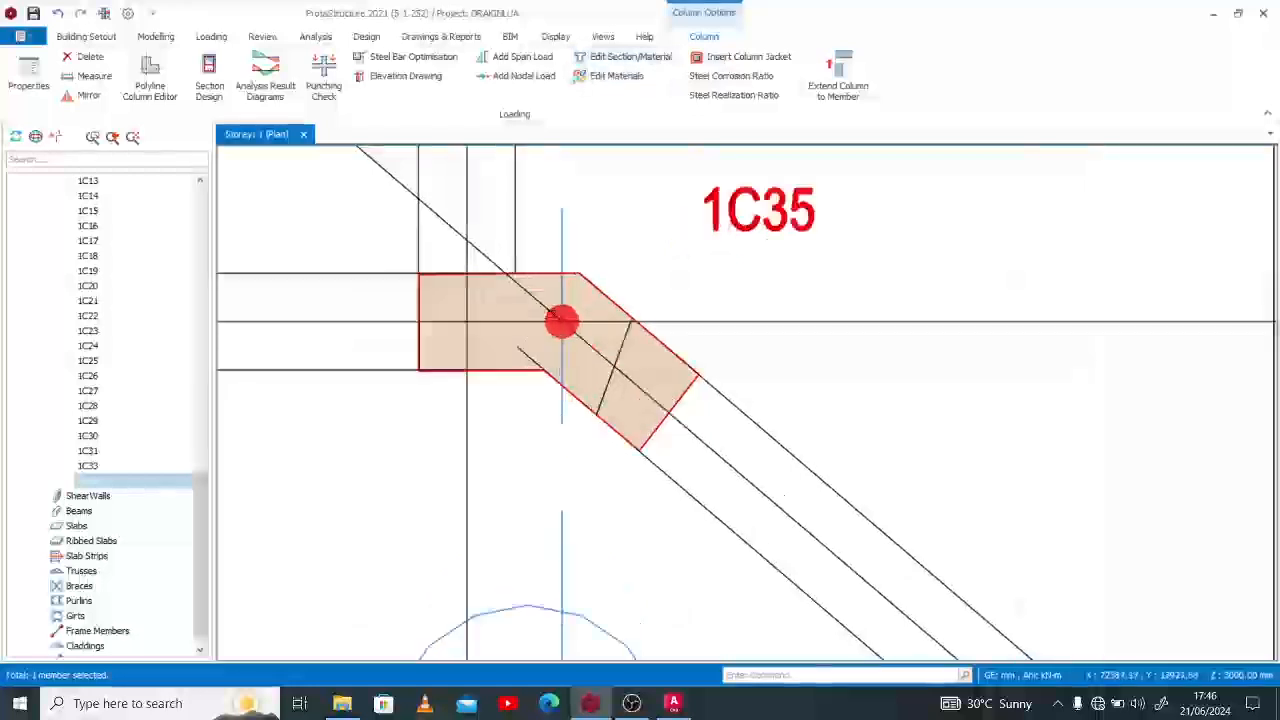
pyautogui.scroll(-3, 746, 403)
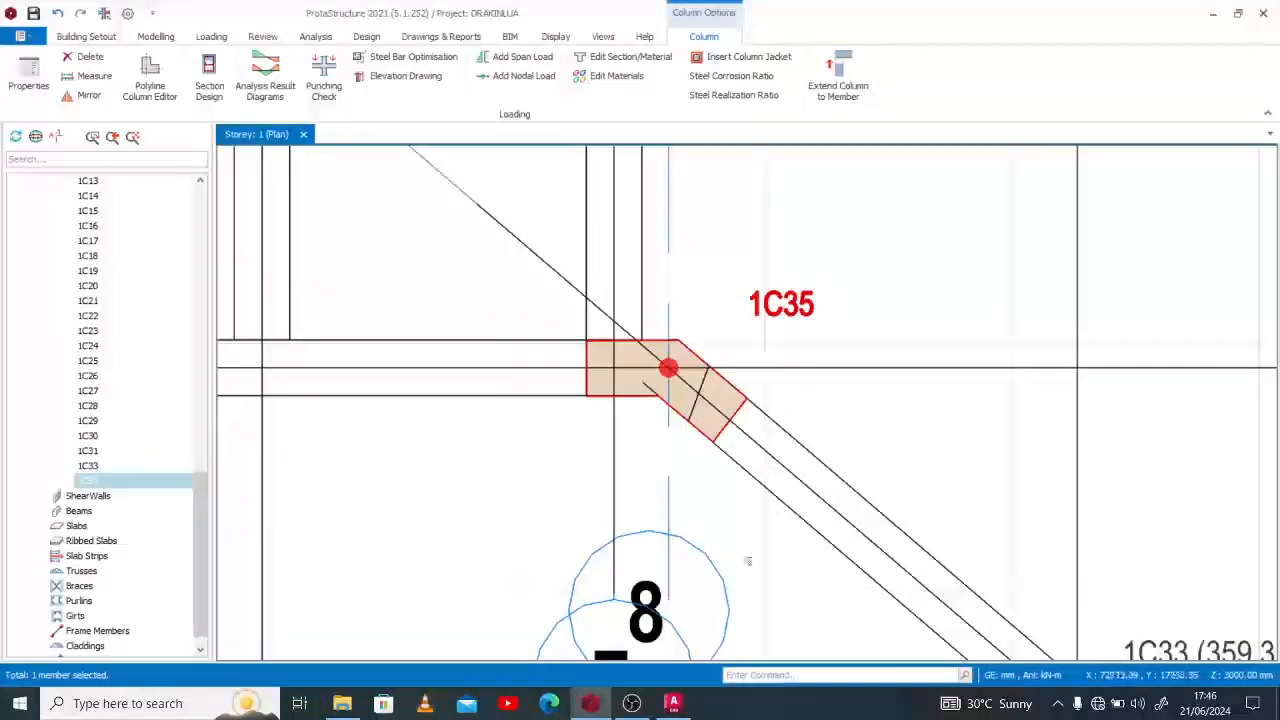
# Switch to AutoCAD to examine the bent column and its surroundings in the floor plan, and return to the ProtaStructure storey plan.
pyautogui.click(590, 703)
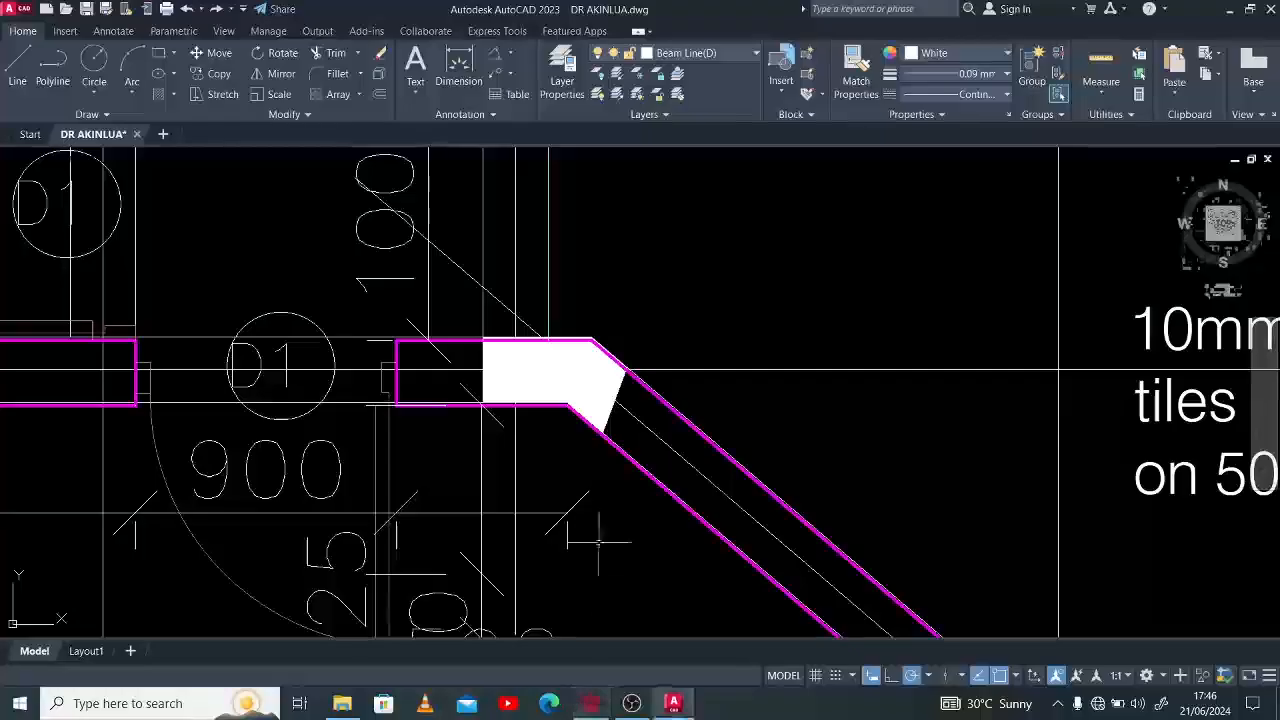
pyautogui.scroll(-4, 572, 398)
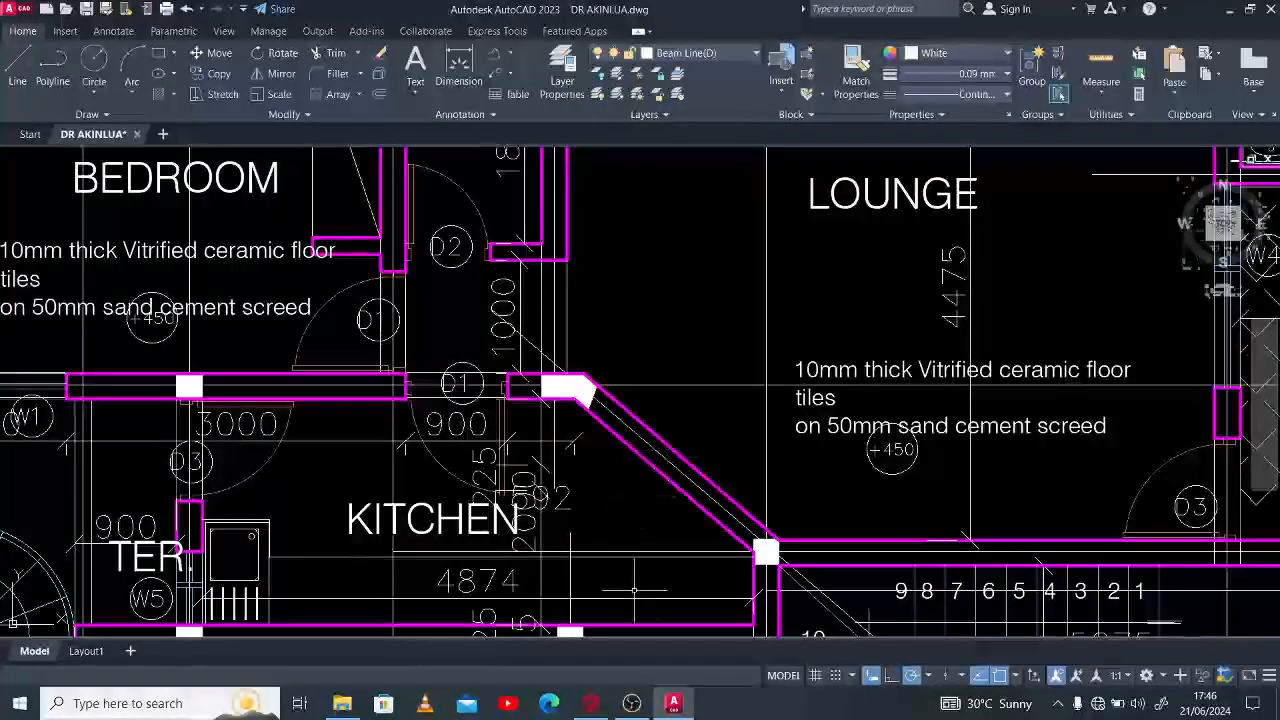
pyautogui.hotkey('alt', 'Tab')
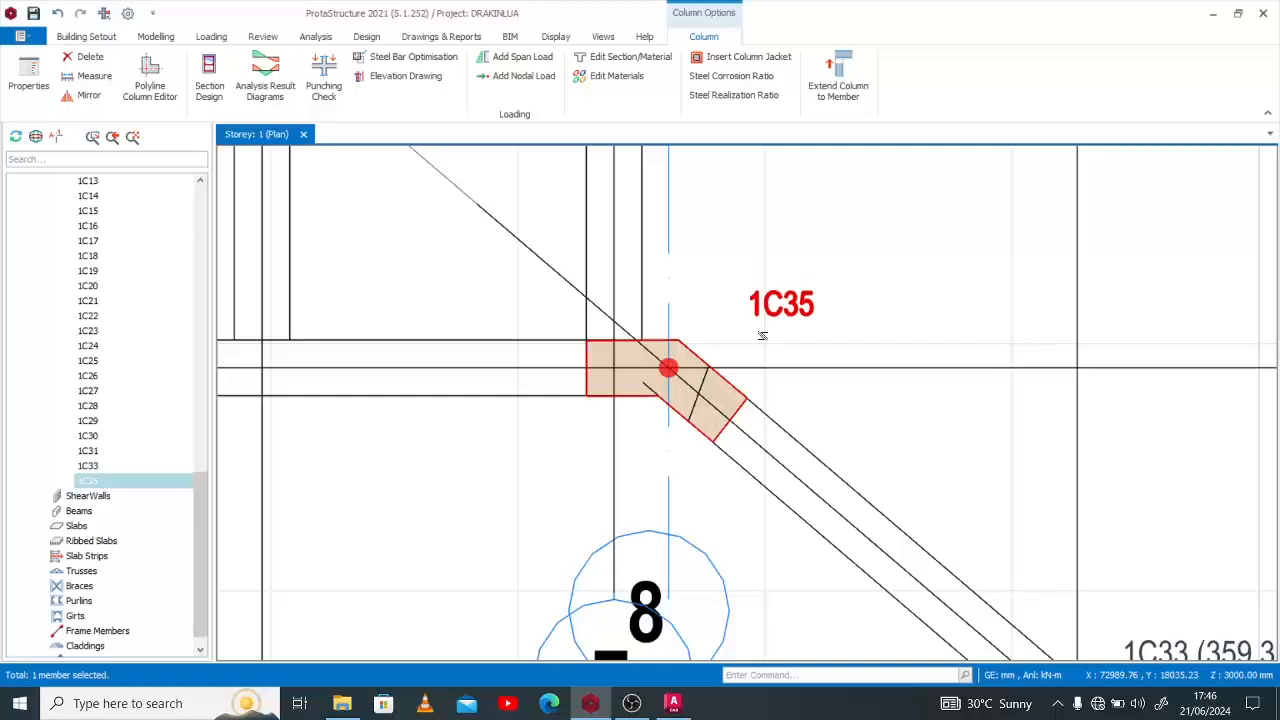
pyautogui.moveTo(795, 308)
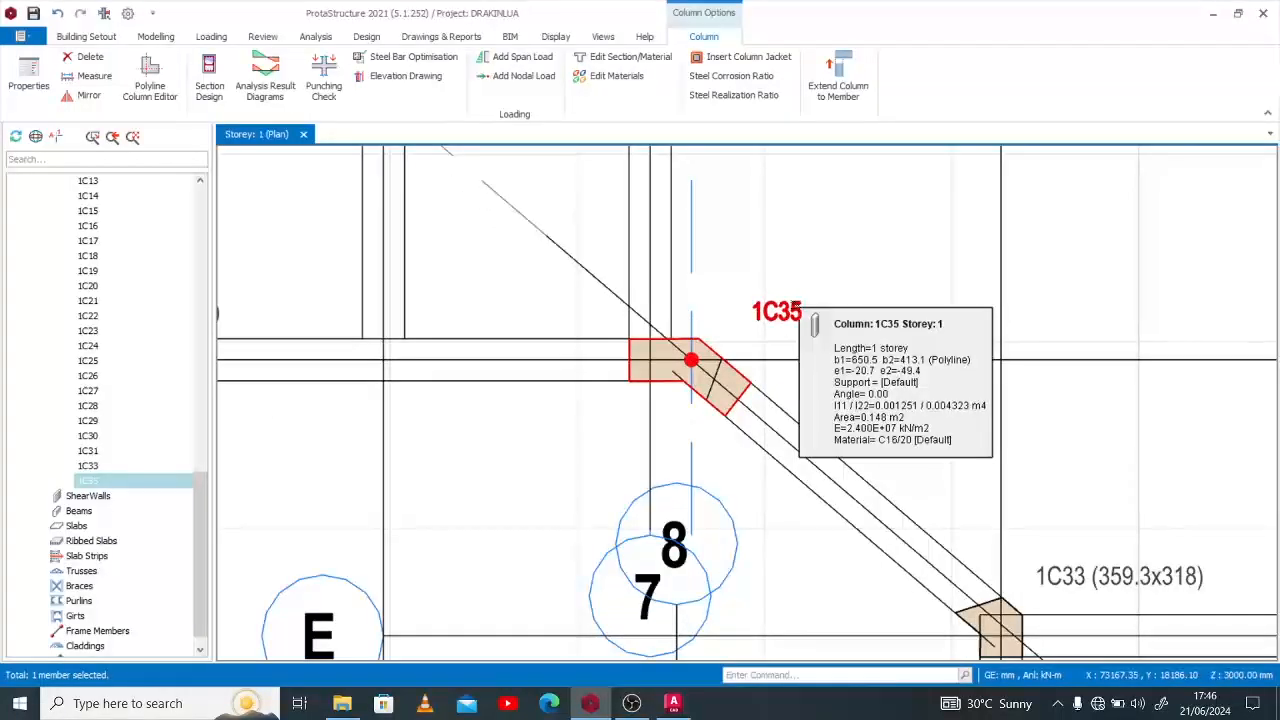